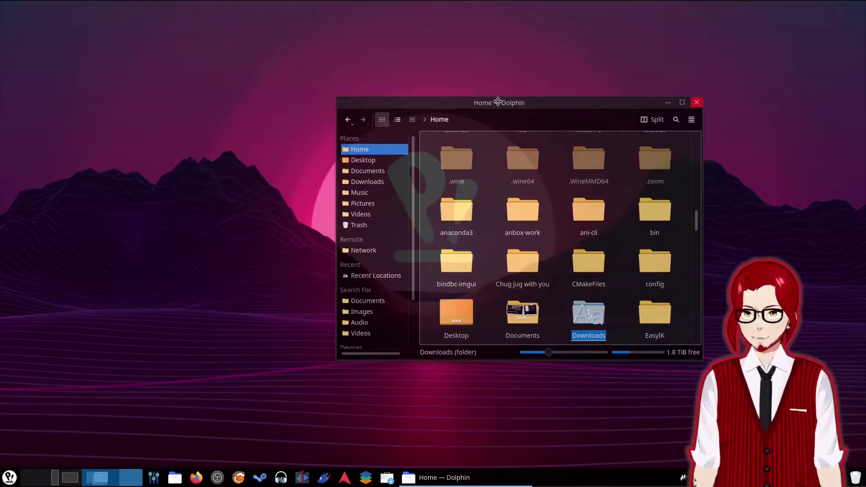
# Step: Drag the Dolphin home folder window onto virtual desktop 2 in the pager
pyautogui.moveTo(498, 101); pyautogui.dragTo(865, 181)
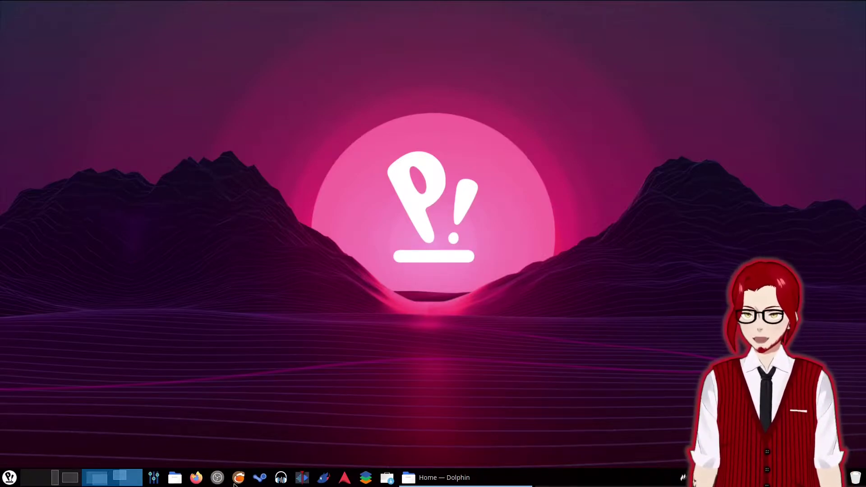
# Step: Launch Kdenlive from the taskbar, opening an empty Untitled HD 1080p 29.97 fps project
pyautogui.click(301, 477)
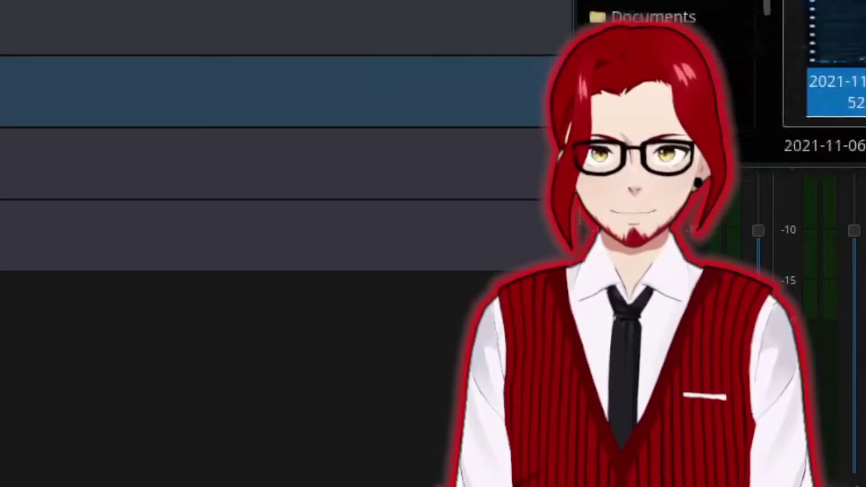
pyautogui.moveTo(848, 56); pyautogui.dragTo(616, 55)
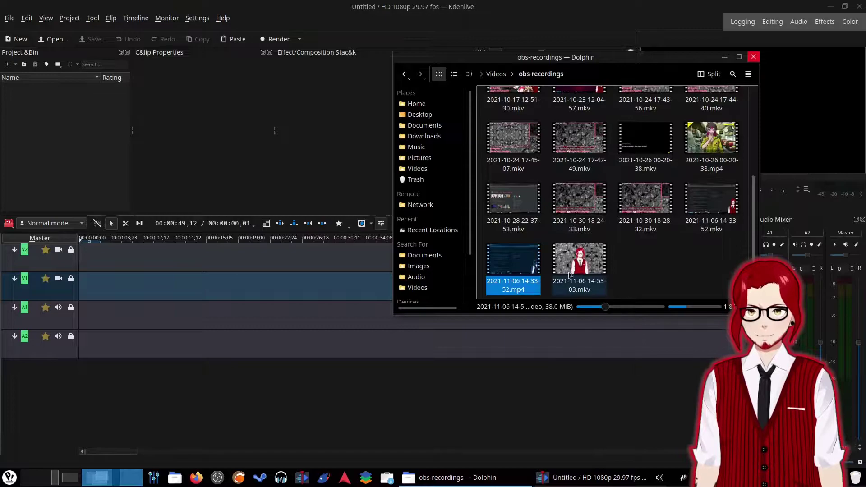
pyautogui.rightClick(510, 261)
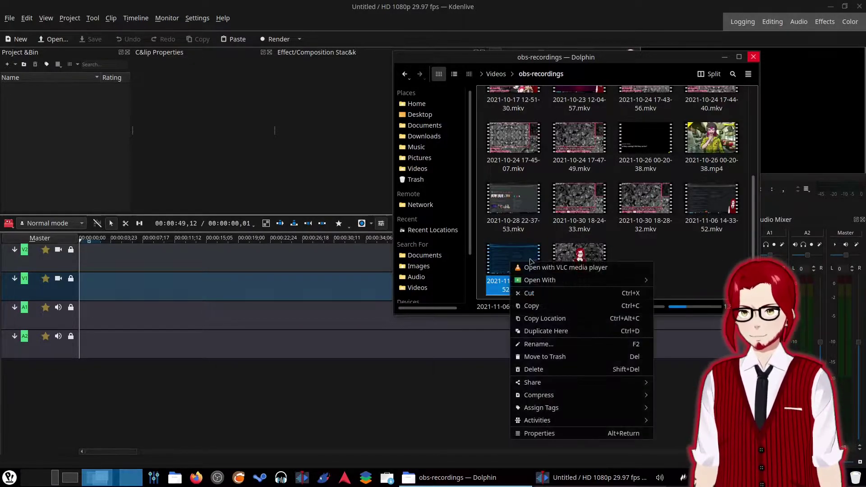
pyautogui.click(535, 297)
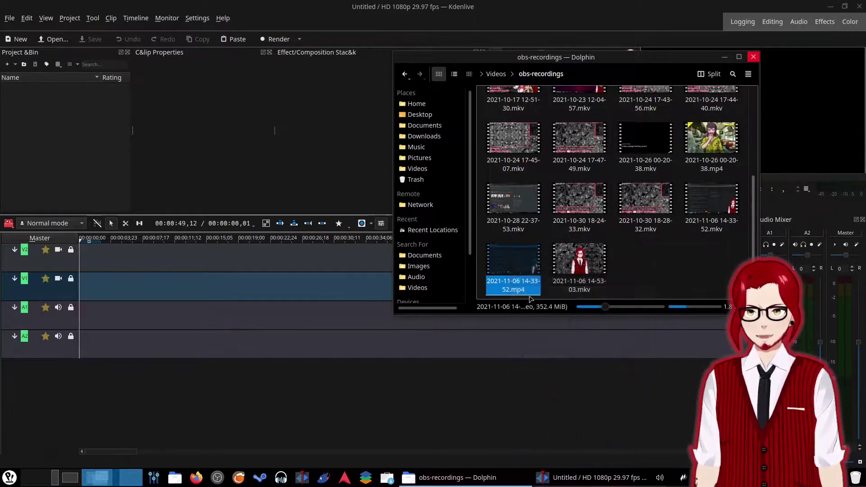
pyautogui.scroll(-2, 433, 269)
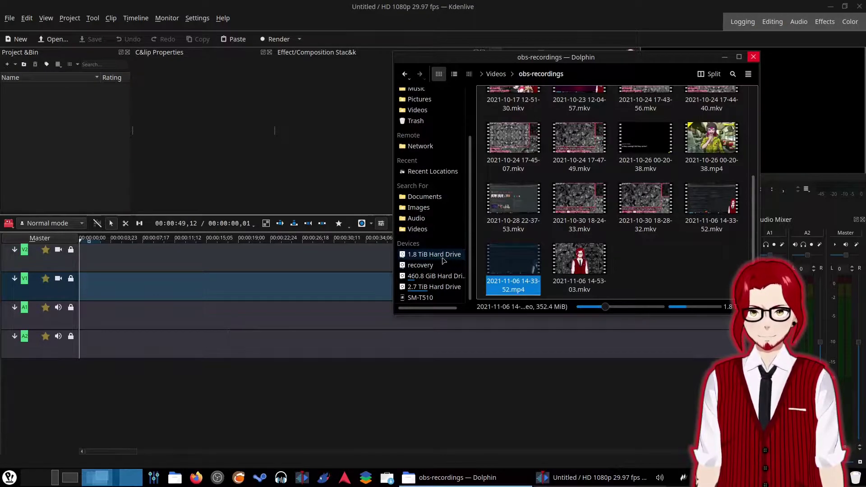
pyautogui.click(443, 257)
pyautogui.click(648, 116)
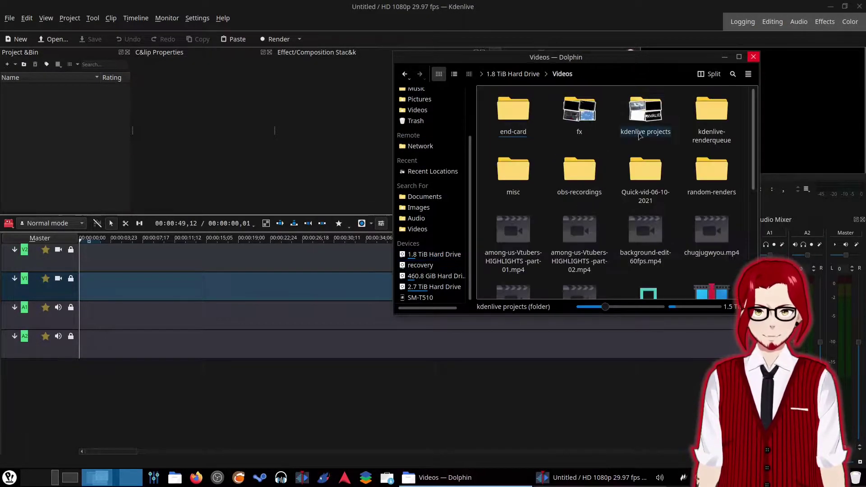
pyautogui.click(644, 114)
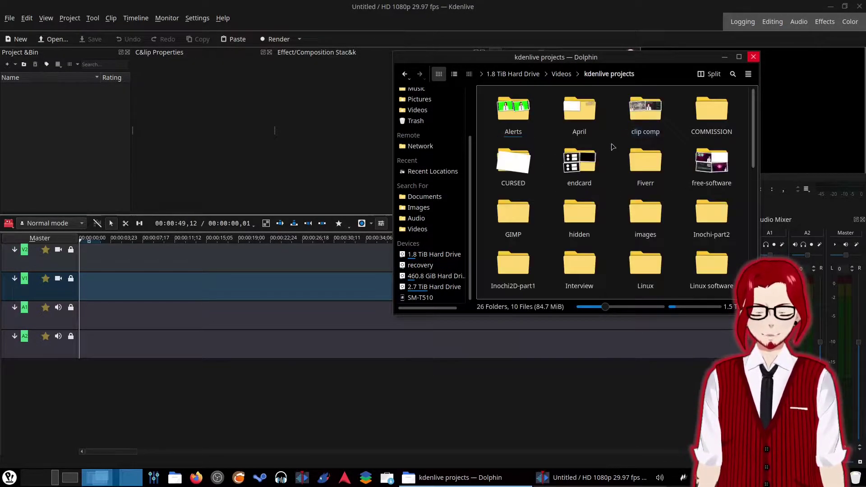
pyautogui.scroll(-5, 612, 146)
pyautogui.scroll(2, 603, 190)
pyautogui.click(645, 208)
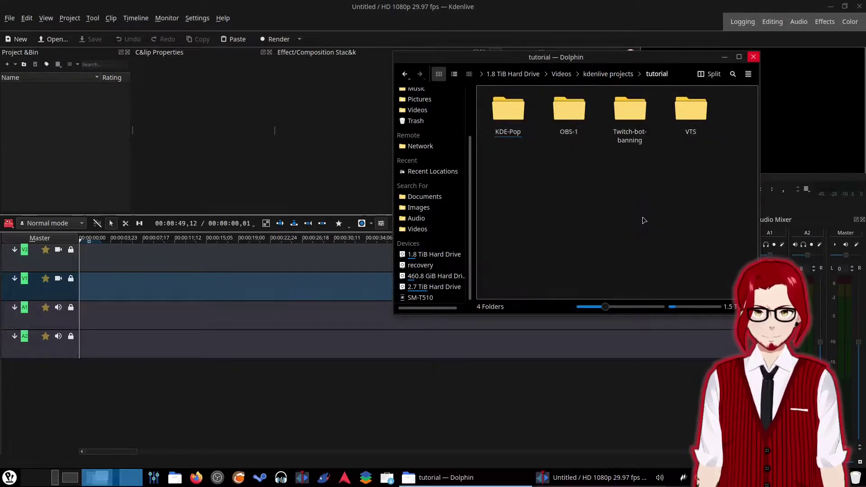
# Step: Create a new folder named Edit-kdenlive inside tutorial
pyautogui.rightClick(539, 208)
pyautogui.moveTo(569, 211)
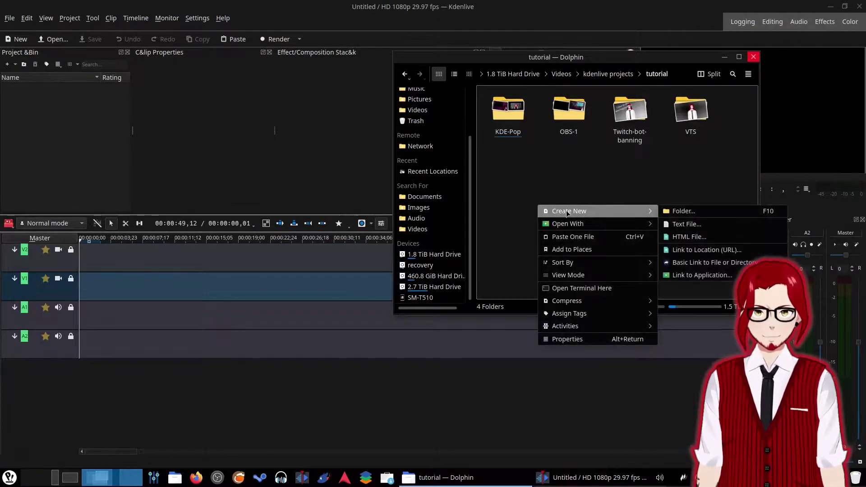
pyautogui.click(711, 215)
pyautogui.write('Edit-kdenl')
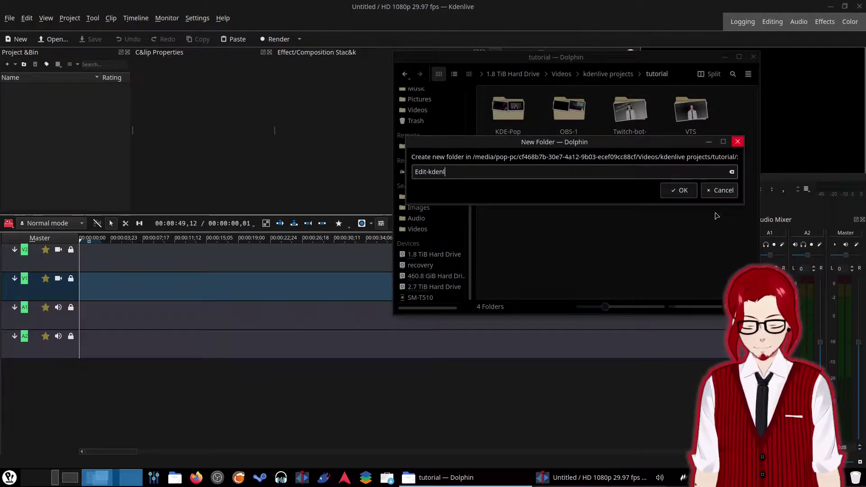
pyautogui.write('ive')
pyautogui.press('Return')
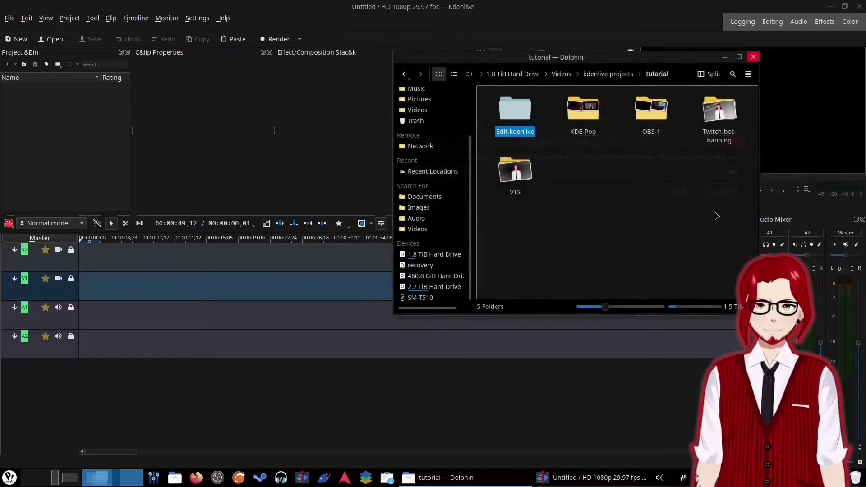
# Step: Create a RAW subfolder inside Edit-kdenlive and paste the recording into it
pyautogui.click(517, 124)
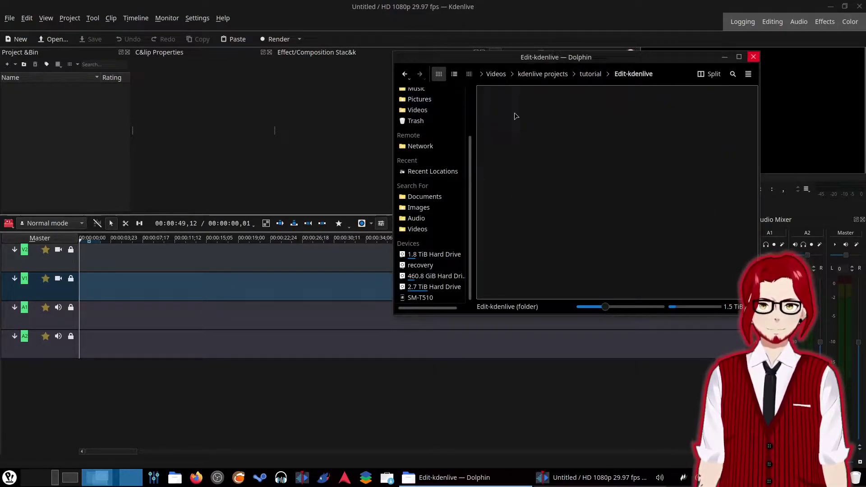
pyautogui.rightClick(515, 116)
pyautogui.moveTo(523, 120)
pyautogui.click(694, 122)
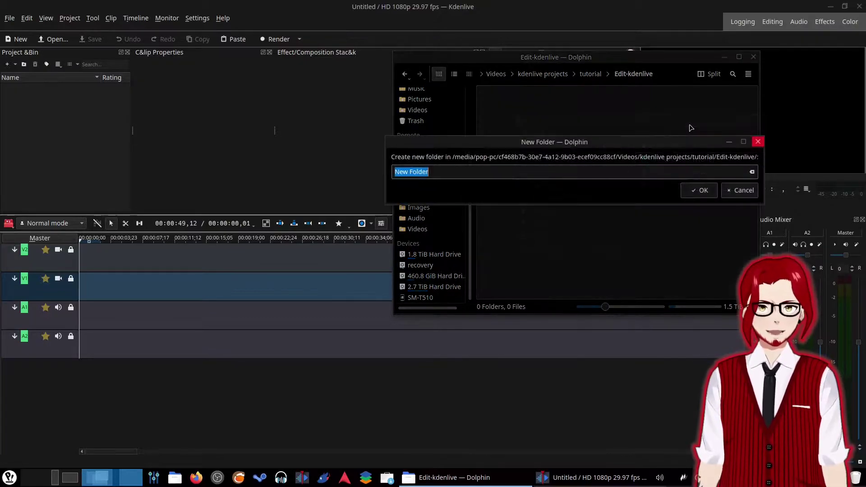
pyautogui.write('RAW')
pyautogui.press('Return')
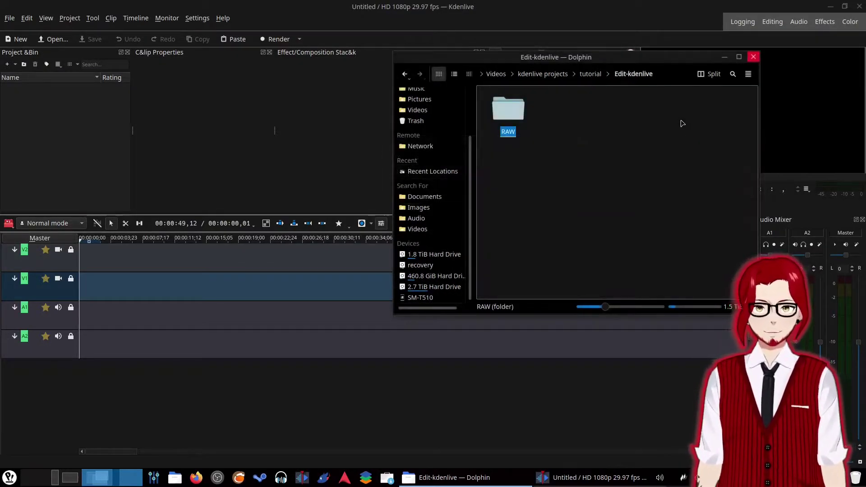
pyautogui.click(506, 108)
pyautogui.rightClick(512, 152)
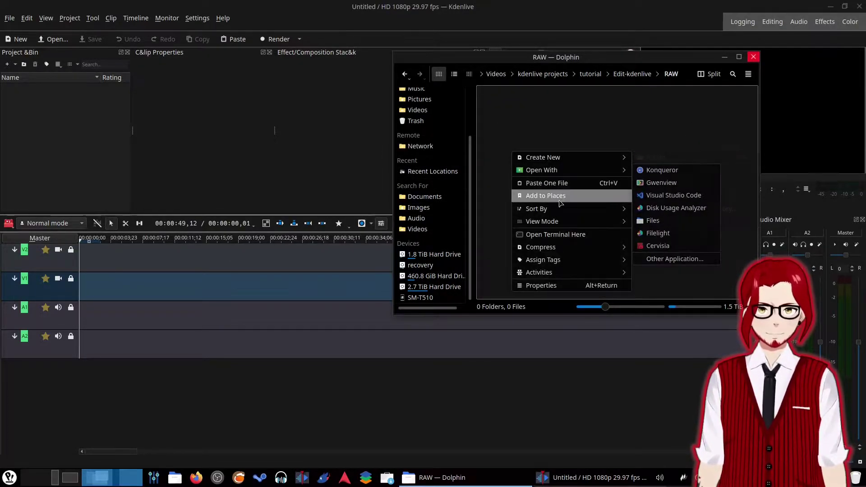
pyautogui.hotkey('ctrl', 'v')
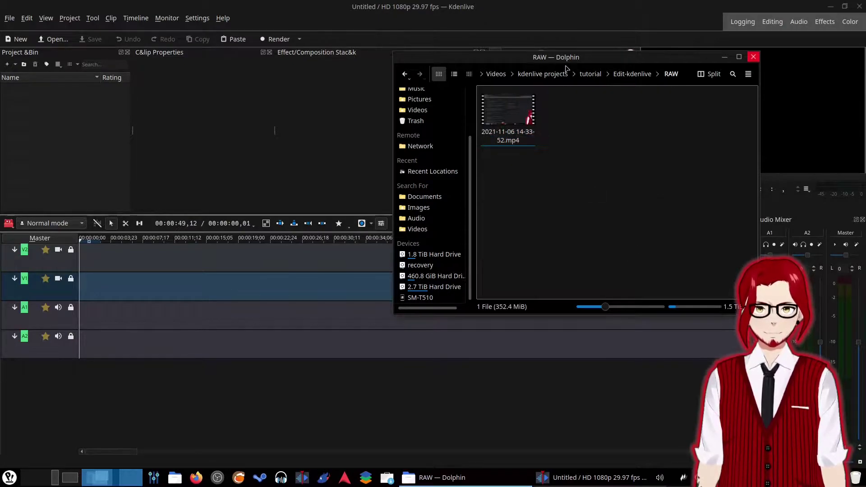
pyautogui.moveTo(567, 68); pyautogui.dragTo(651, 96)
pyautogui.moveTo(592, 145); pyautogui.dragTo(88, 131)
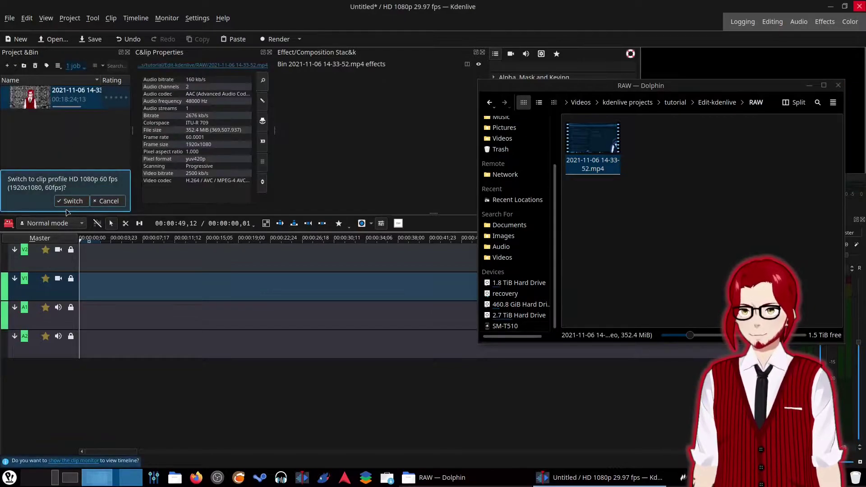
pyautogui.click(70, 201)
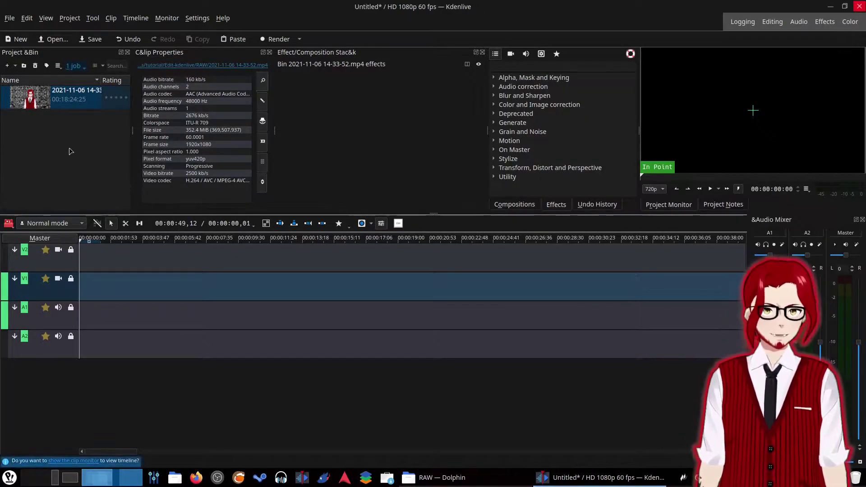
pyautogui.rightClick(26, 97)
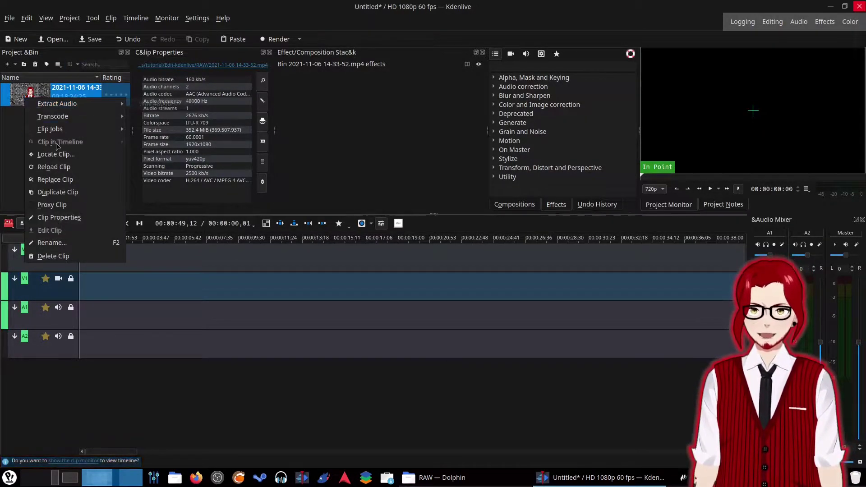
pyautogui.click(58, 205)
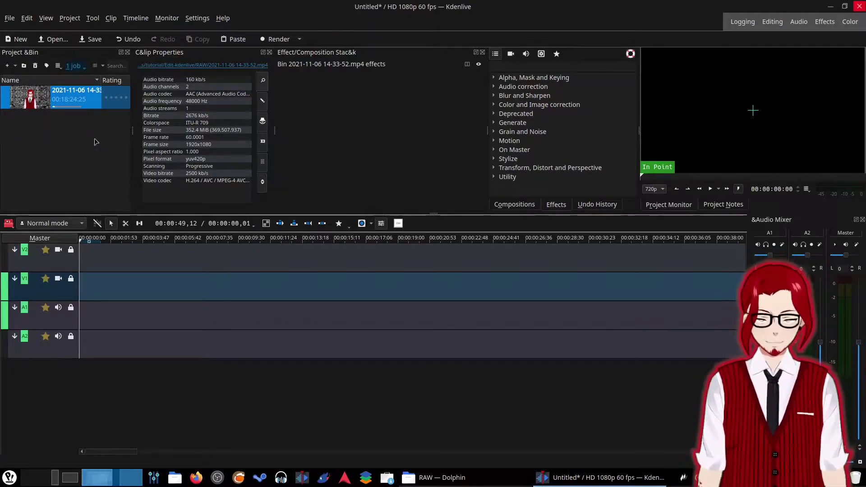
pyautogui.click(197, 18)
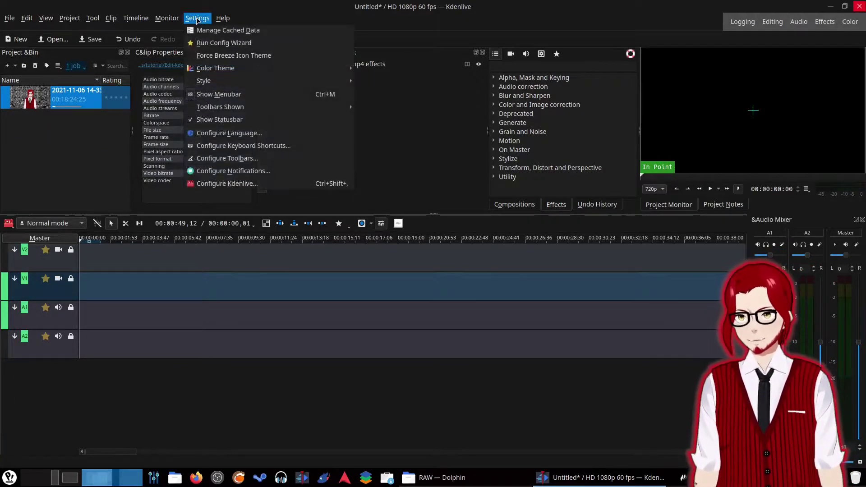
pyautogui.click(209, 184)
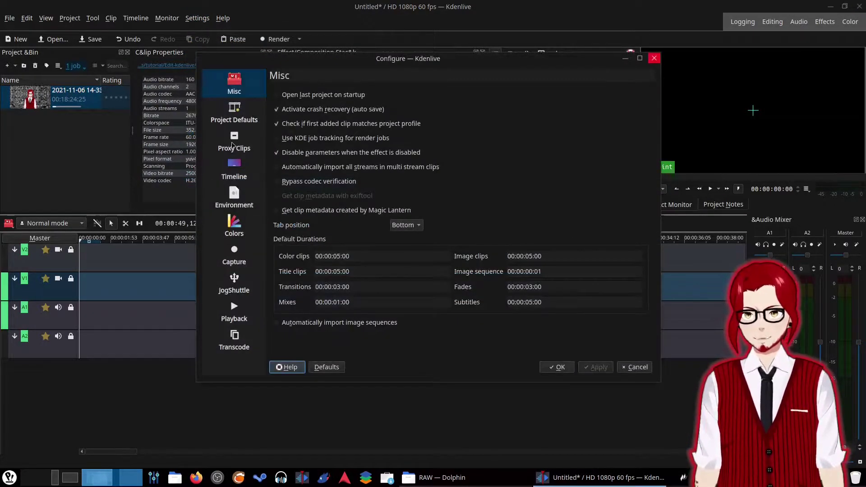
pyautogui.click(232, 145)
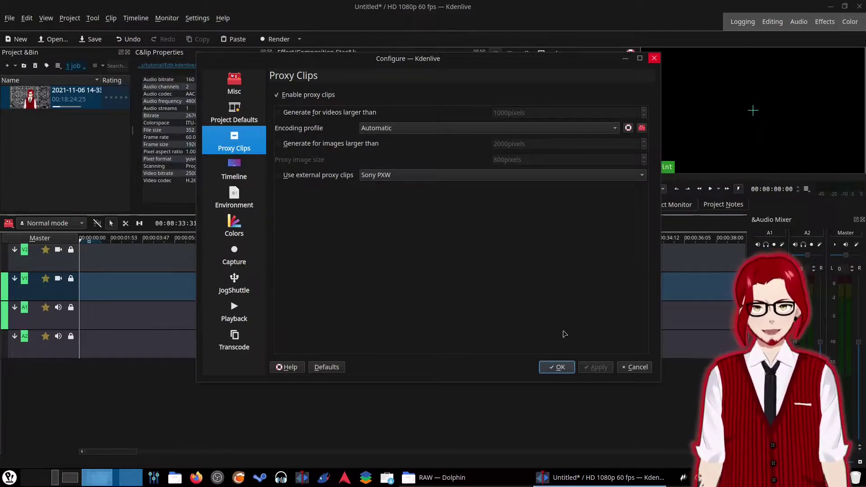
pyautogui.click(560, 364)
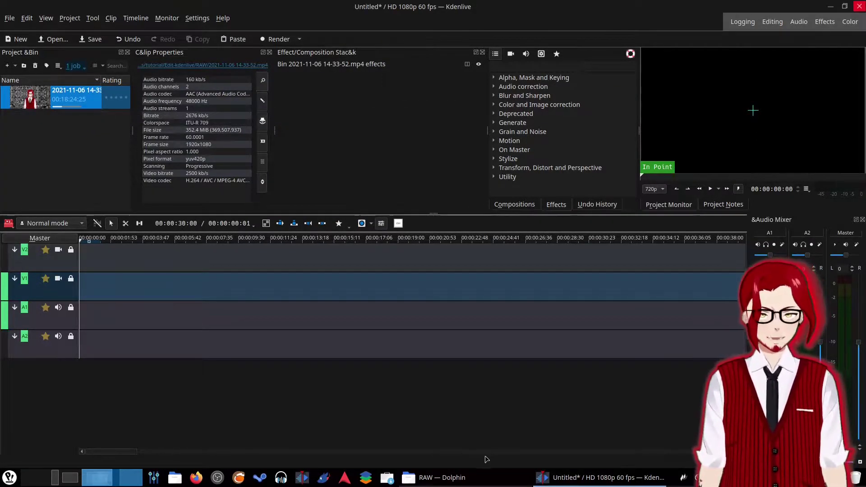
# Step: Add intro-sound.mp4 from kdenlive projects to the project bin and generate its proxy
pyautogui.click(435, 477)
pyautogui.click(490, 104)
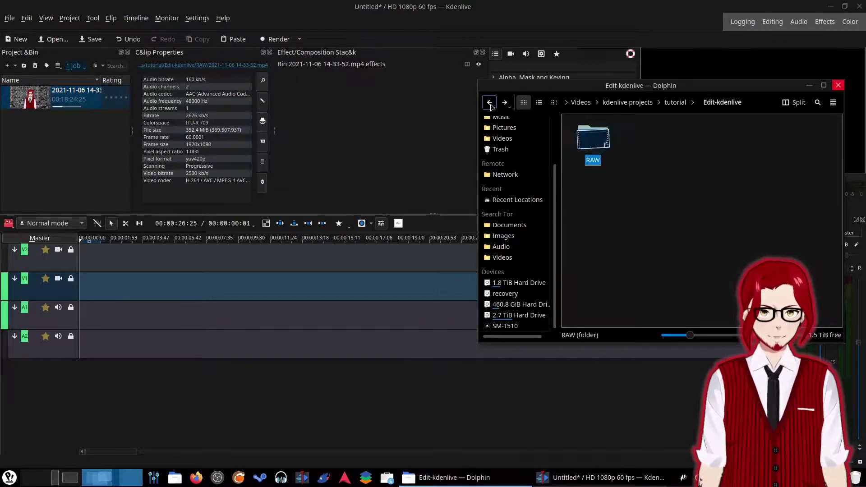
pyautogui.click(490, 103)
pyautogui.scroll(-3, 745, 210)
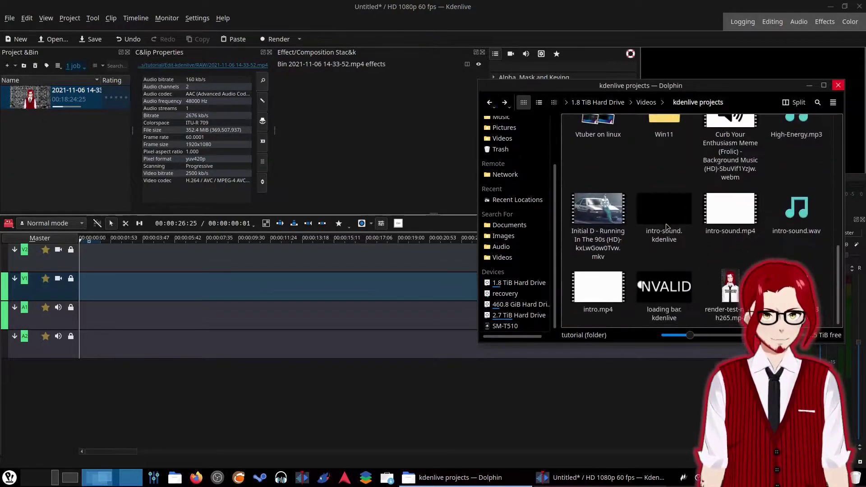
pyautogui.moveTo(745, 210); pyautogui.dragTo(84, 174)
pyautogui.rightClick(33, 123)
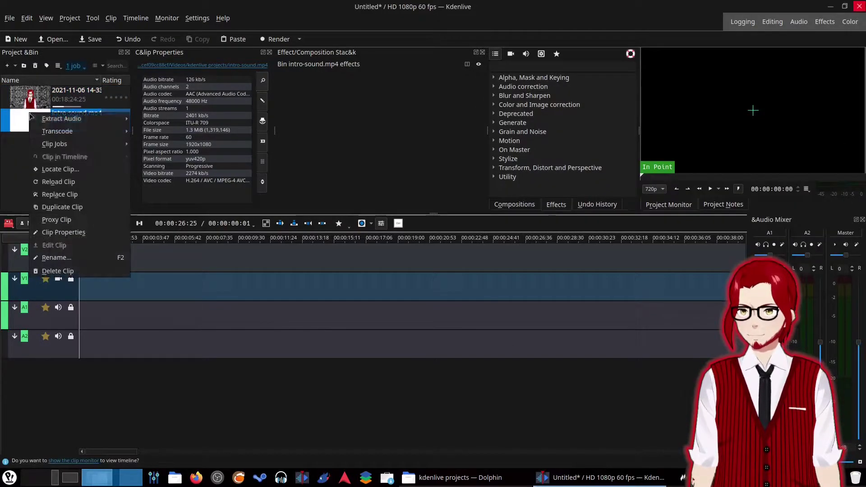
pyautogui.click(59, 216)
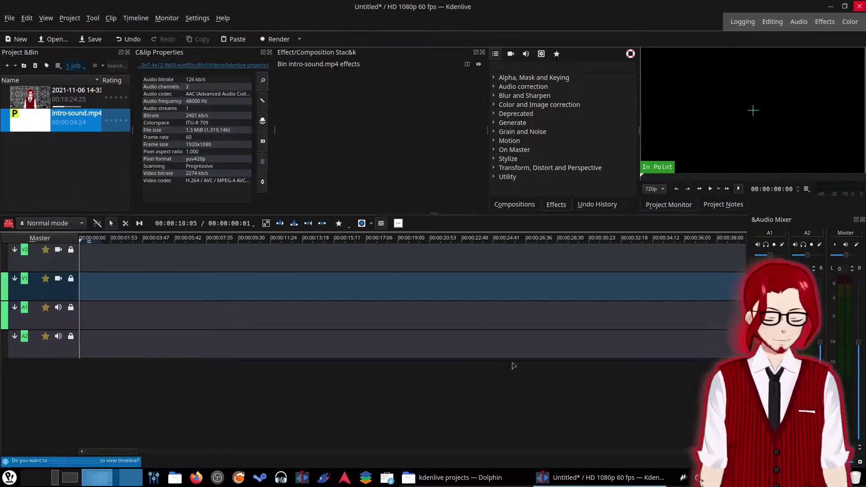
# Step: Open the endcard folder and add endcard-p1.wav to the project bin
pyautogui.click(455, 477)
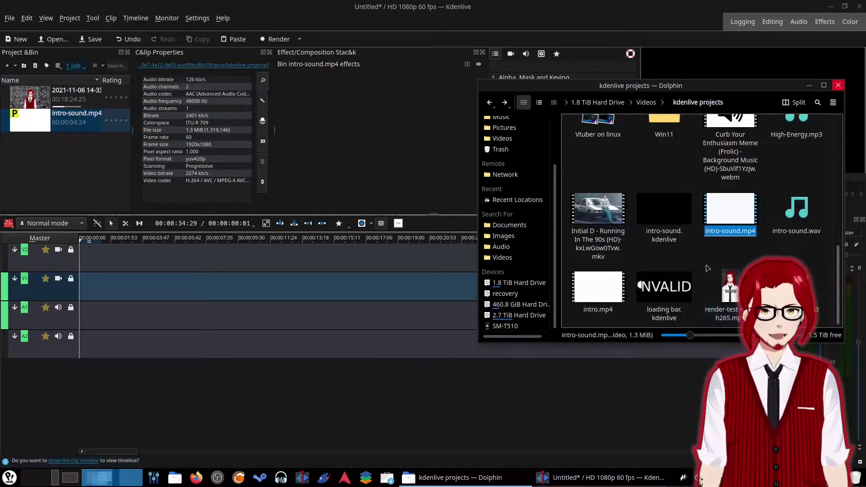
pyautogui.scroll(5, 694, 273)
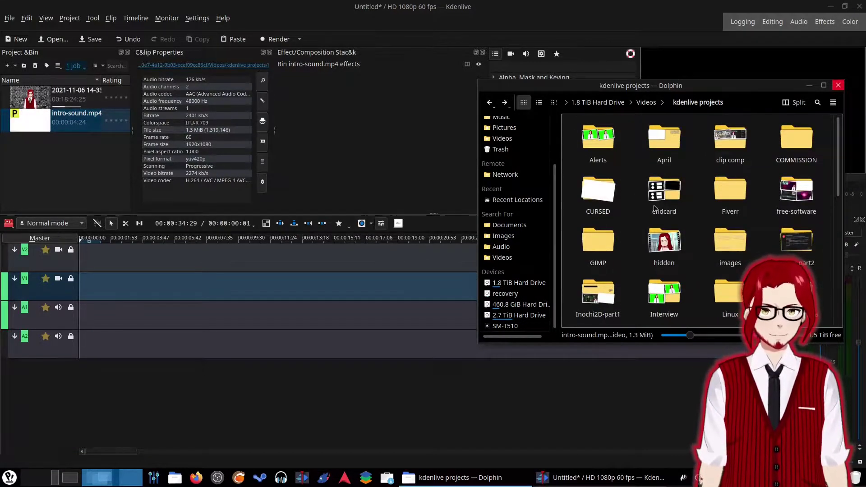
pyautogui.click(656, 198)
pyautogui.doubleClick(656, 199)
pyautogui.moveTo(654, 144); pyautogui.dragTo(83, 142)
# Step: Add endcard-p2.mp4 to the project bin and create a proxy for it
pyautogui.click(587, 477)
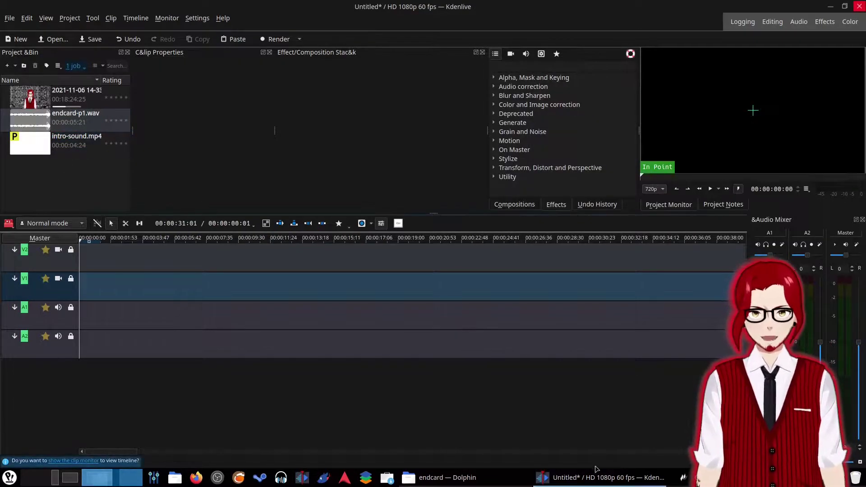
pyautogui.click(455, 479)
pyautogui.click(714, 138)
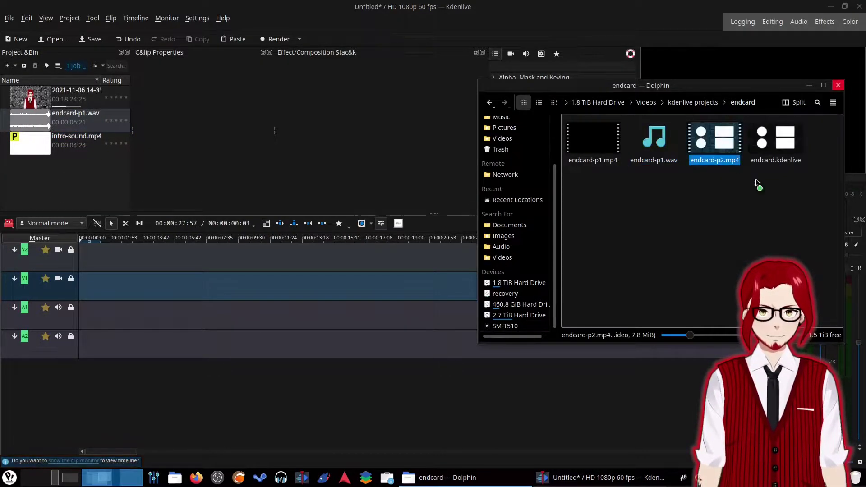
pyautogui.moveTo(715, 139); pyautogui.dragTo(74, 190)
pyautogui.click(34, 143)
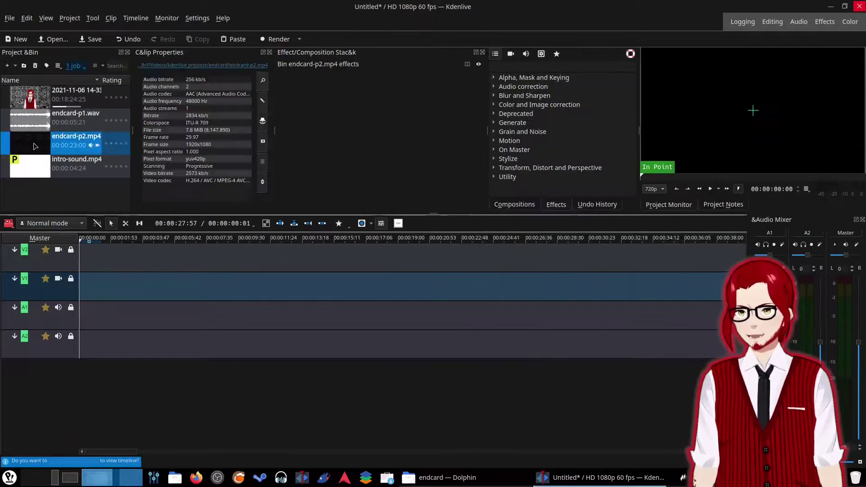
pyautogui.rightClick(34, 143)
pyautogui.click(61, 250)
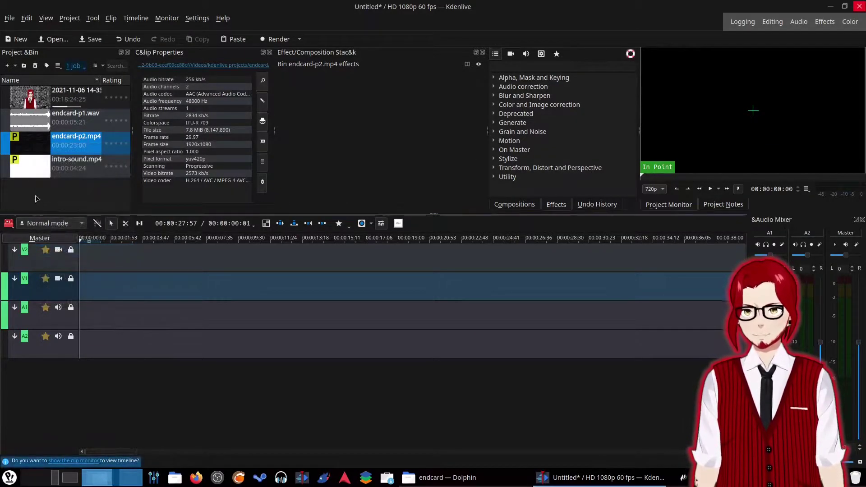
pyautogui.click(446, 478)
pyautogui.click(489, 102)
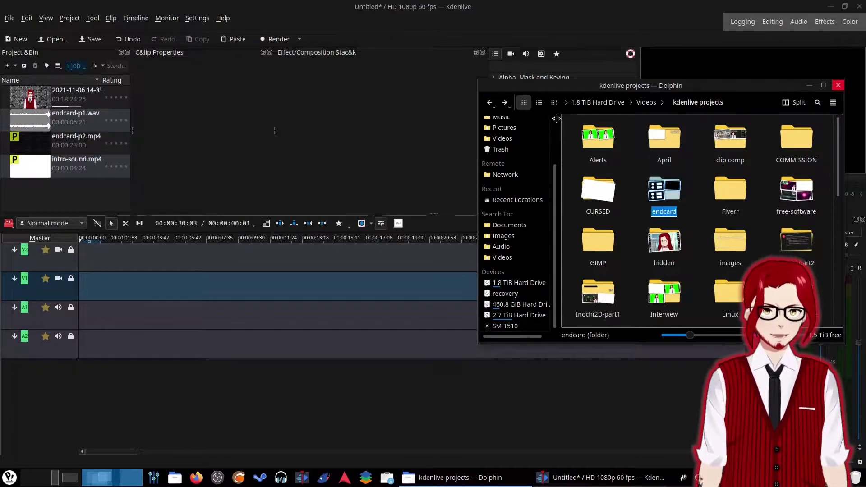
# Step: Add woosh-sfx0001.wav from the Videos > fx folder to the project bin
pyautogui.click(490, 102)
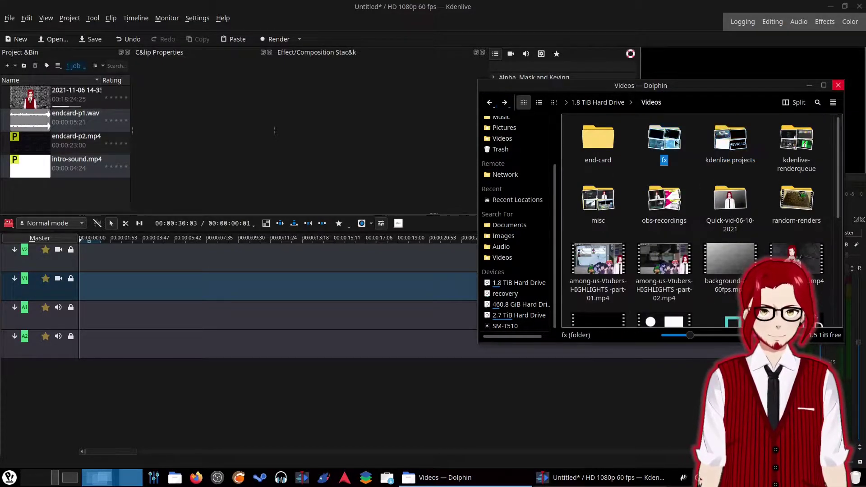
pyautogui.click(664, 145)
pyautogui.scroll(-2, 676, 185)
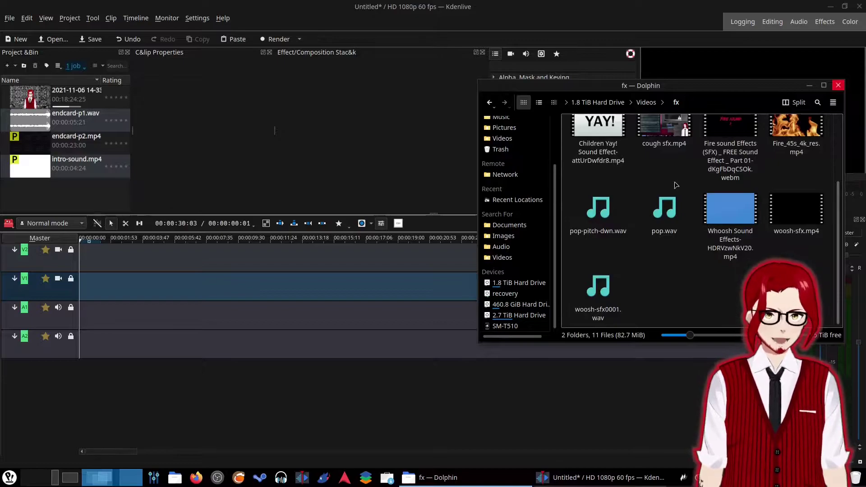
pyautogui.scroll(2, 675, 185)
pyautogui.scroll(-2, 675, 184)
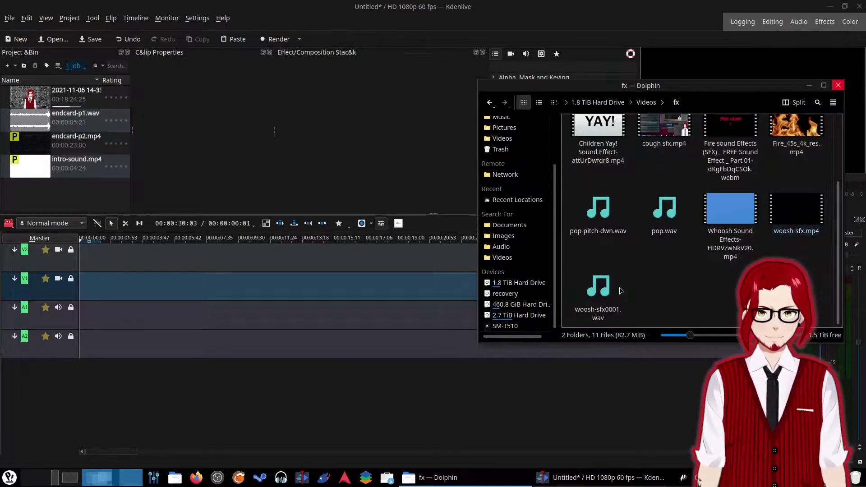
pyautogui.moveTo(614, 290); pyautogui.dragTo(112, 194)
pyautogui.click(113, 194)
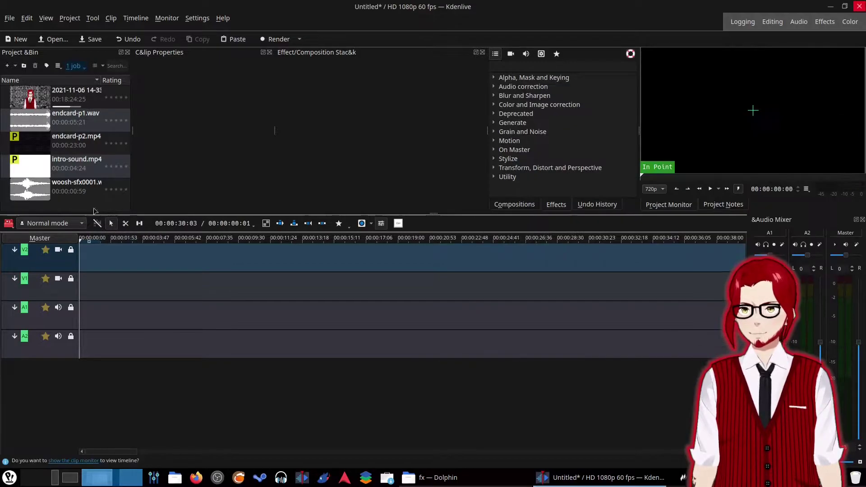
# Step: Add neon-subscribe-popup.webm from kdenlive projects > images > Subscibe to the project bin
pyautogui.click(470, 485)
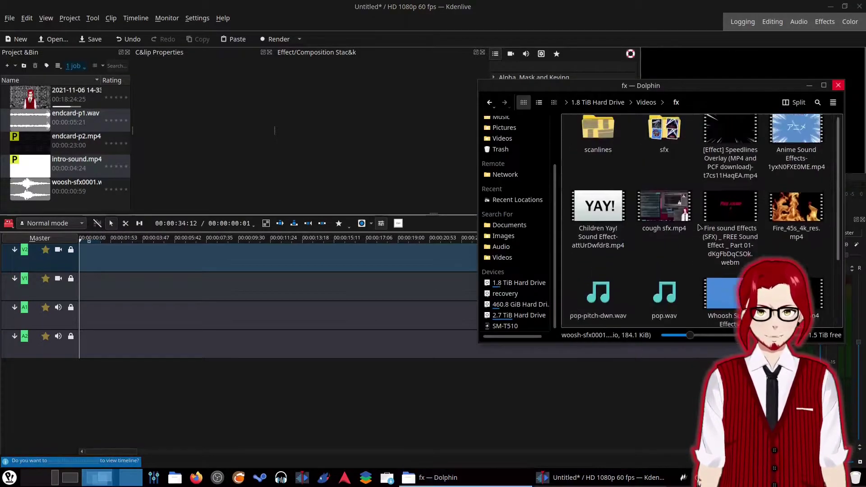
pyautogui.click(675, 134)
pyautogui.hotkey('alt', 'Left')
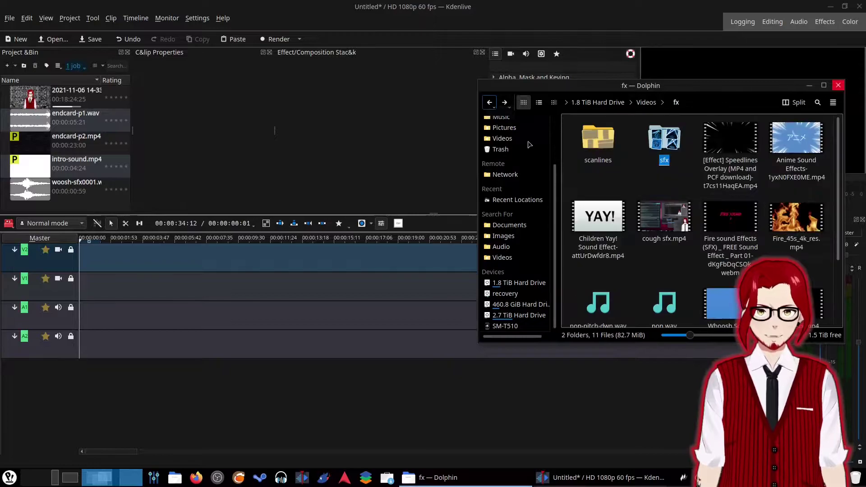
pyautogui.scroll(-2, 713, 190)
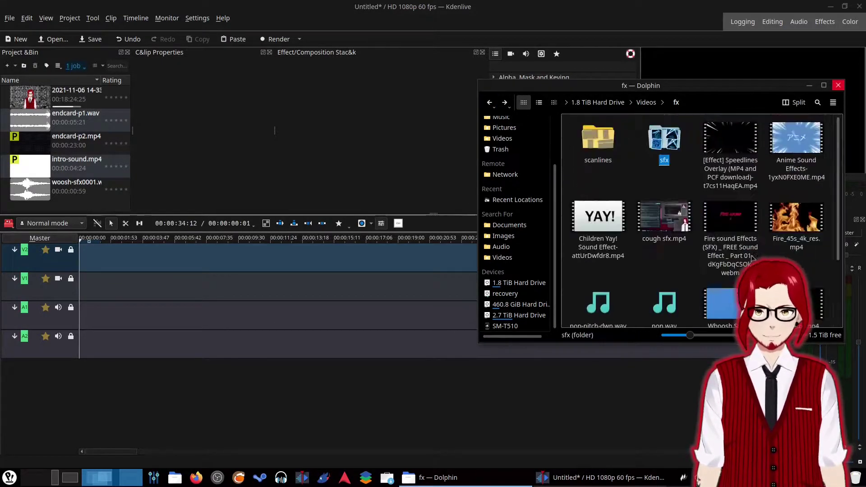
pyautogui.click(486, 105)
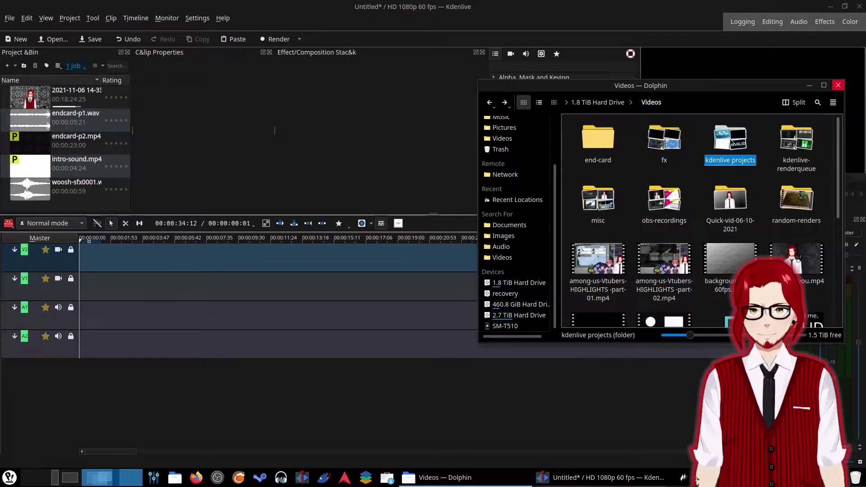
pyautogui.click(732, 144)
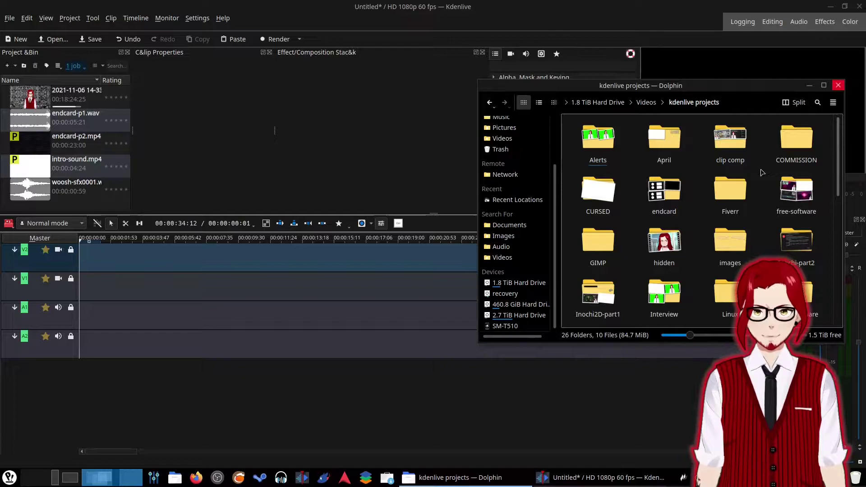
pyautogui.click(731, 247)
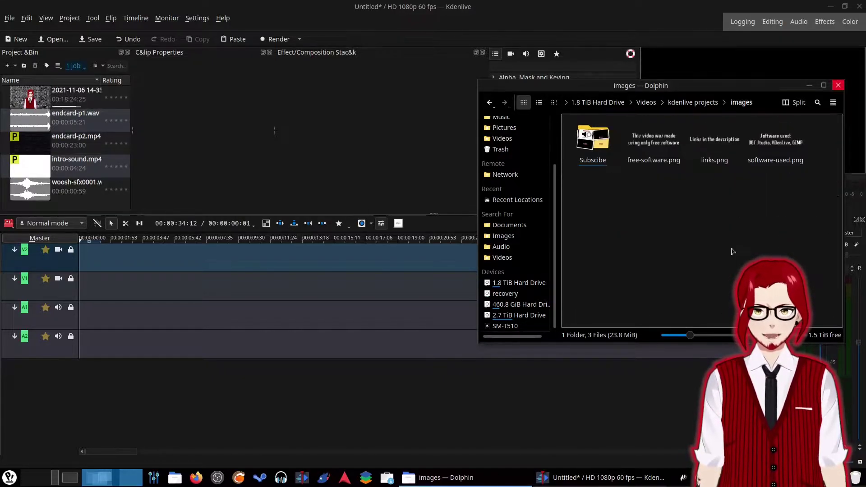
pyautogui.click(600, 149)
pyautogui.moveTo(668, 217); pyautogui.dragTo(102, 202)
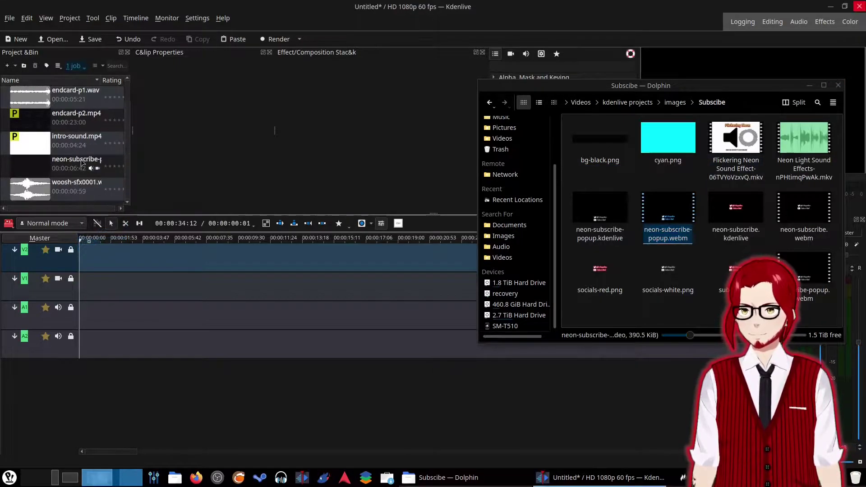
pyautogui.moveTo(33, 168); pyautogui.dragTo(81, 287)
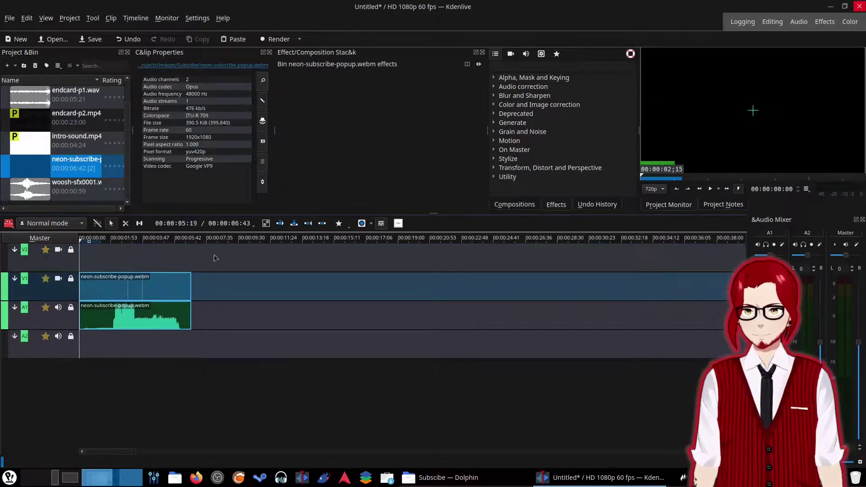
pyautogui.click(709, 189)
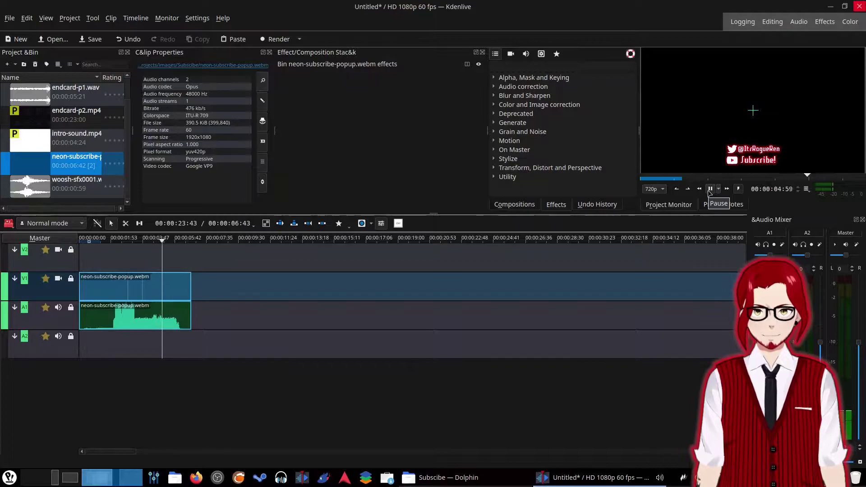
pyautogui.rightClick(139, 287)
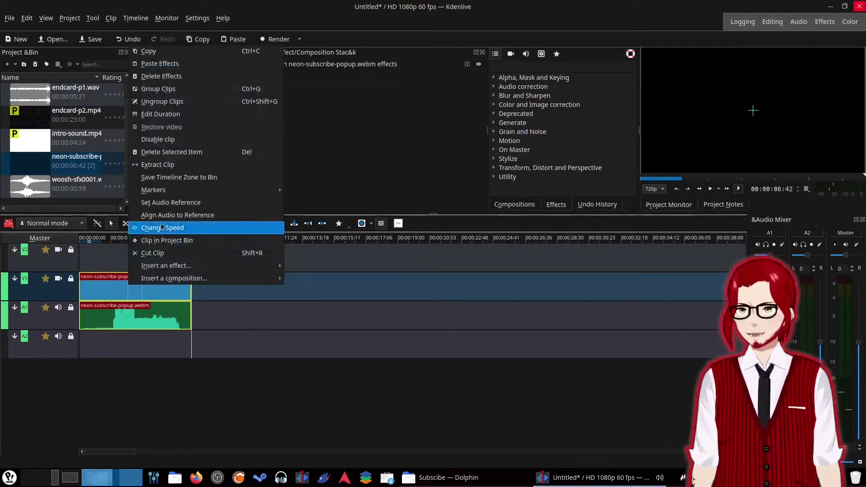
pyautogui.click(158, 152)
pyautogui.rightClick(41, 163)
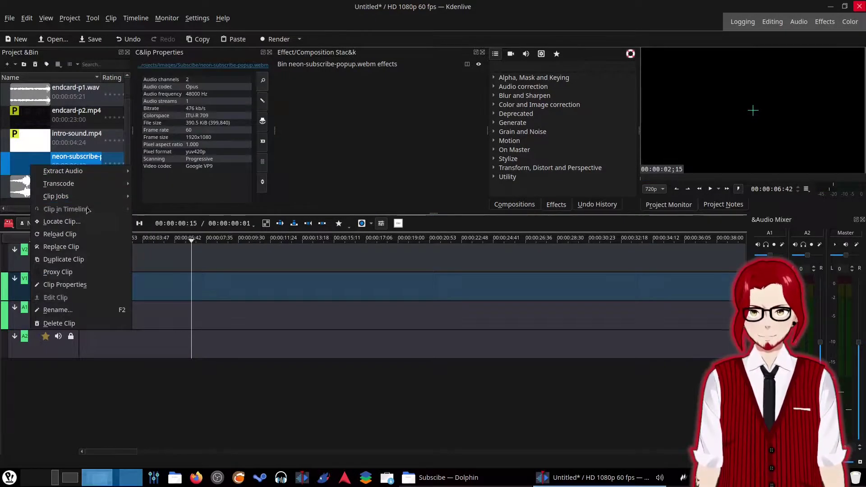
pyautogui.press('Escape')
pyautogui.click(42, 198)
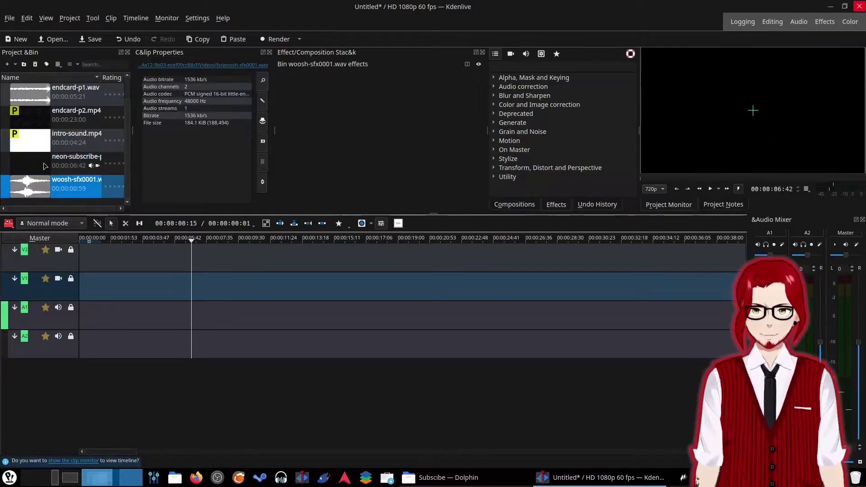
pyautogui.scroll(1, 46, 185)
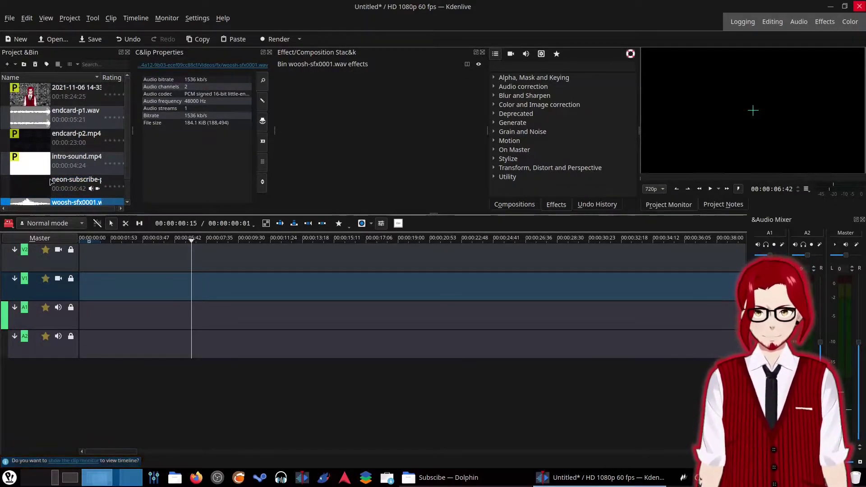
pyautogui.scroll(-1, 50, 180)
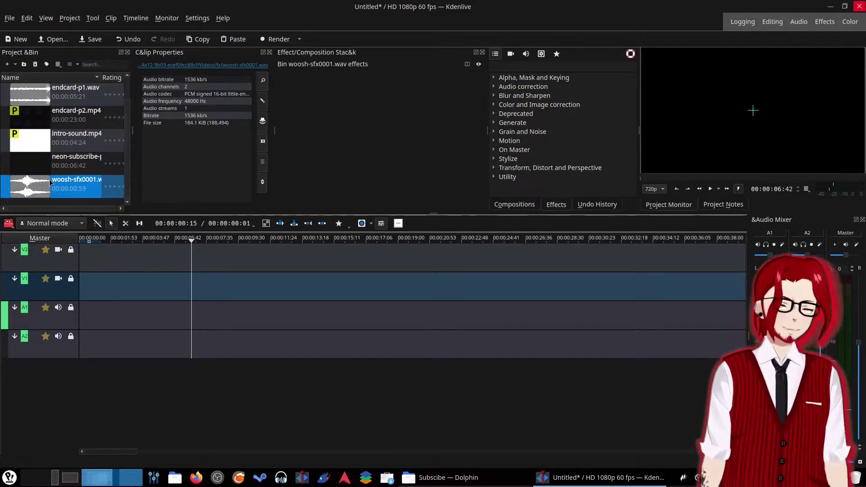
pyautogui.scroll(1, 42, 163)
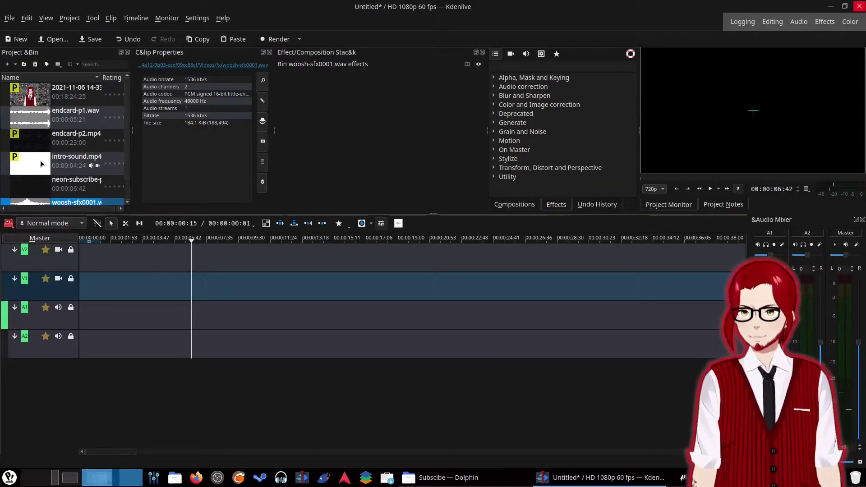
pyautogui.scroll(-1, 36, 158)
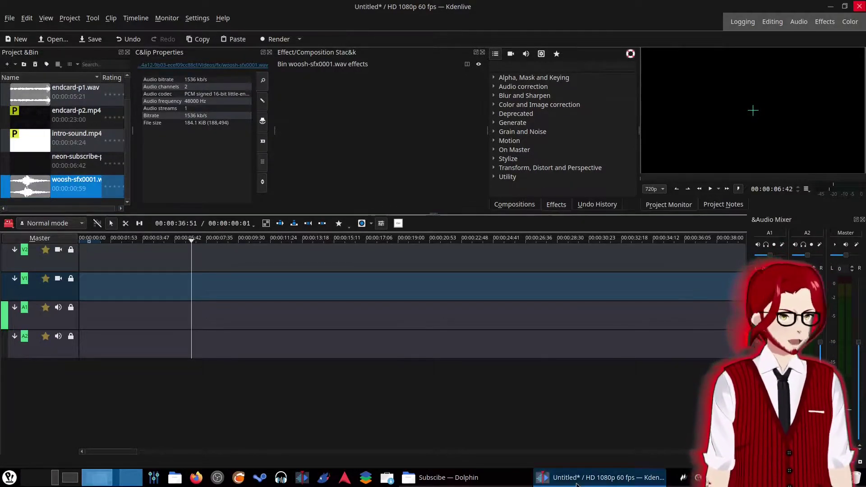
# Step: Drag Blue Dream - Cheel - volumedwn.wav from the Music folder into Kdenlive's project bin
pyautogui.click(465, 477)
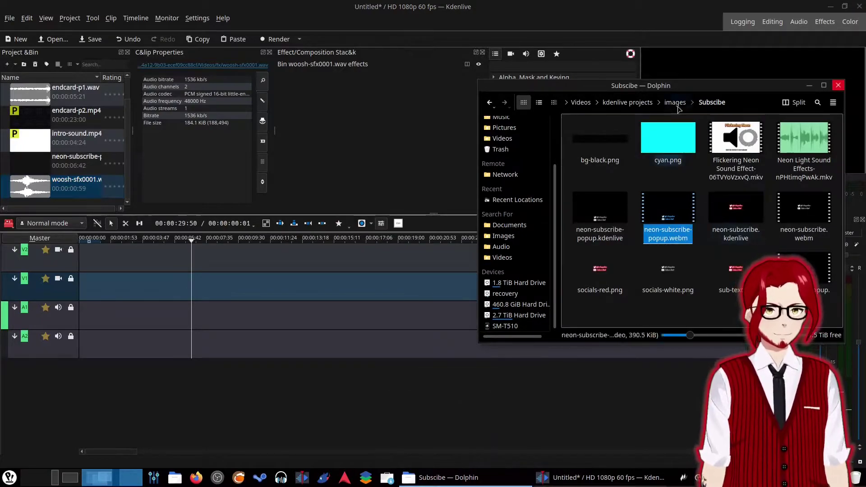
pyautogui.hotkey('alt', 'Left')
pyautogui.moveTo(815, 150); pyautogui.dragTo(58, 199)
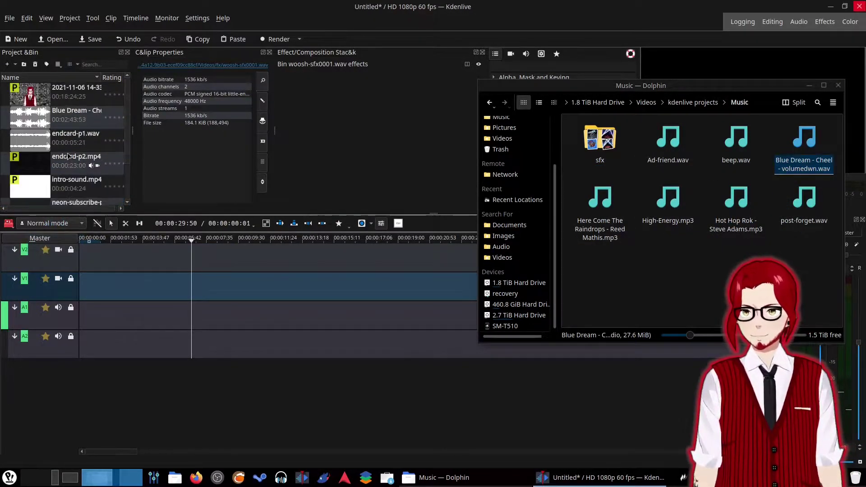
pyautogui.click(723, 71)
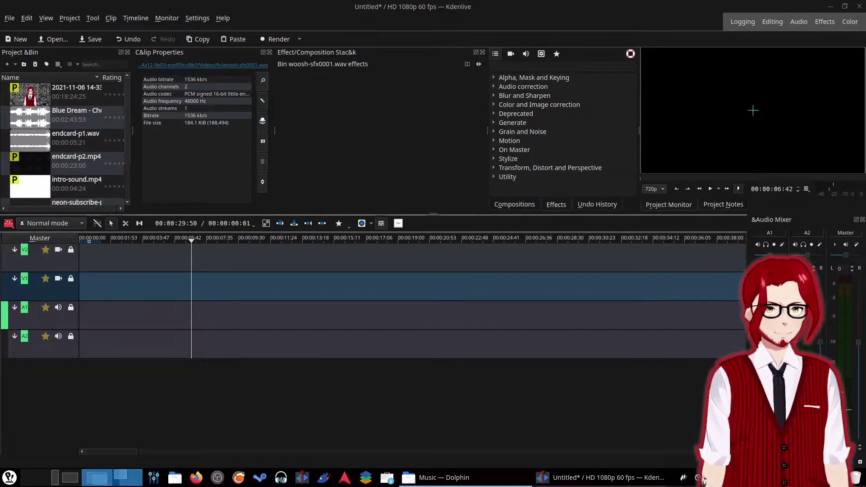
# Step: Place the recording on the timeline, cut away everything before about 28 seconds, and move it to the start
pyautogui.moveTo(31, 95); pyautogui.dragTo(90, 288)
pyautogui.click(538, 239)
pyautogui.moveTo(548, 246)
pyautogui.mouseDown()
pyautogui.moveTo(580, 246)
pyautogui.moveTo(562, 245)
pyautogui.mouseUp()
pyautogui.rightClick(599, 273)
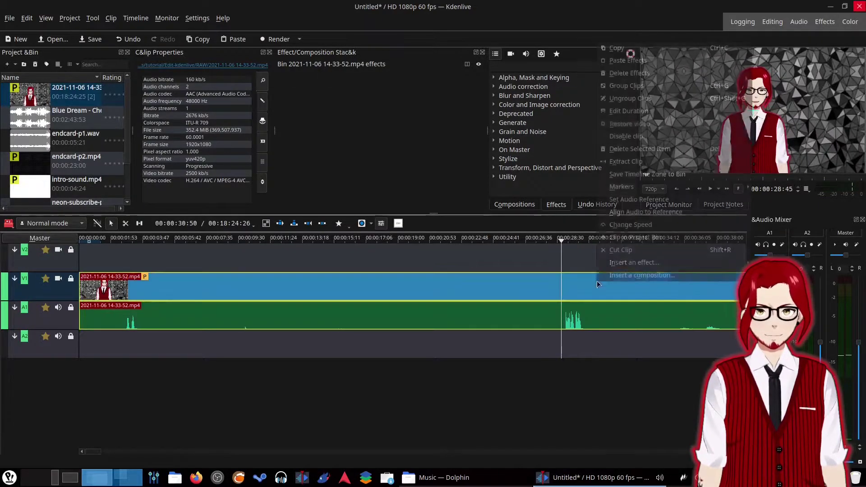
pyautogui.click(607, 248)
pyautogui.press('Delete')
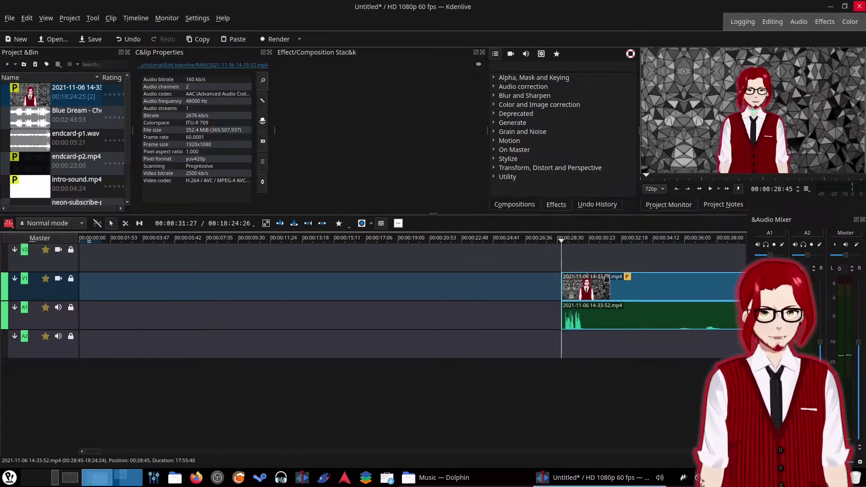
pyautogui.moveTo(607, 278); pyautogui.dragTo(124, 280)
# Step: Split the recording about one second in and push the remainder roughly 34 seconds later
pyautogui.click(98, 239)
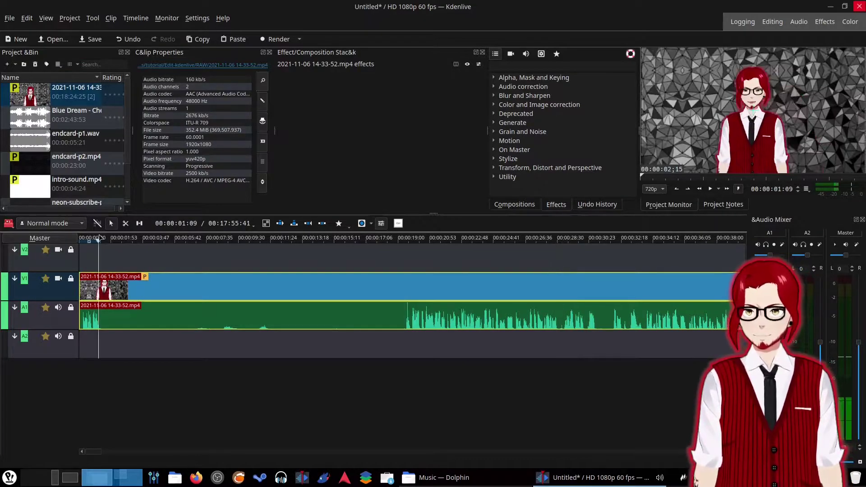
pyautogui.scroll(6, 117, 312)
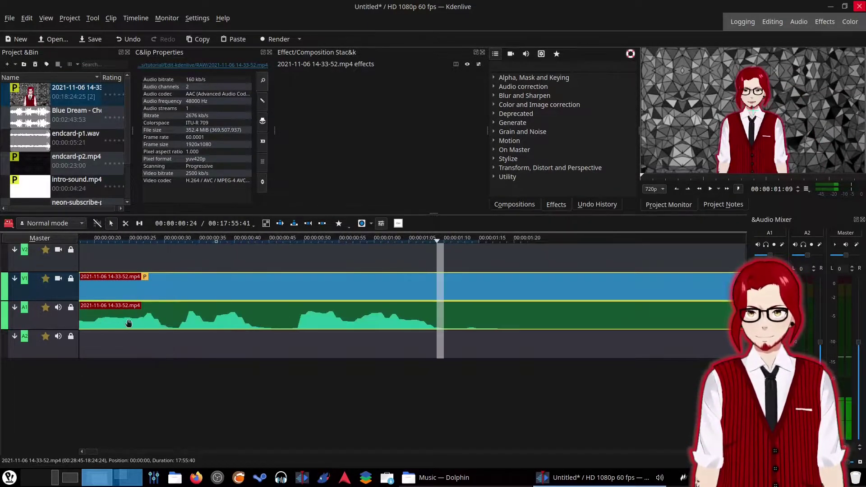
pyautogui.scroll(3, 208, 315)
pyautogui.moveTo(79, 280); pyautogui.dragTo(138, 289)
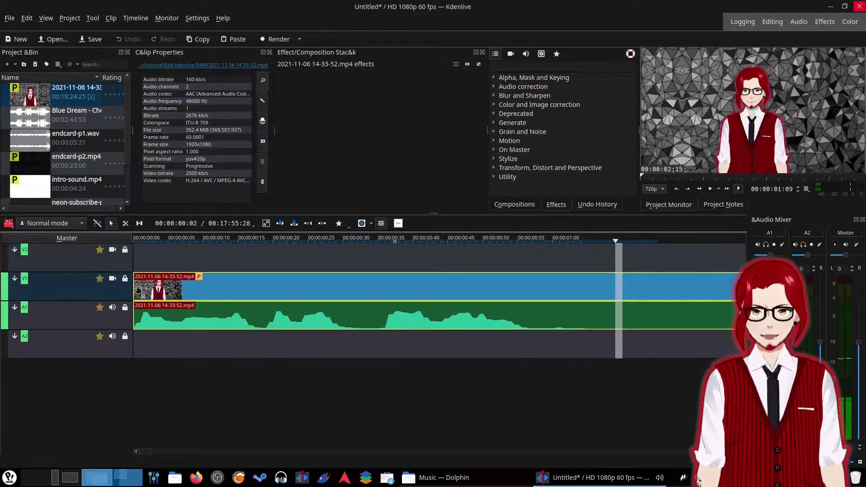
pyautogui.moveTo(375, 239); pyautogui.dragTo(602, 246)
pyautogui.rightClick(642, 282)
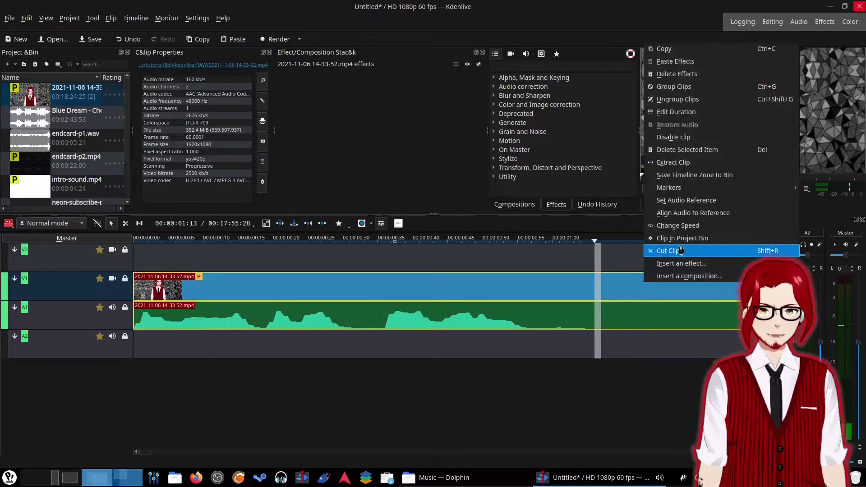
pyautogui.click(657, 249)
pyautogui.scroll(-3, 588, 323)
pyautogui.scroll(-3, 587, 324)
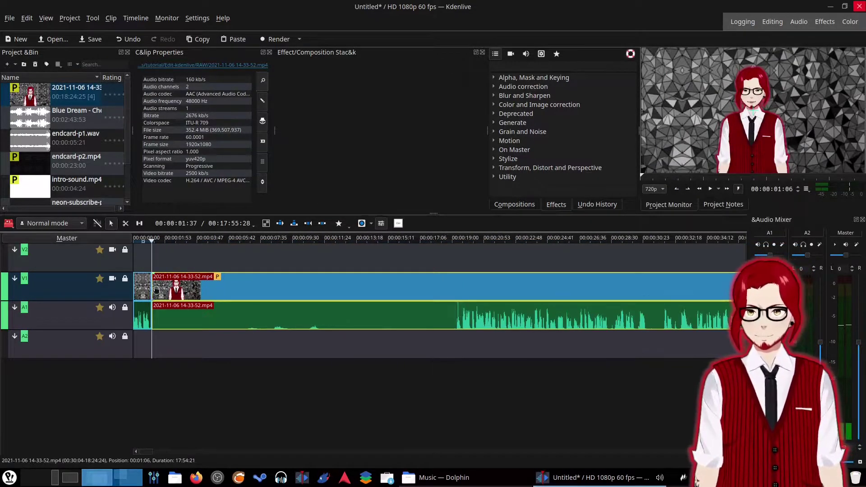
pyautogui.moveTo(155, 289); pyautogui.dragTo(707, 293)
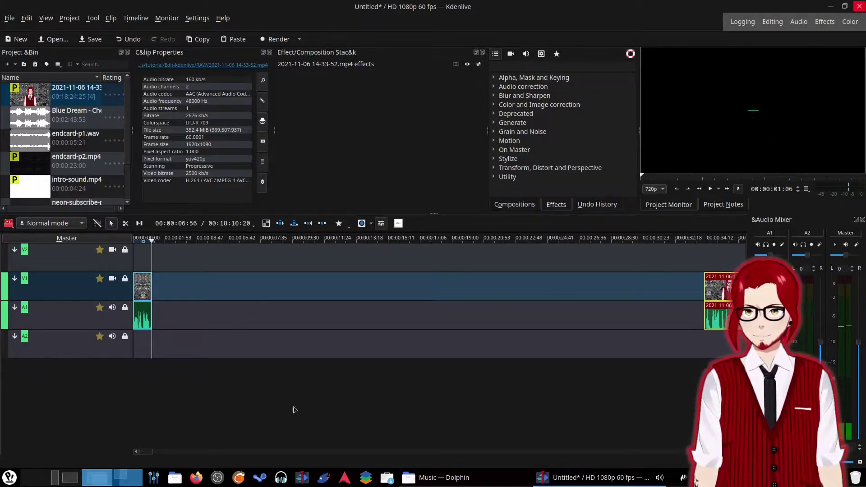
# Step: Insert intro-sound.mp4 after the opening piece and butt the recording against its end
pyautogui.moveTo(717, 288); pyautogui.dragTo(367, 291)
pyautogui.scroll(-2, 70, 130)
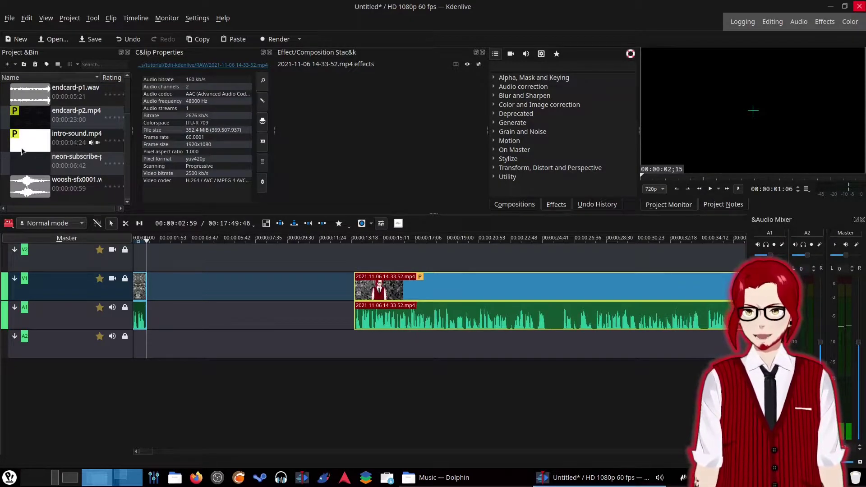
pyautogui.moveTo(24, 149); pyautogui.dragTo(153, 289)
pyautogui.moveTo(437, 281); pyautogui.dragTo(249, 289)
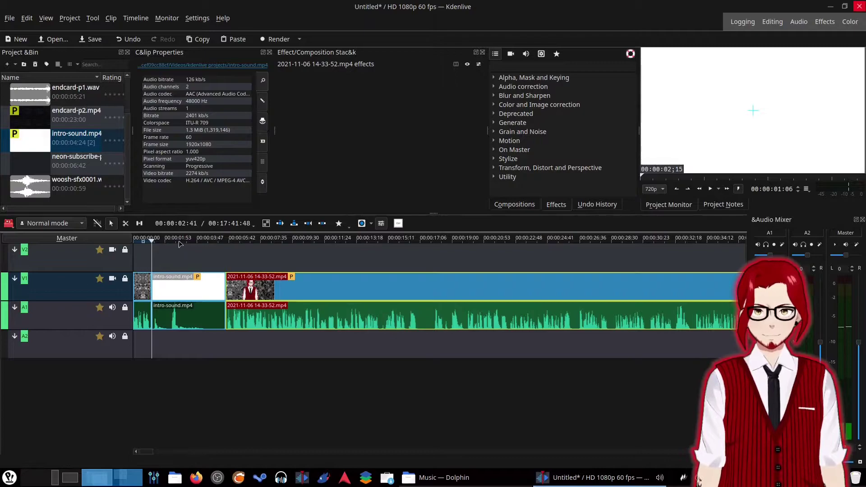
# Step: Preview the edit from the timeline start, then stop and return to the beginning
pyautogui.press('Home')
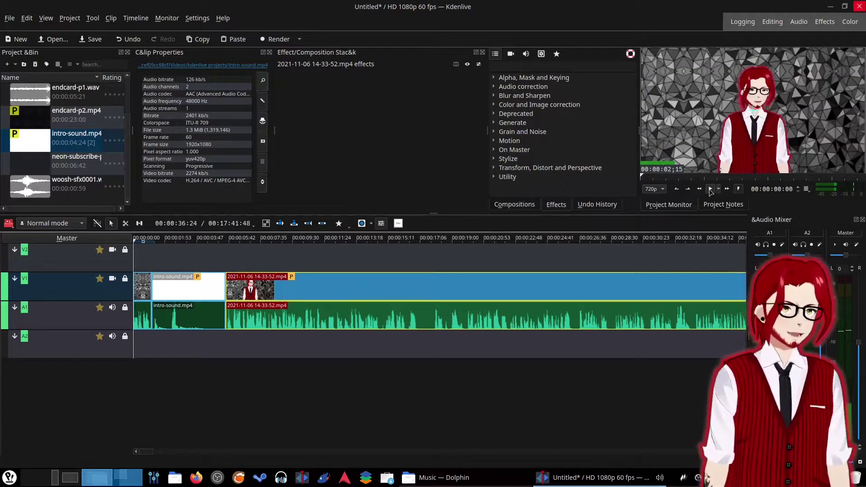
pyautogui.click(709, 189)
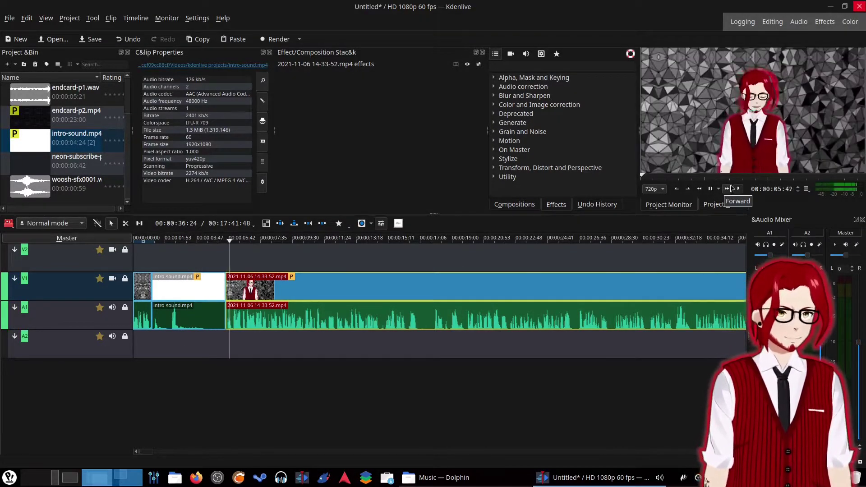
pyautogui.click(727, 188)
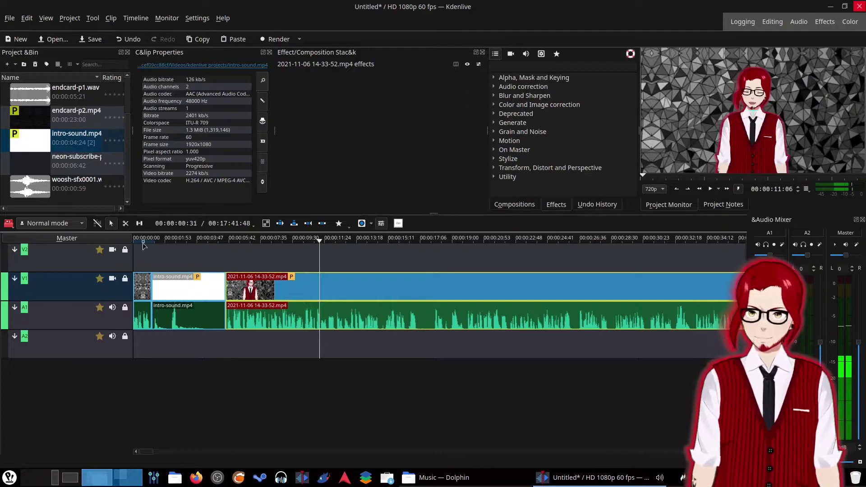
pyautogui.click(136, 241)
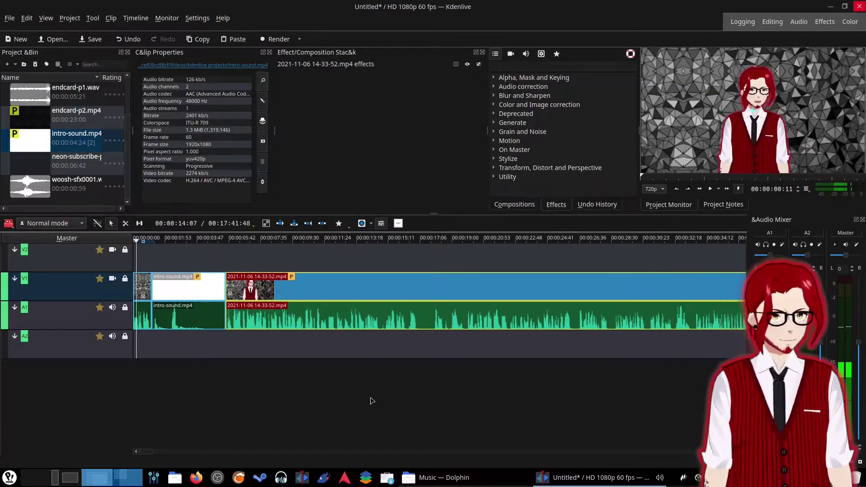
pyautogui.click(197, 241)
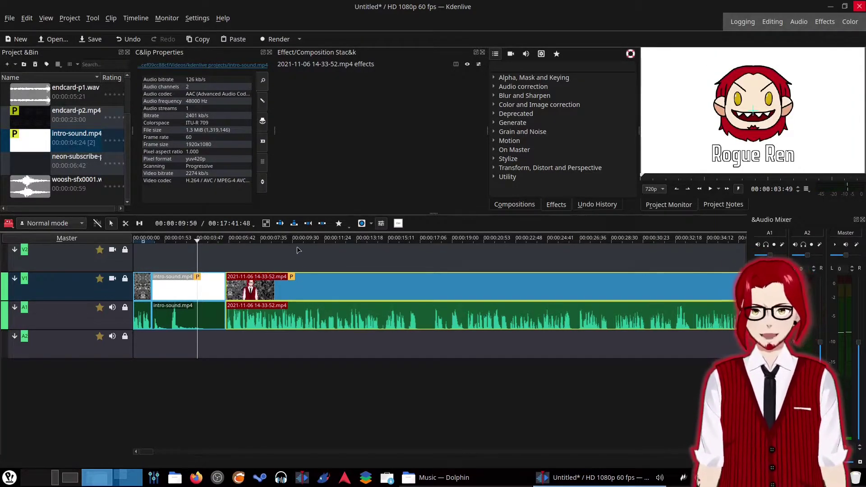
pyautogui.click(283, 240)
pyautogui.press('space')
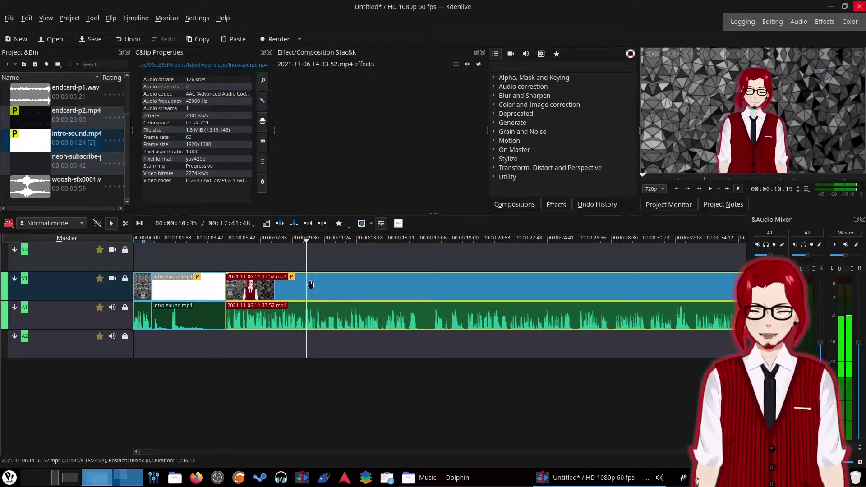
pyautogui.rightClick(311, 284)
pyautogui.click(336, 253)
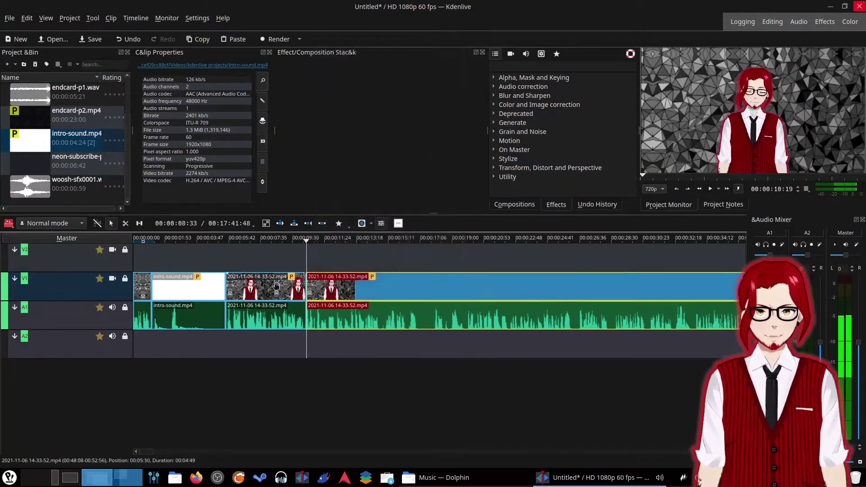
pyautogui.hotkey('ctrl', 'z')
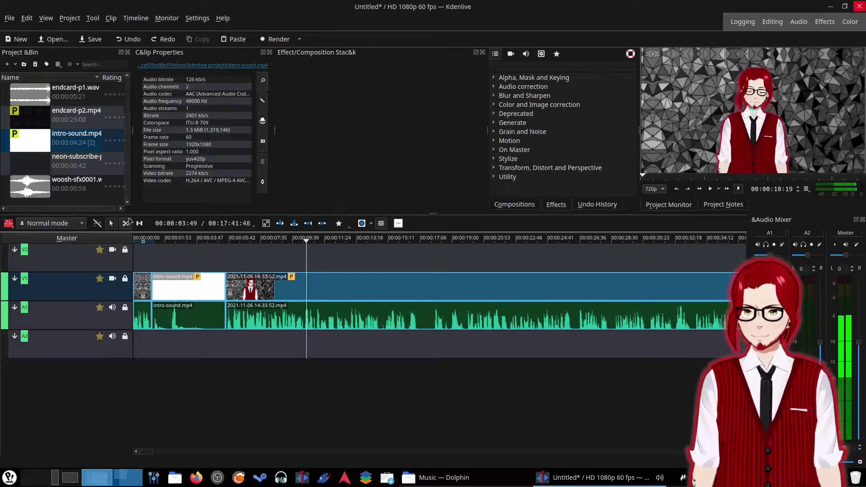
pyautogui.click(413, 289)
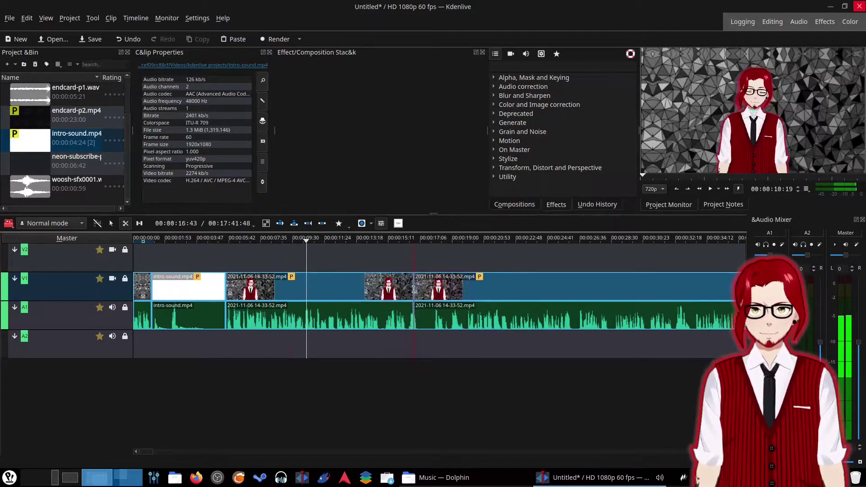
pyautogui.click(668, 316)
pyautogui.click(365, 319)
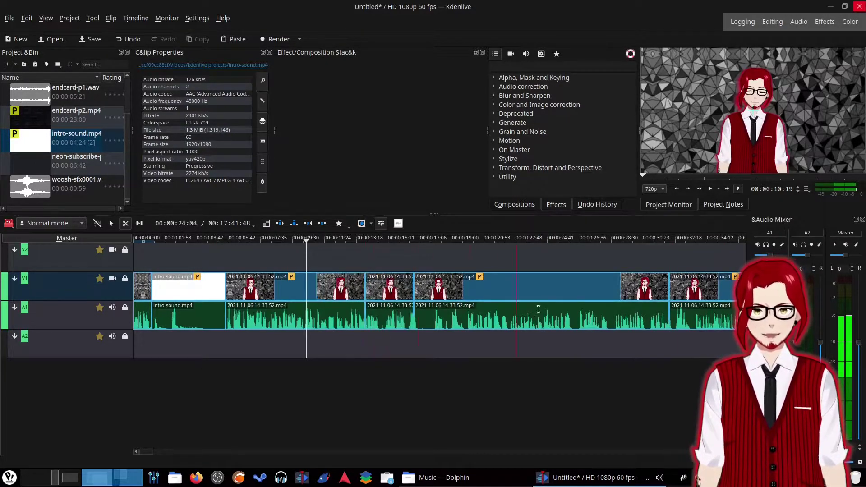
pyautogui.click(552, 298)
pyautogui.hotkey('ctrl', 'z')
pyautogui.hotkey('ctrl', 'z')
pyautogui.hotkey('ctrl', 'z')
pyautogui.hotkey('ctrl', 'z')
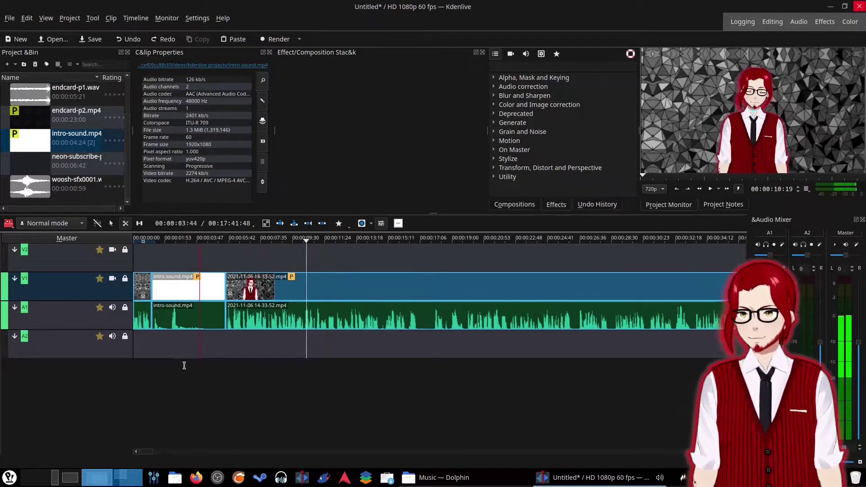
# Step: Insert a new audio track below A2
pyautogui.rightClick(64, 342)
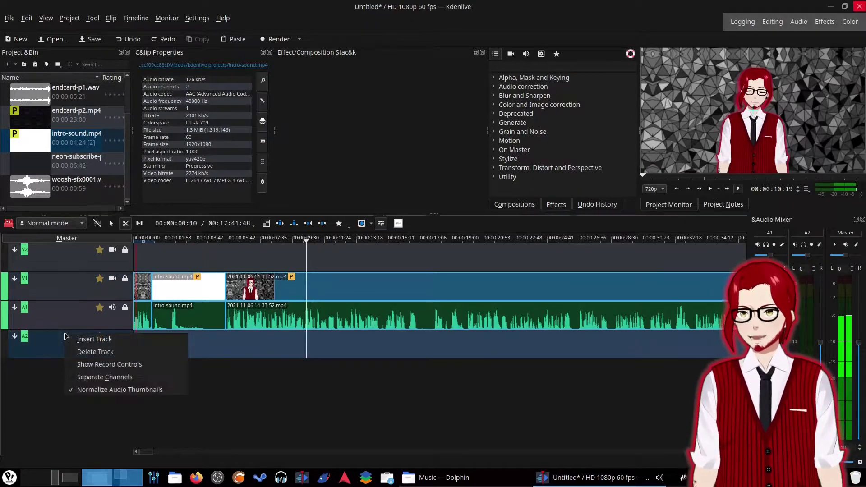
pyautogui.click(113, 344)
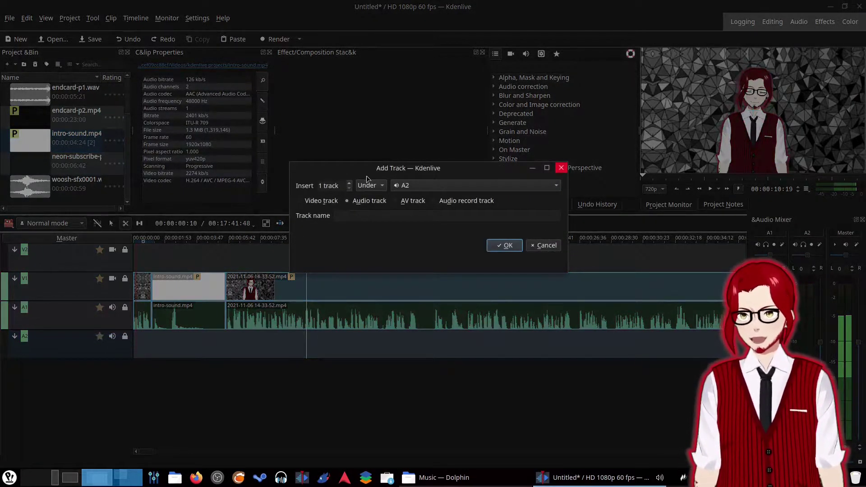
pyautogui.click(505, 245)
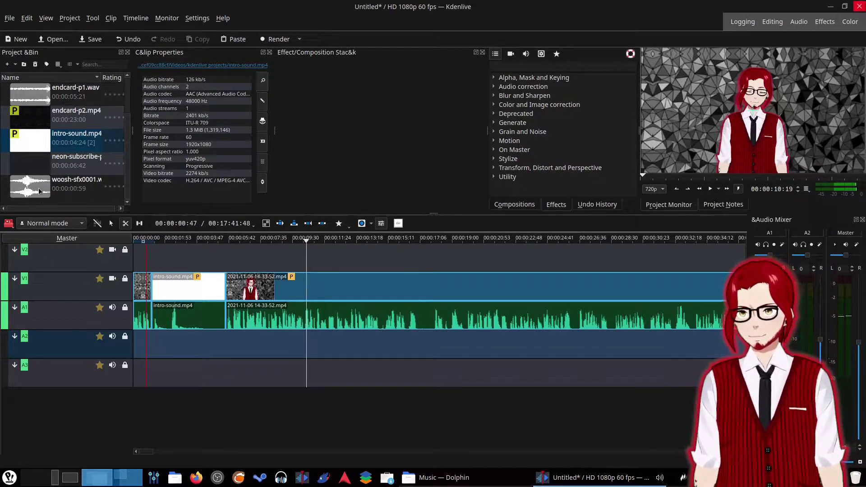
# Step: Place Blue Dream - Cheel - volumedwn.wav on the new track, starting where the recording begins
pyautogui.scroll(1, 24, 99)
pyautogui.moveTo(30, 117); pyautogui.dragTo(402, 373)
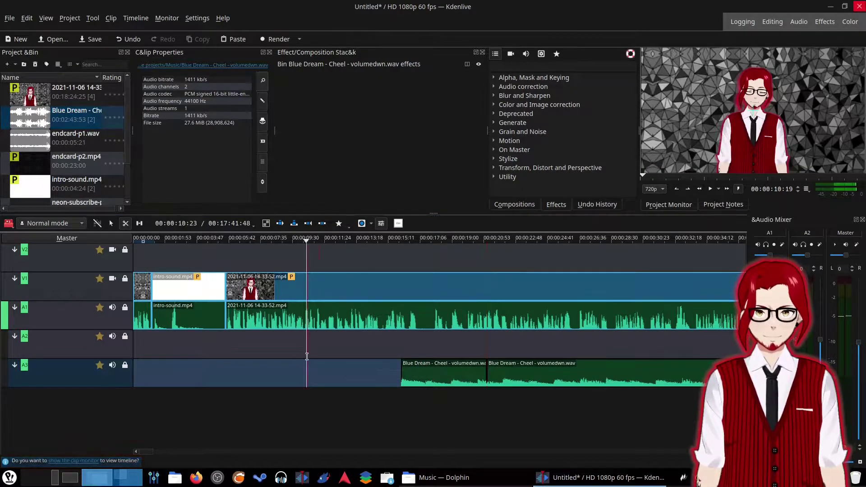
pyautogui.hotkey('ctrl', 'z')
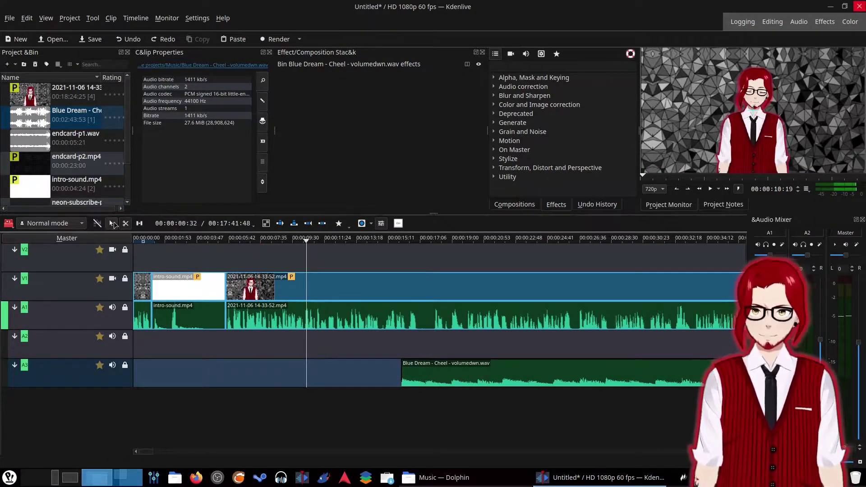
pyautogui.moveTo(608, 373); pyautogui.dragTo(454, 383)
pyautogui.click(225, 242)
pyautogui.moveTo(225, 242); pyautogui.dragTo(185, 261)
# Step: Play back from about 5 seconds to hear the music, then pause and jump to around 16 seconds
pyautogui.click(710, 192)
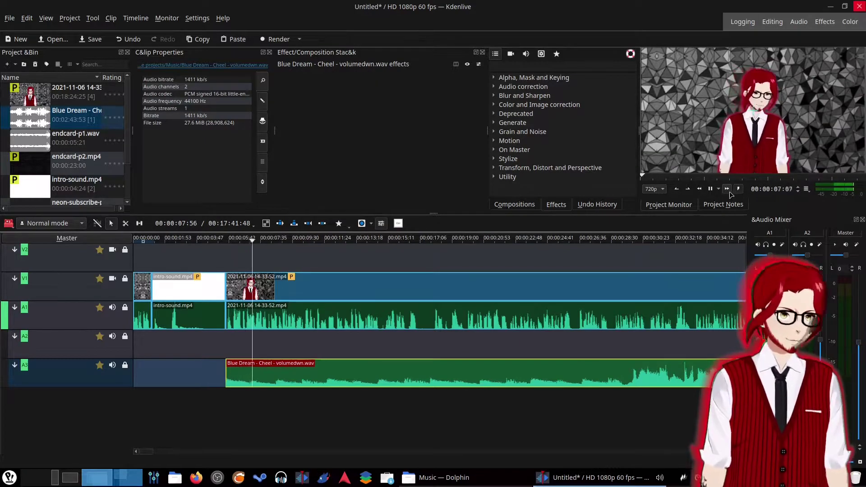
pyautogui.click(710, 192)
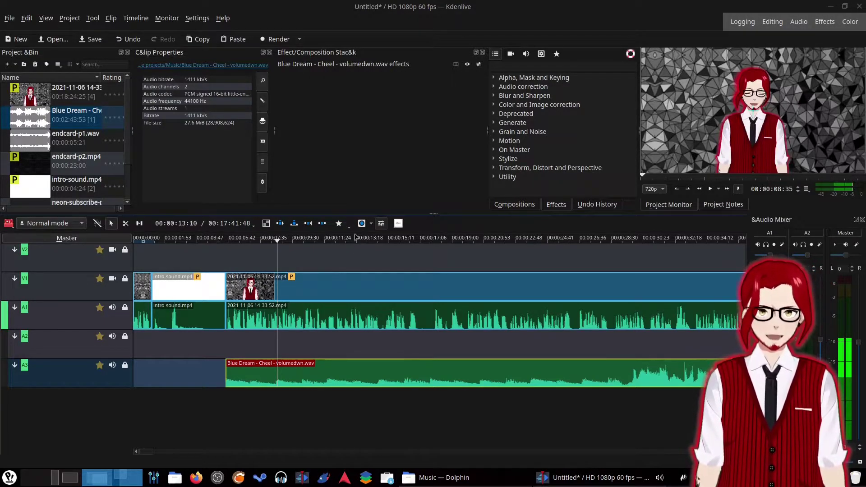
pyautogui.moveTo(356, 239); pyautogui.dragTo(406, 266)
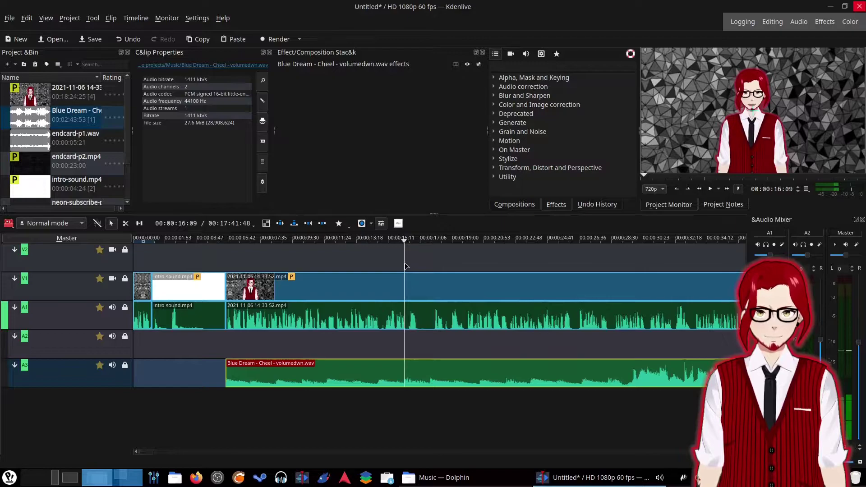
pyautogui.click(711, 189)
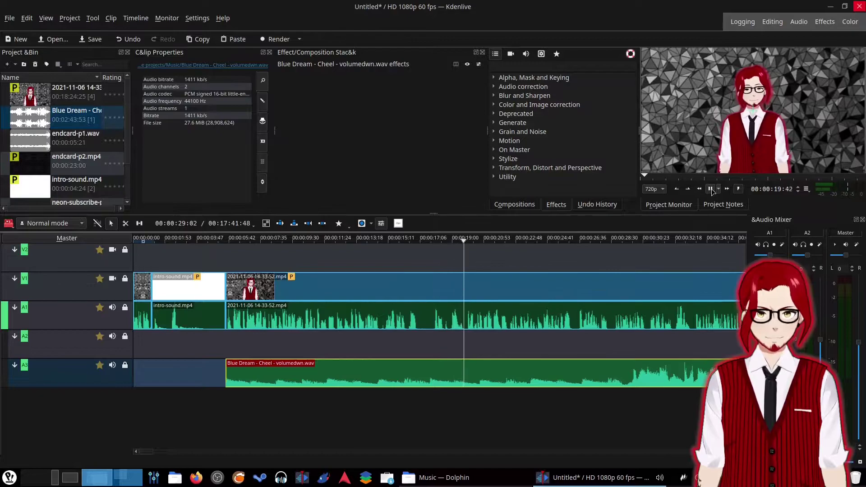
pyautogui.click(711, 189)
pyautogui.moveTo(410, 243); pyautogui.dragTo(419, 244)
pyautogui.rightClick(430, 291)
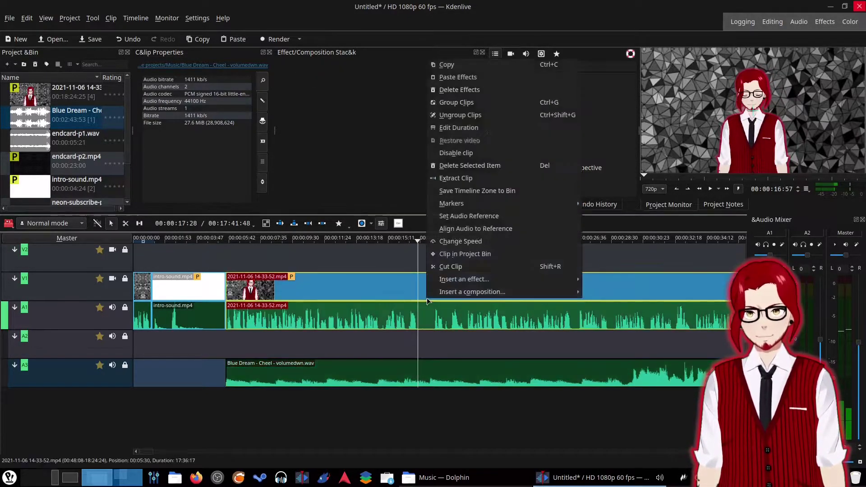
pyautogui.click(451, 263)
pyautogui.moveTo(419, 290); pyautogui.dragTo(441, 288)
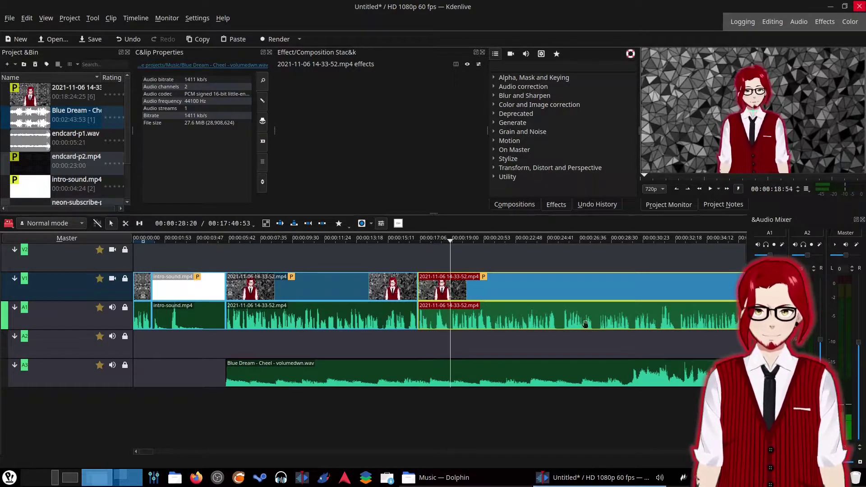
pyautogui.scroll(-3, 517, 318)
pyautogui.scroll(-2, 518, 318)
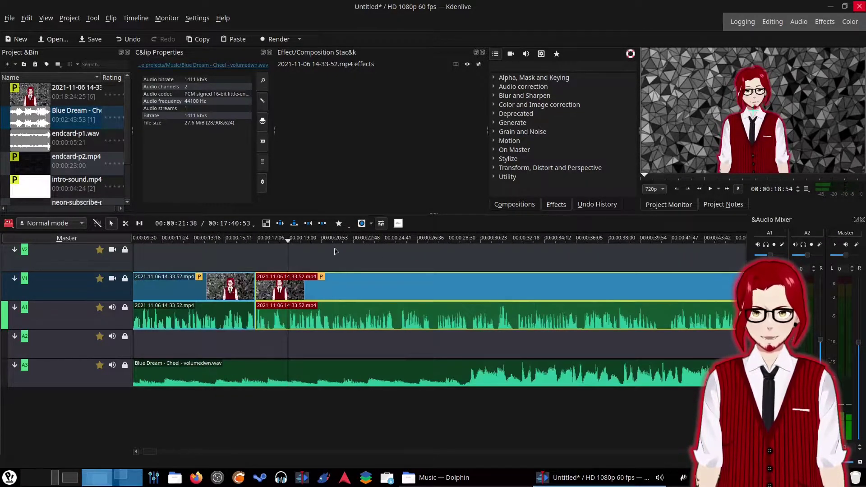
pyautogui.moveTo(335, 242); pyautogui.dragTo(389, 245)
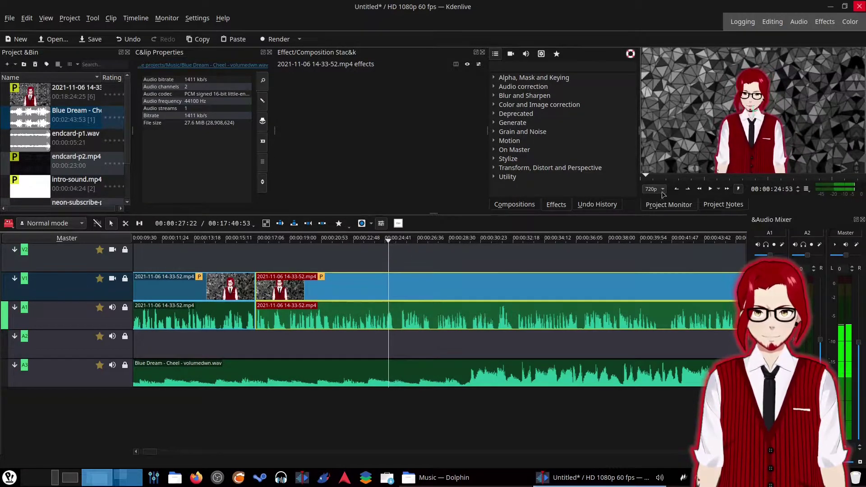
pyautogui.click(710, 189)
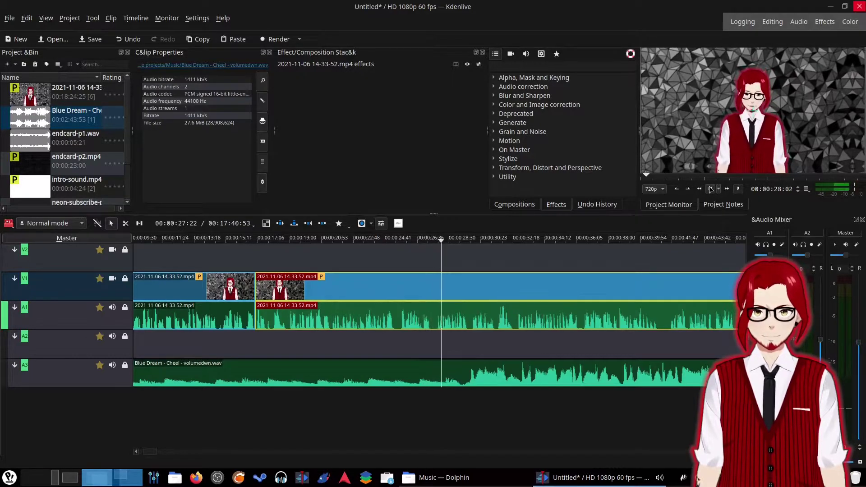
pyautogui.press('space')
pyautogui.moveTo(398, 244)
pyautogui.mouseDown()
pyautogui.moveTo(386, 245)
pyautogui.moveTo(395, 245)
pyautogui.mouseUp()
# Step: Cut the clip at the pause near 25 seconds, trim off the pause and slide the piece left
pyautogui.rightClick(414, 291)
pyautogui.click(421, 261)
pyautogui.moveTo(395, 287); pyautogui.dragTo(401, 288)
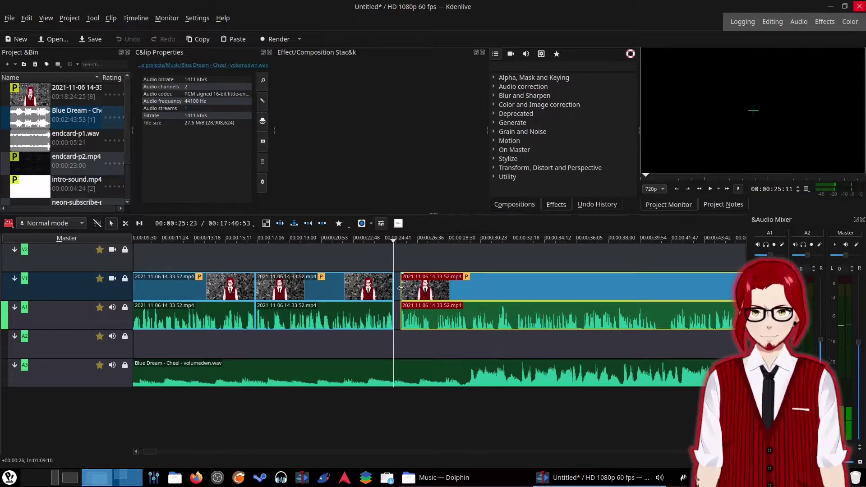
pyautogui.moveTo(401, 288); pyautogui.dragTo(394, 288)
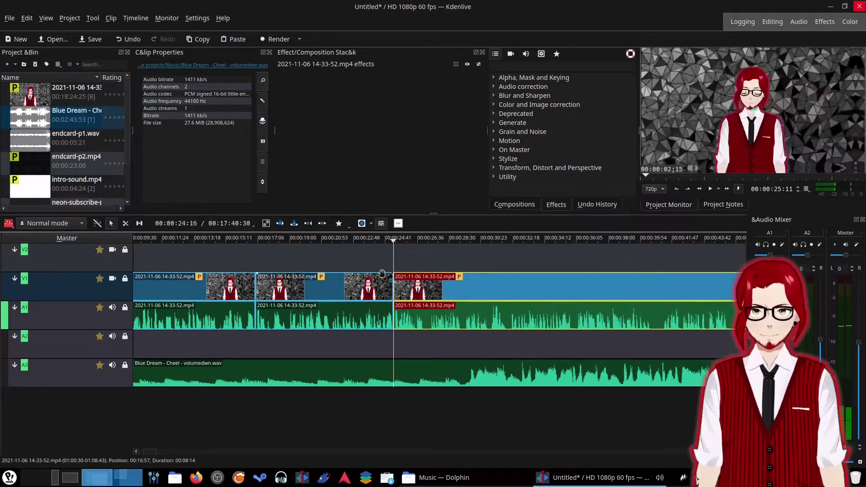
# Step: Cut the clip at the next pause and play back the new jump cuts
pyautogui.moveTo(417, 240); pyautogui.dragTo(424, 244)
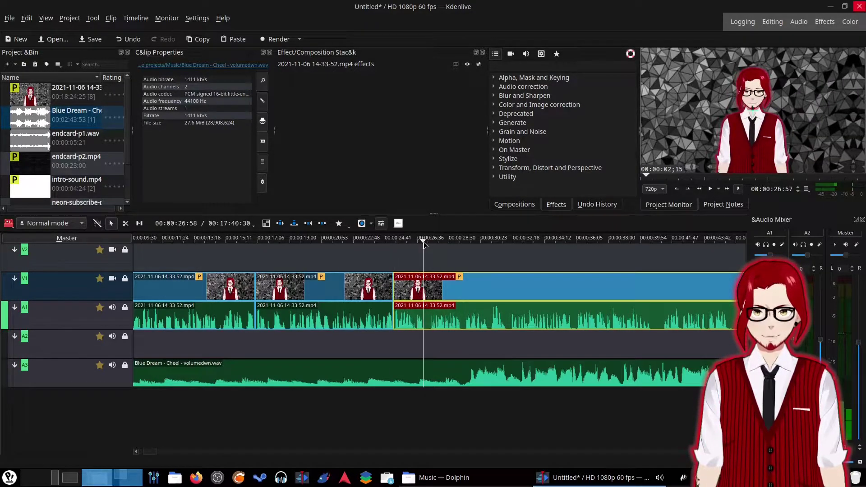
pyautogui.rightClick(448, 296)
pyautogui.click(473, 263)
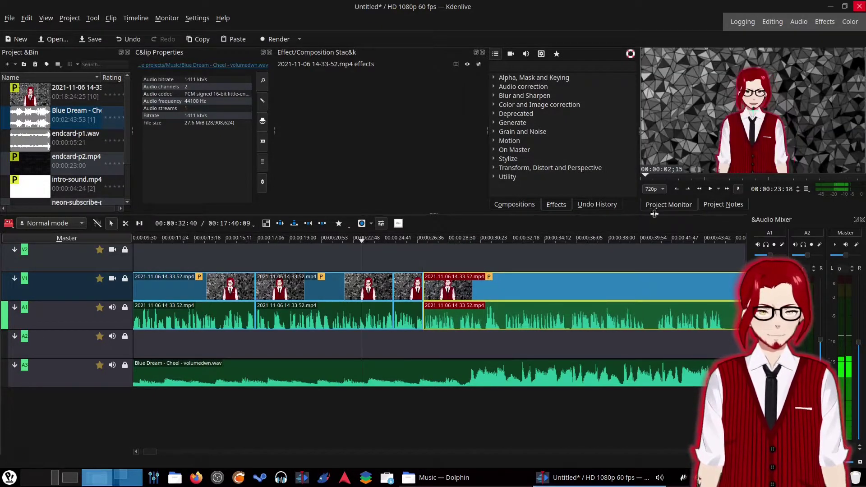
pyautogui.click(712, 191)
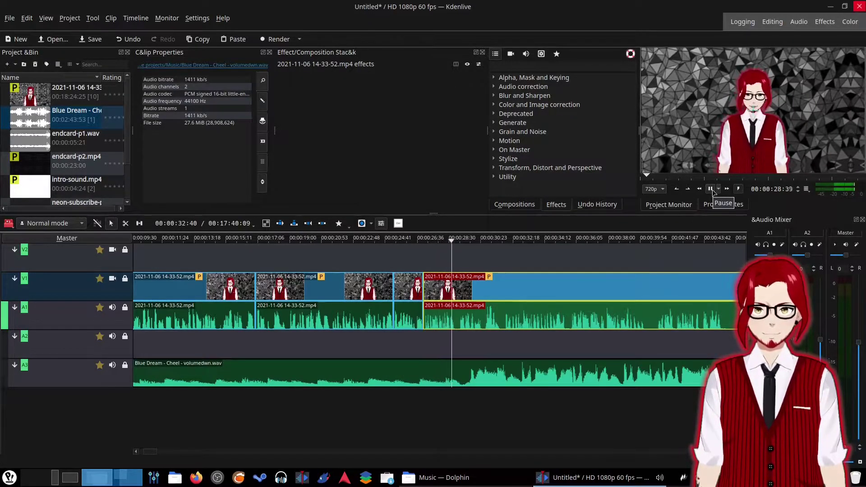
pyautogui.click(712, 189)
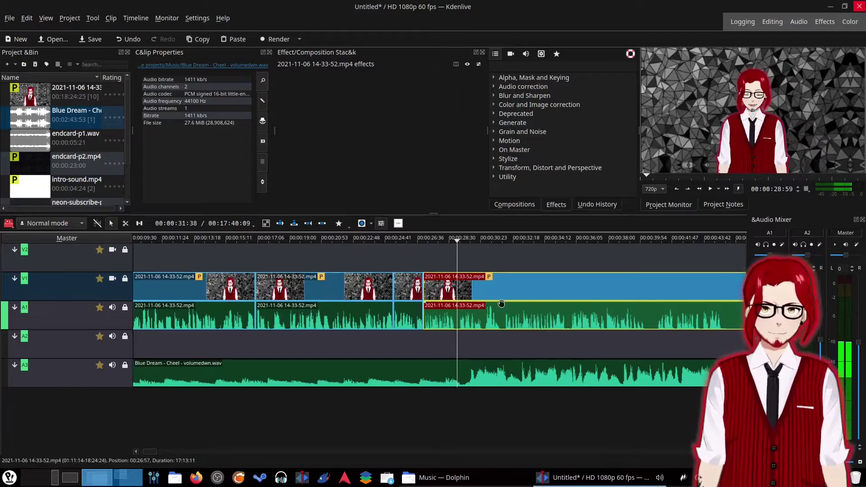
pyautogui.keyDown('ctrl'); pyautogui.scroll(5, 501, 303); pyautogui.keyUp('ctrl')
# Step: Cut the clip near 29 seconds and trim both adjoining edges to remove the pause
pyautogui.rightClick(468, 284)
pyautogui.click(513, 255)
pyautogui.moveTo(446, 288); pyautogui.dragTo(412, 288)
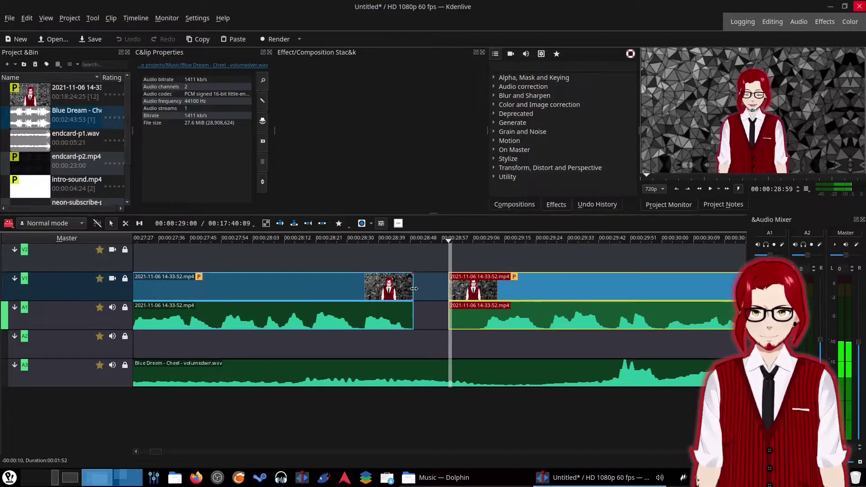
pyautogui.click(432, 290)
pyautogui.click(432, 293)
pyautogui.moveTo(446, 294)
pyautogui.mouseDown()
pyautogui.moveTo(479, 294)
pyautogui.moveTo(441, 288)
pyautogui.mouseUp()
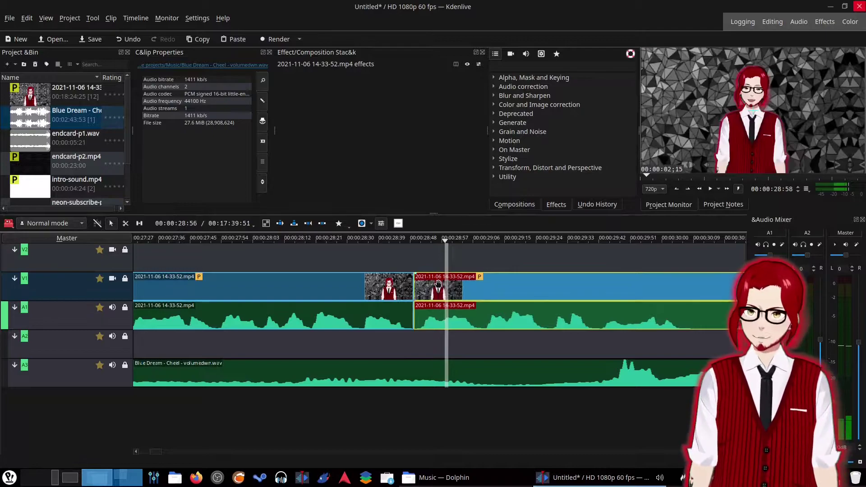
pyautogui.scroll(-5, 439, 283)
pyautogui.click(453, 246)
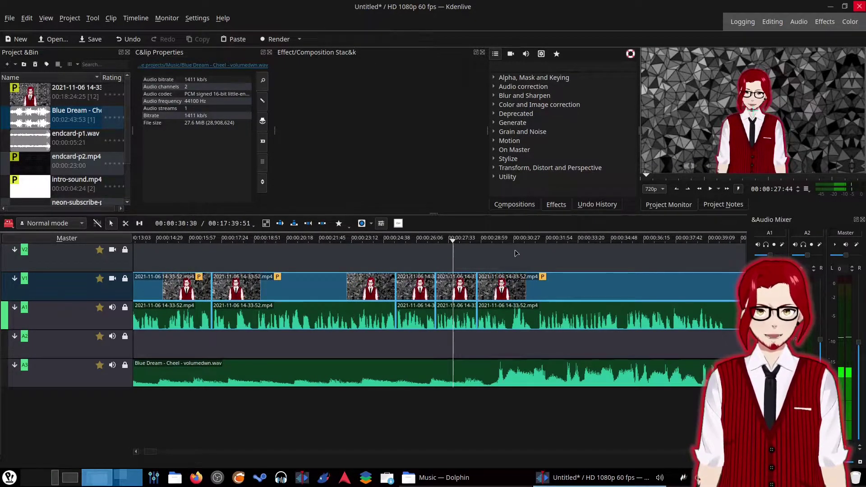
# Step: Review the recent cut around 28 seconds with forward and reverse playback
pyautogui.rightClick(548, 258)
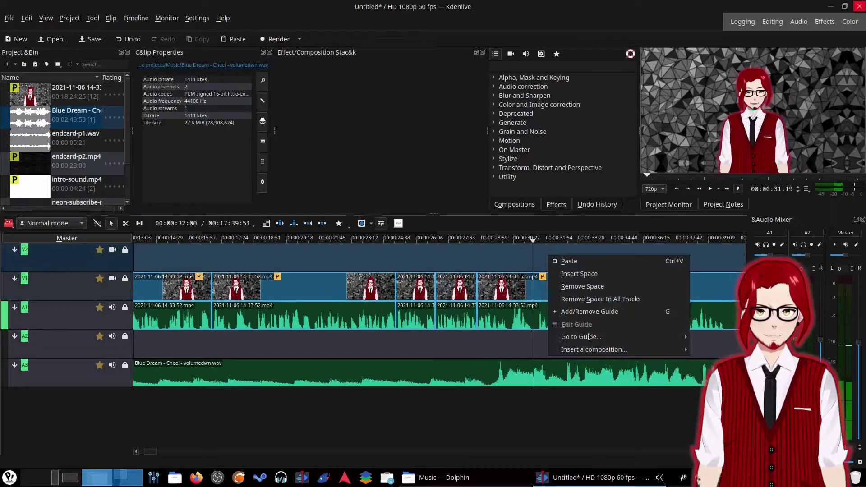
pyautogui.click(532, 288)
pyautogui.rightClick(532, 288)
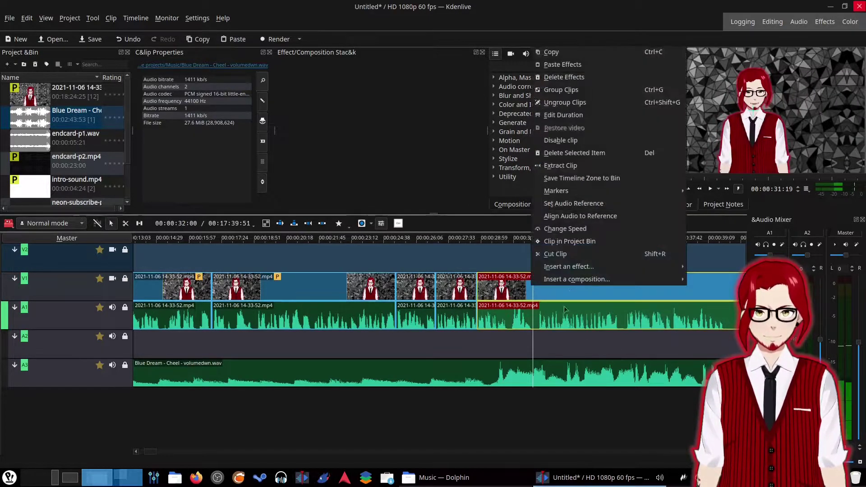
pyautogui.click(446, 225)
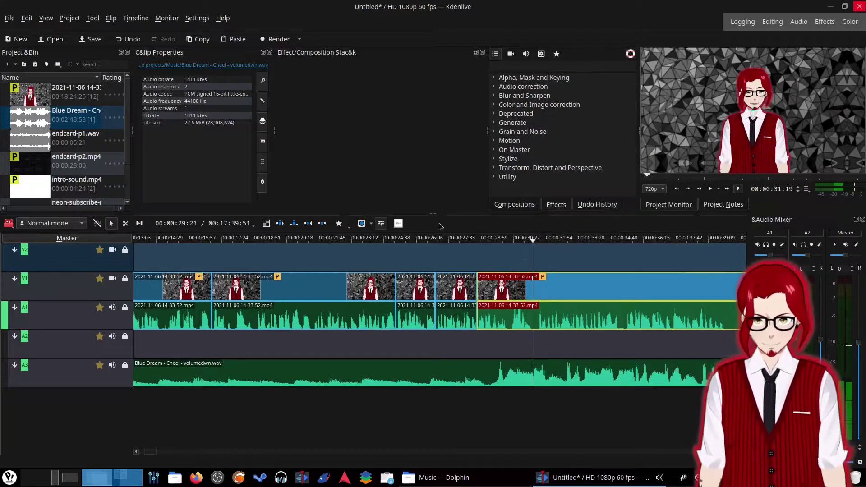
pyautogui.click(461, 240)
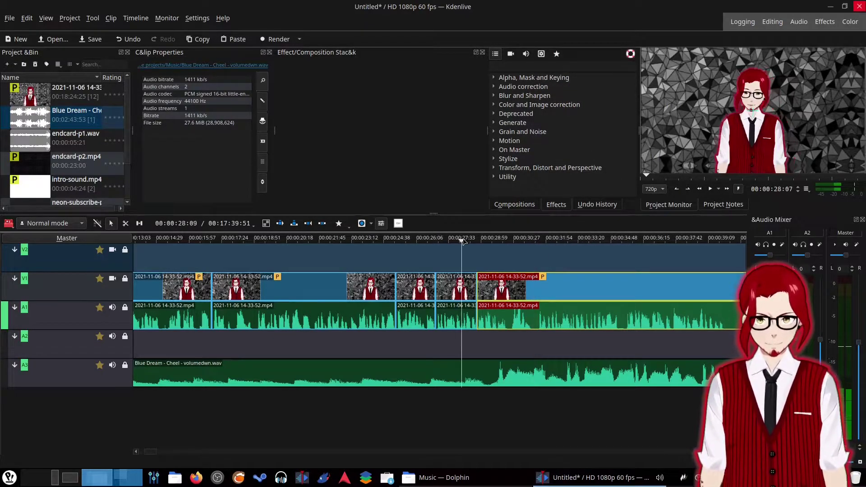
pyautogui.click(708, 189)
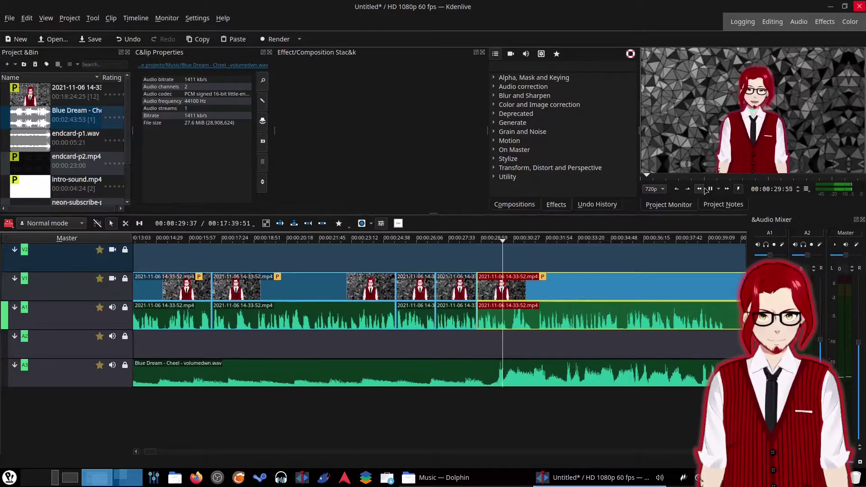
pyautogui.click(699, 189)
pyautogui.press('space')
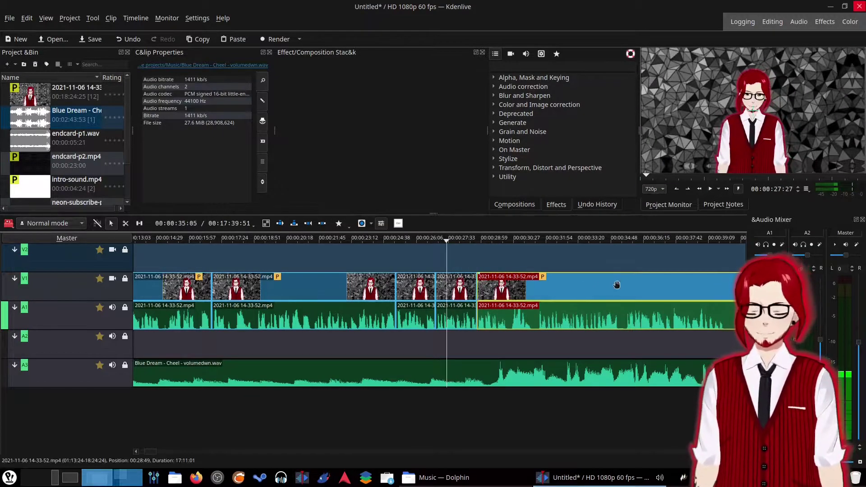
# Step: Undo the last piece's move and the cut near 29 seconds, then replay the restored section
pyautogui.hotkey('ctrl', 'z')
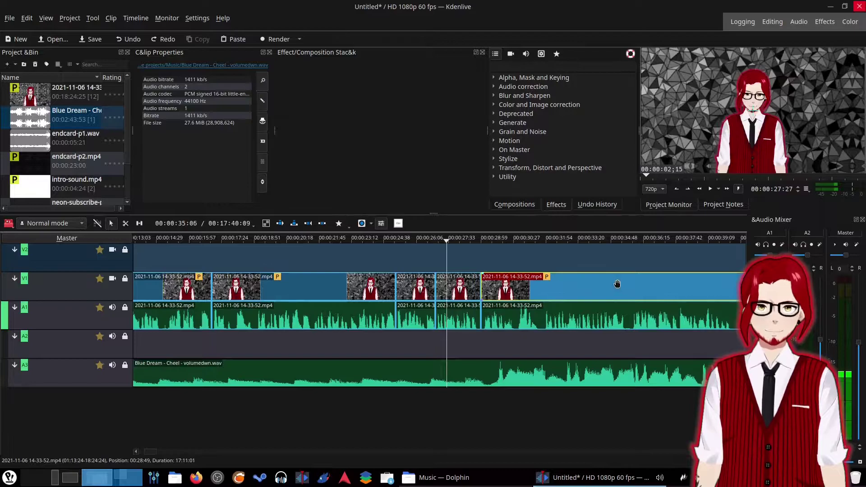
pyautogui.hotkey('ctrl', 'z')
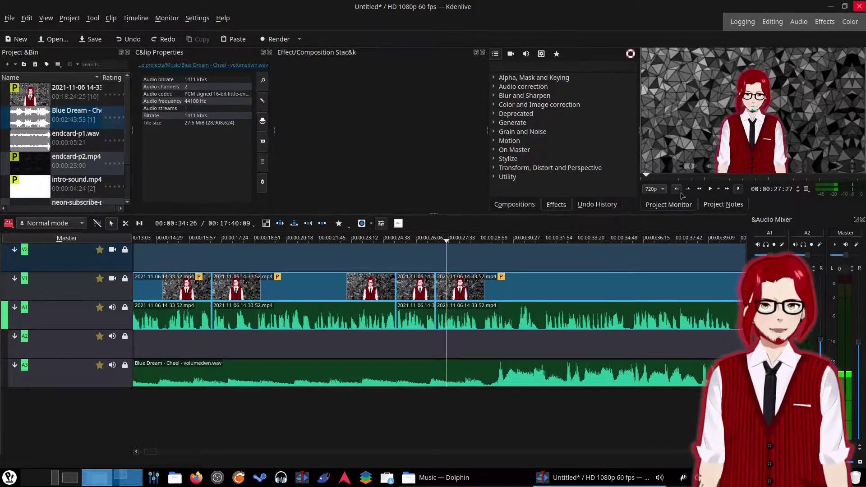
pyautogui.click(710, 190)
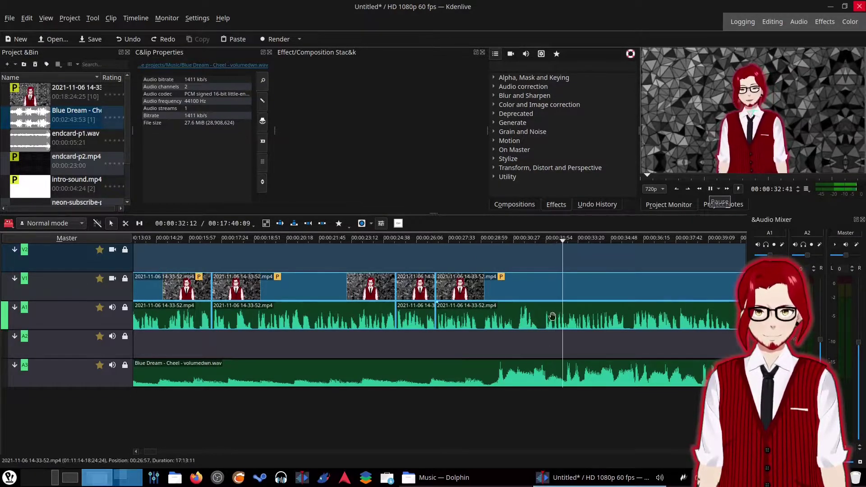
pyautogui.scroll(-5, 561, 272)
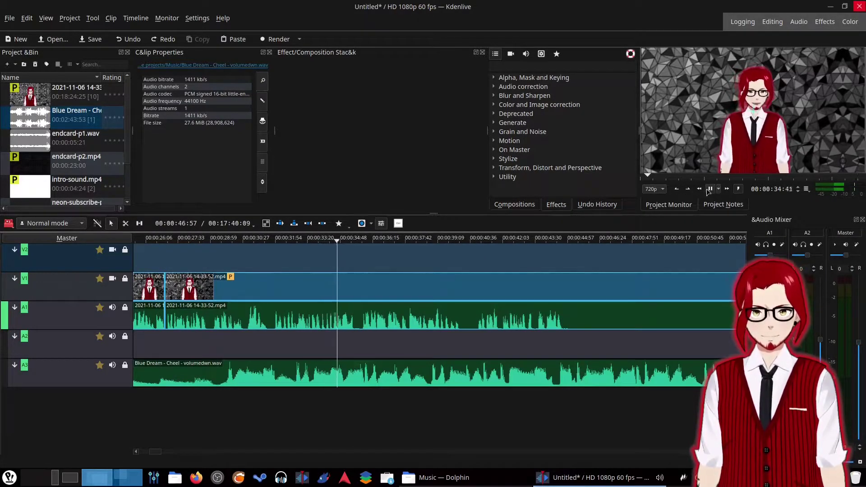
pyautogui.press('space')
pyautogui.click(266, 242)
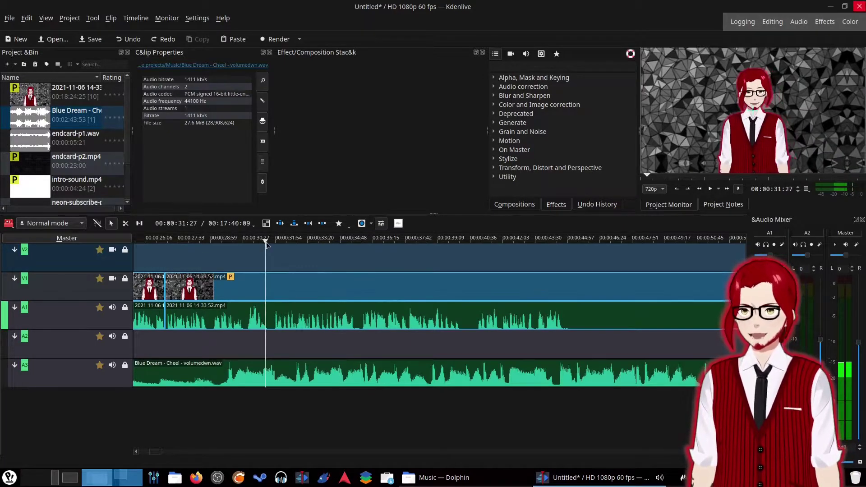
# Step: Cut the clip near 31 seconds and move the later piece 17 frames earlier
pyautogui.rightClick(307, 289)
pyautogui.click(335, 269)
pyautogui.scroll(3, 331, 305)
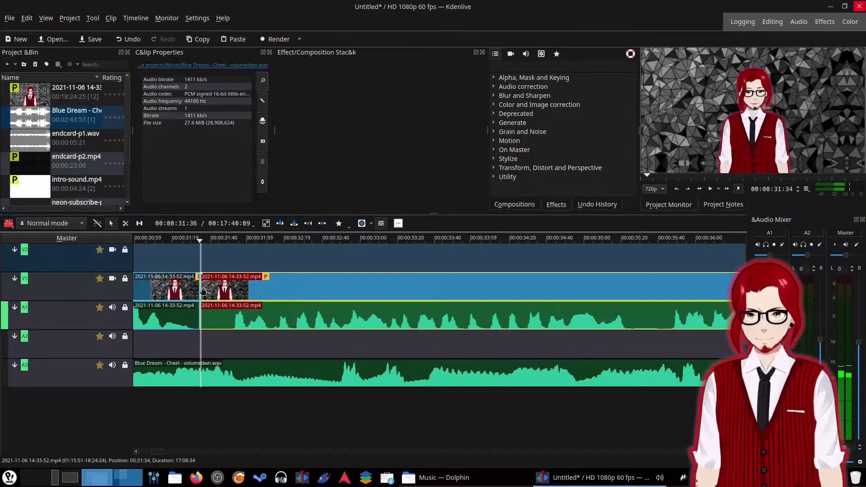
pyautogui.moveTo(203, 291); pyautogui.dragTo(163, 288)
pyautogui.scroll(-4, 235, 288)
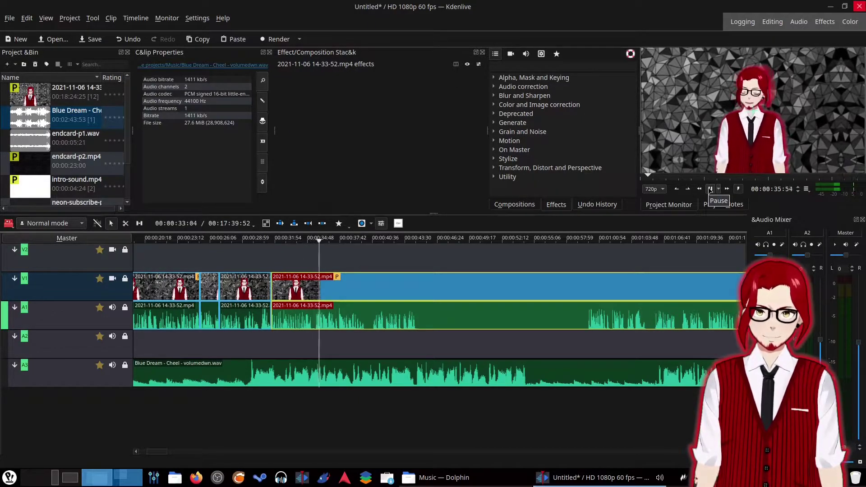
# Step: Review playback from about 38 seconds, then split the clip at two points near 40 seconds
pyautogui.click(710, 190)
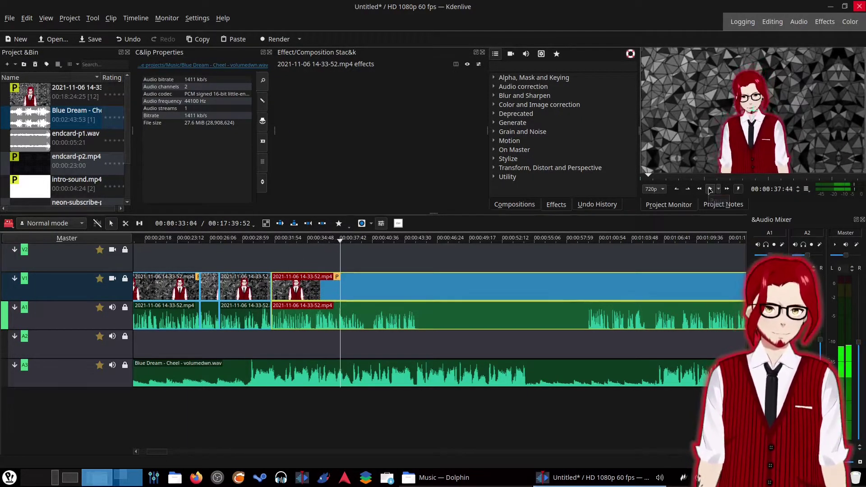
pyautogui.click(348, 243)
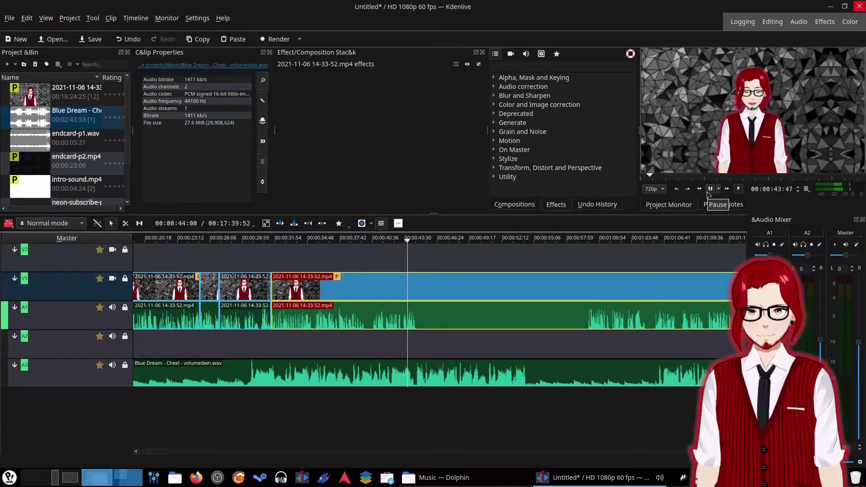
pyautogui.click(709, 190)
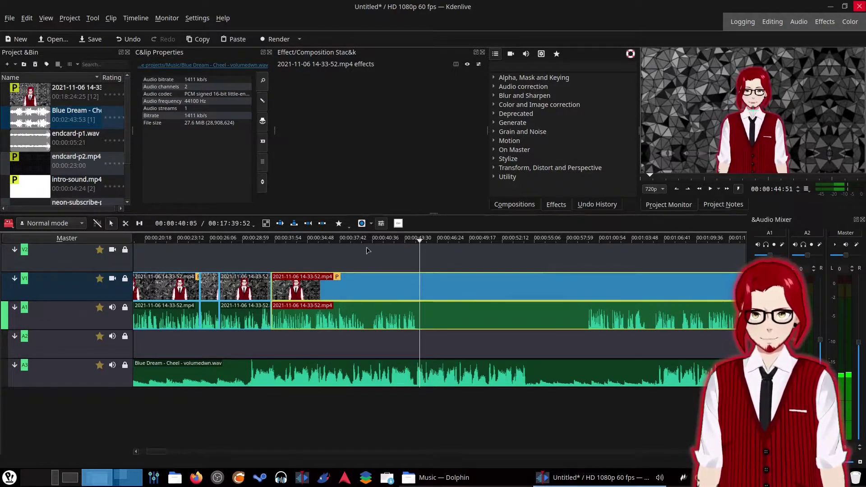
pyautogui.rightClick(496, 289)
pyautogui.click(514, 258)
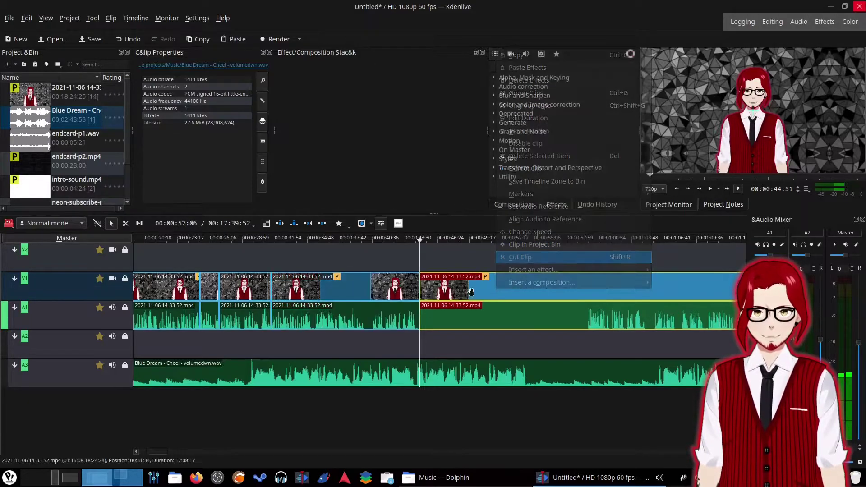
pyautogui.click(366, 246)
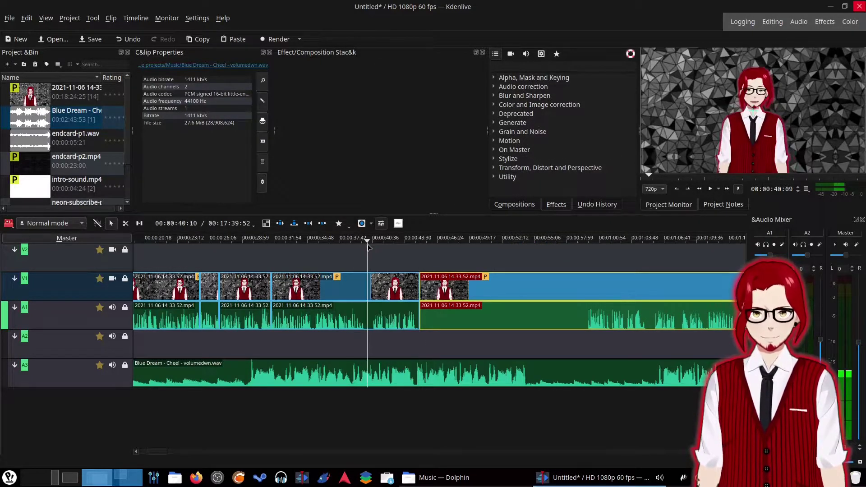
pyautogui.rightClick(368, 287)
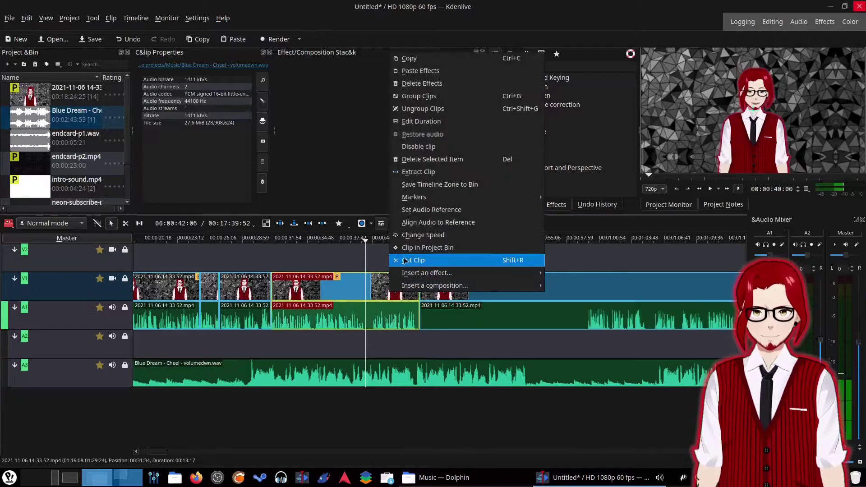
pyautogui.click(376, 257)
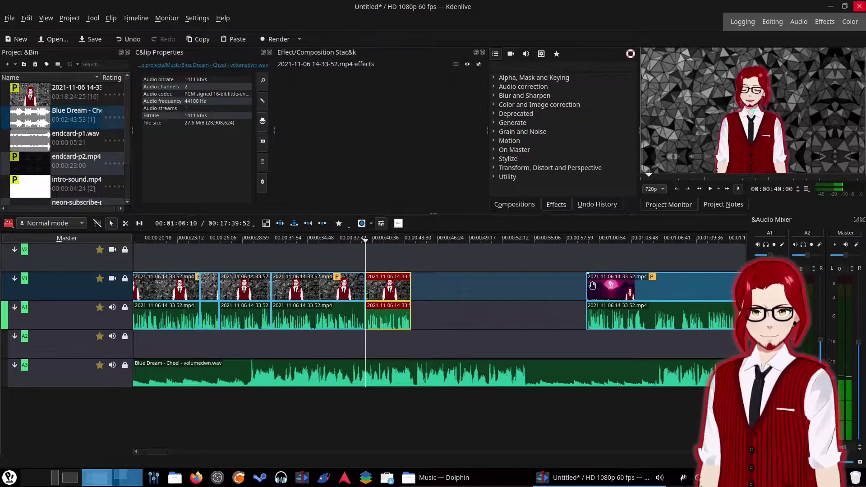
# Step: Snap the recording clip against the previous piece and scrub past 3:45 to where speech resumes
pyautogui.moveTo(592, 285); pyautogui.dragTo(419, 271)
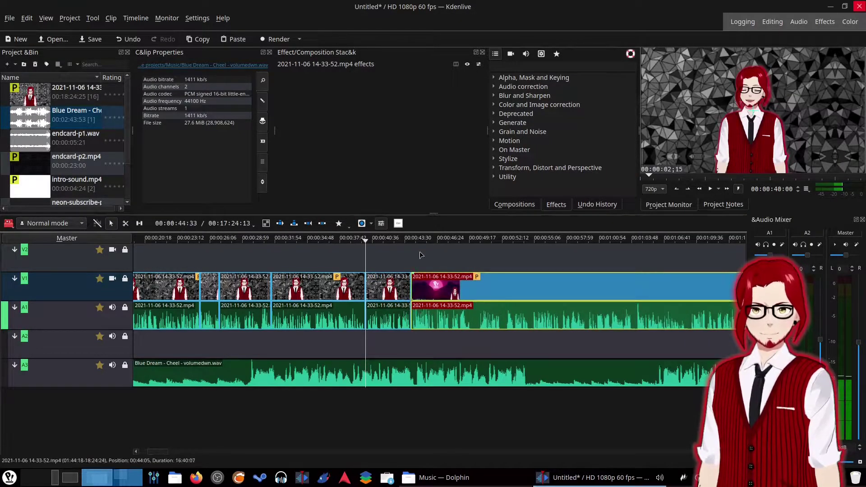
pyautogui.click(410, 238)
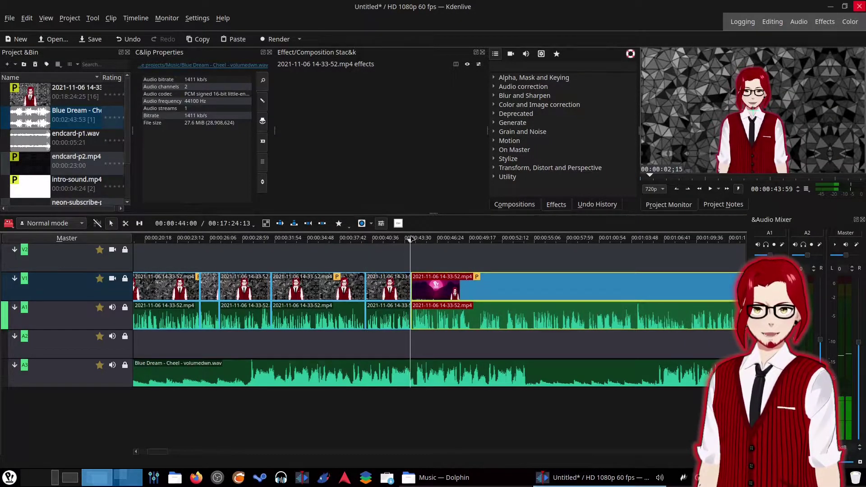
pyautogui.click(712, 189)
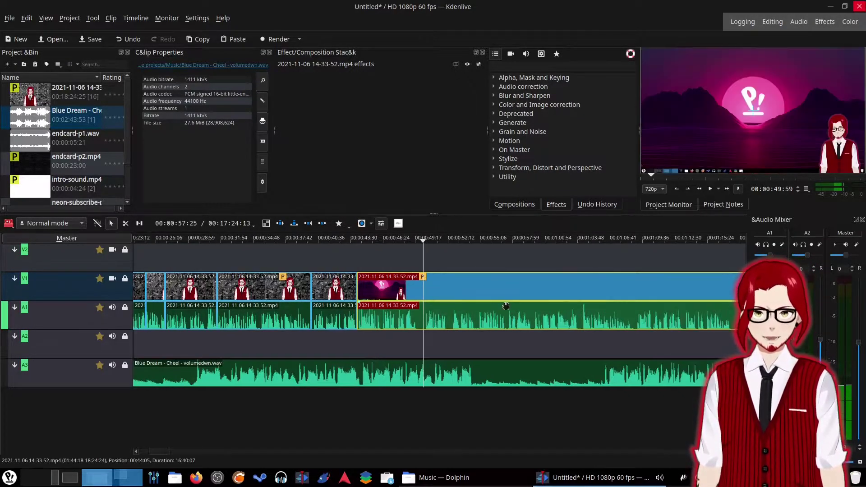
pyautogui.scroll(-10, 506, 304)
pyautogui.scroll(-8, 506, 304)
pyautogui.scroll(-6, 477, 302)
pyautogui.click(331, 240)
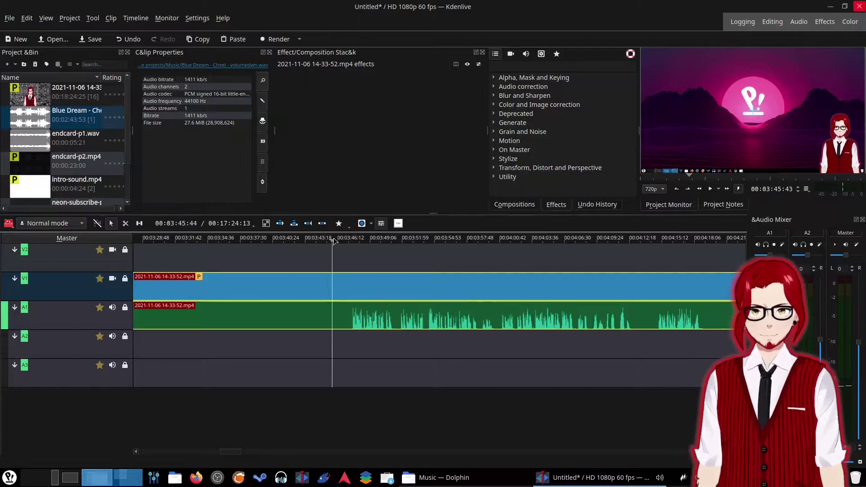
pyautogui.moveTo(334, 242); pyautogui.dragTo(344, 243)
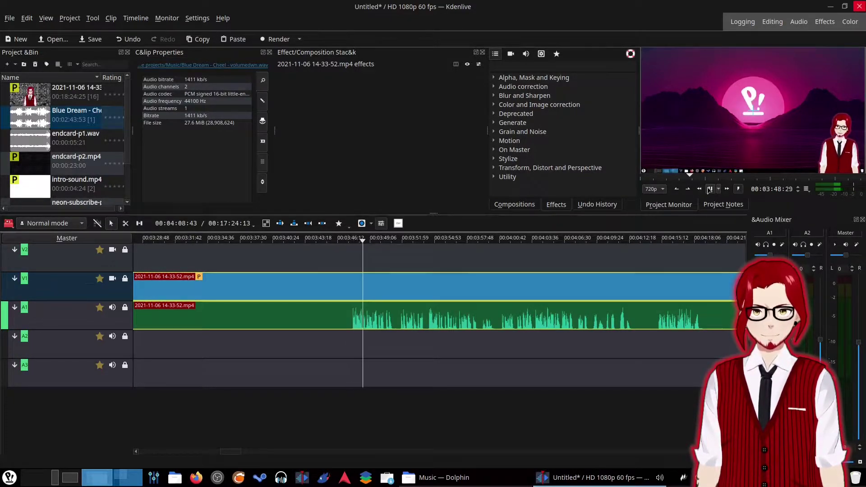
pyautogui.moveTo(338, 241); pyautogui.dragTo(353, 242)
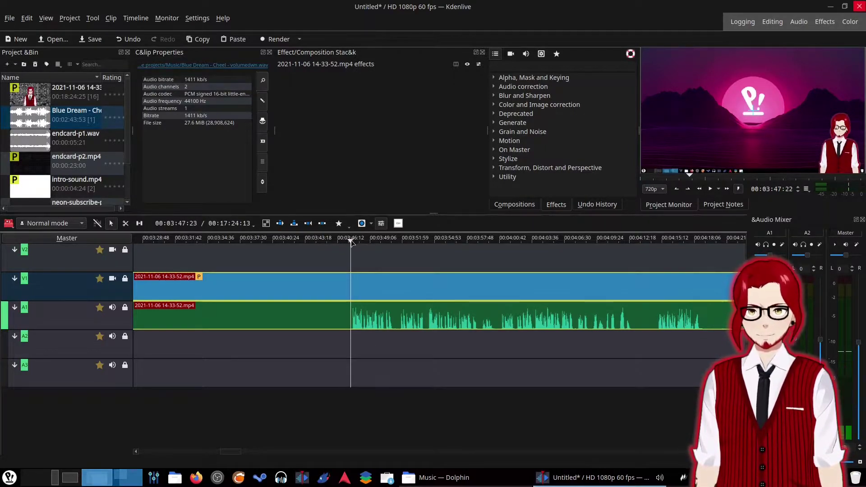
# Step: Cut there, delete the silent left part, and slide the remaining clip left to close the gap
pyautogui.rightClick(378, 293)
pyautogui.click(406, 257)
pyautogui.press('Delete')
pyautogui.scroll(-3, 477, 321)
pyautogui.moveTo(477, 321); pyautogui.dragTo(164, 303)
pyautogui.click(173, 239)
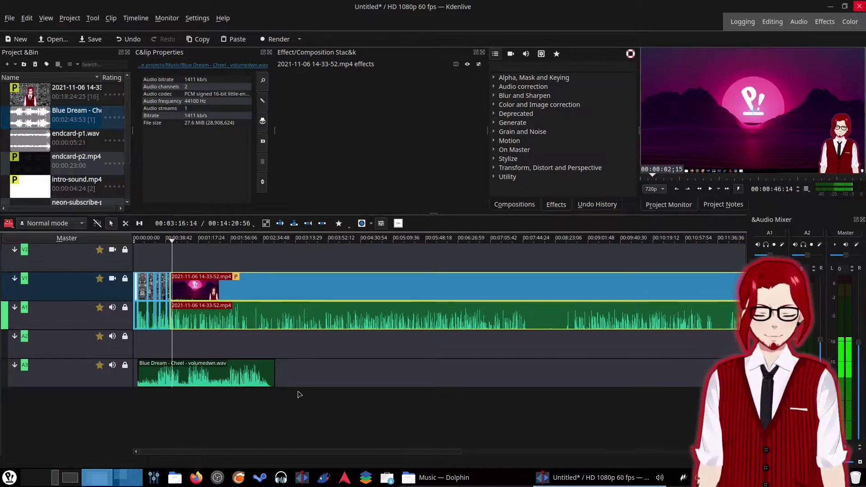
pyautogui.scroll(3, 282, 356)
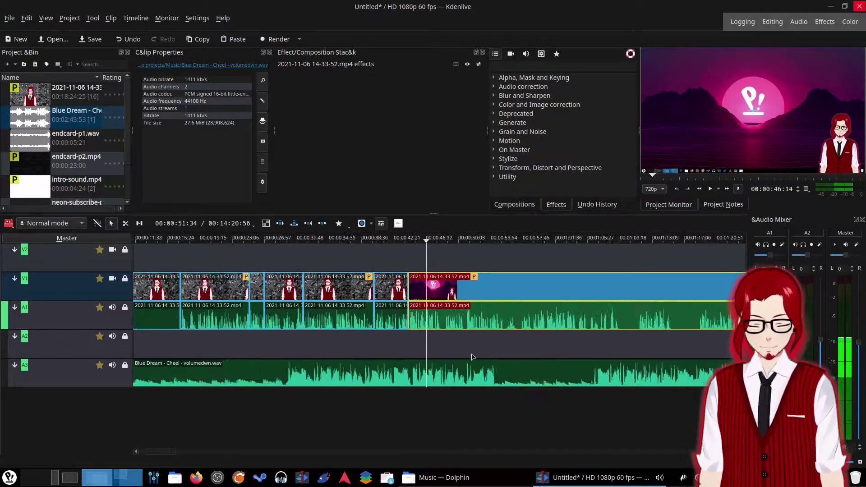
# Step: Trim the clip's end at 00:43:56 and play back the tightened jump cut
pyautogui.scroll(-5, 472, 357)
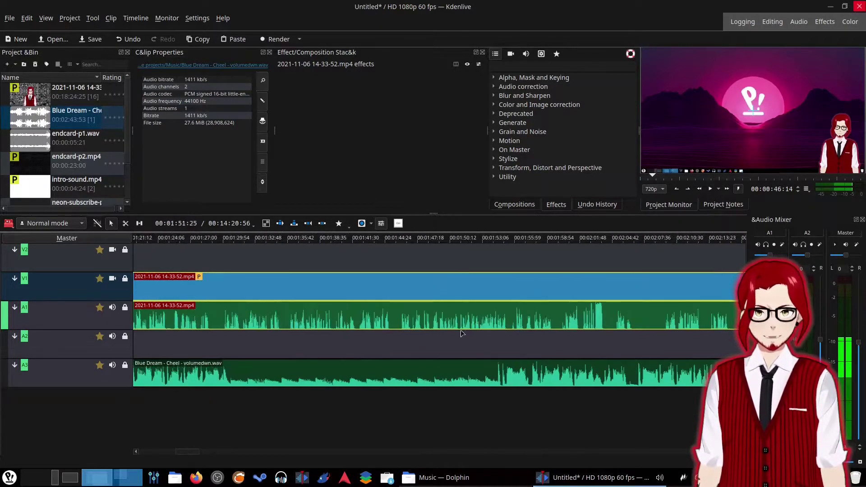
pyautogui.scroll(2, 461, 333)
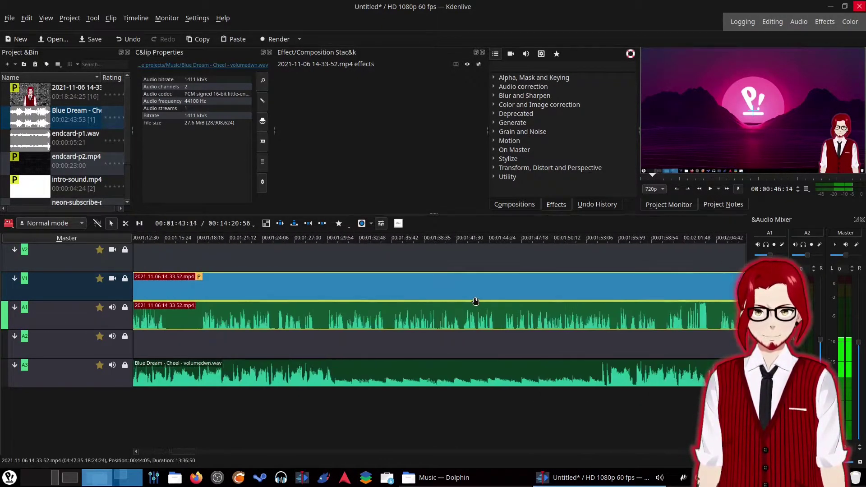
pyautogui.scroll(10, 475, 302)
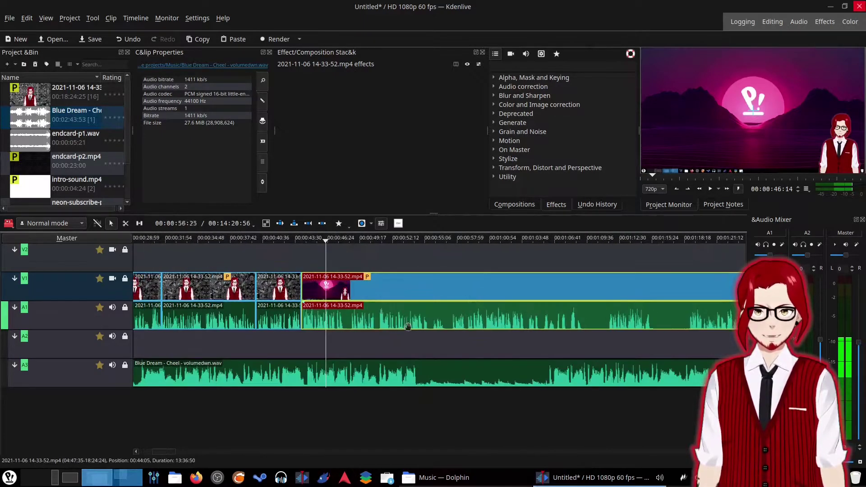
pyautogui.scroll(-10, 399, 327)
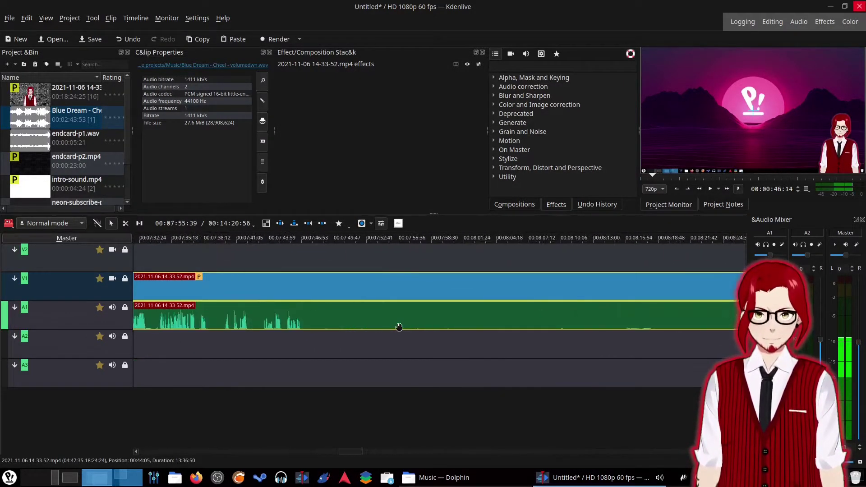
pyautogui.scroll(-8, 399, 326)
pyautogui.scroll(3, 402, 325)
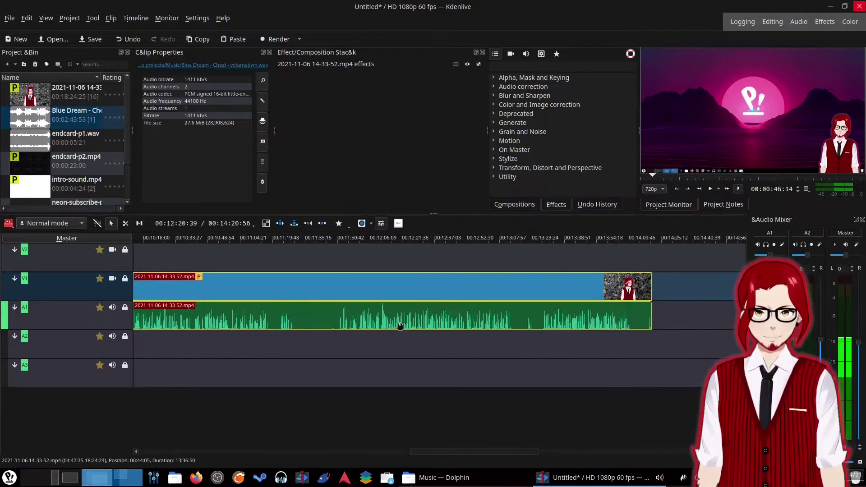
pyautogui.scroll(-5, 402, 325)
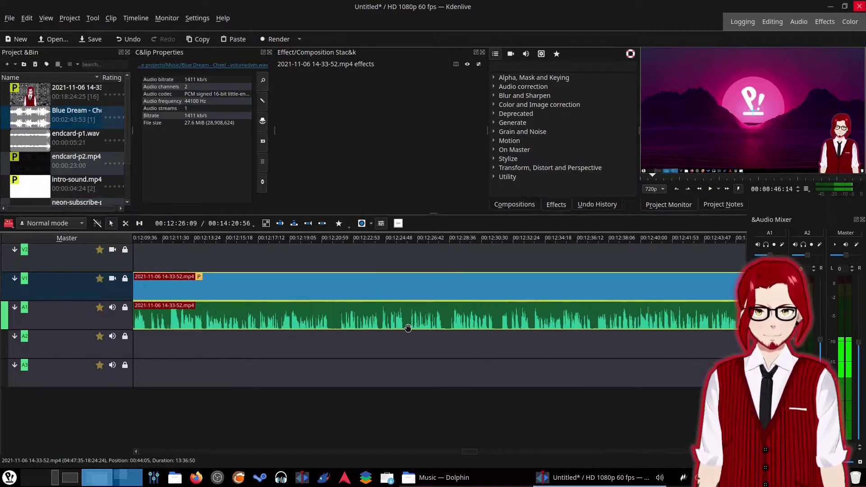
pyautogui.scroll(5, 411, 322)
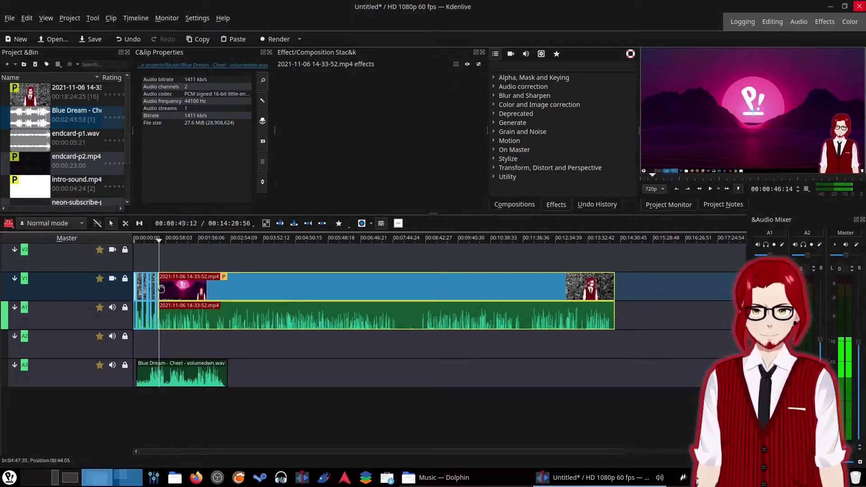
pyautogui.scroll(8, 157, 288)
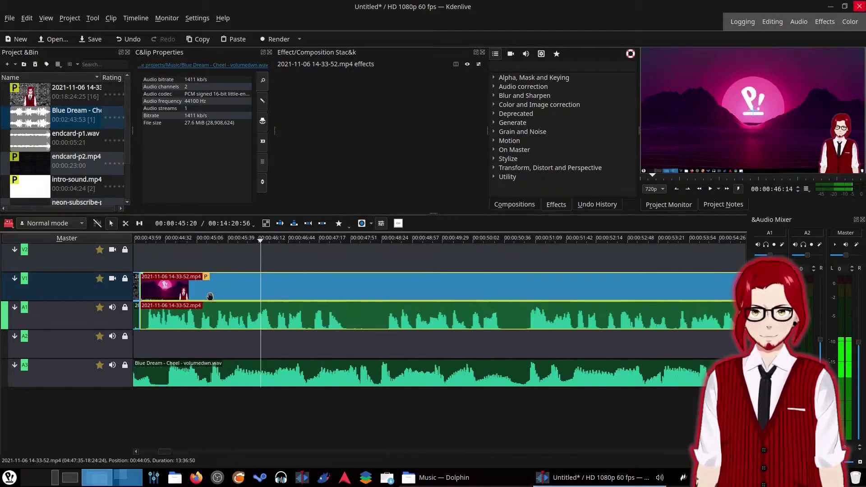
pyautogui.scroll(3, 694, 327)
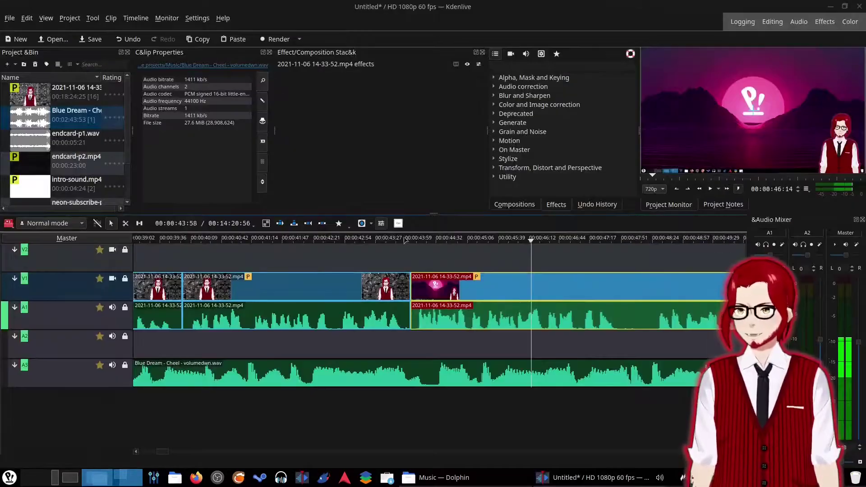
pyautogui.click(404, 238)
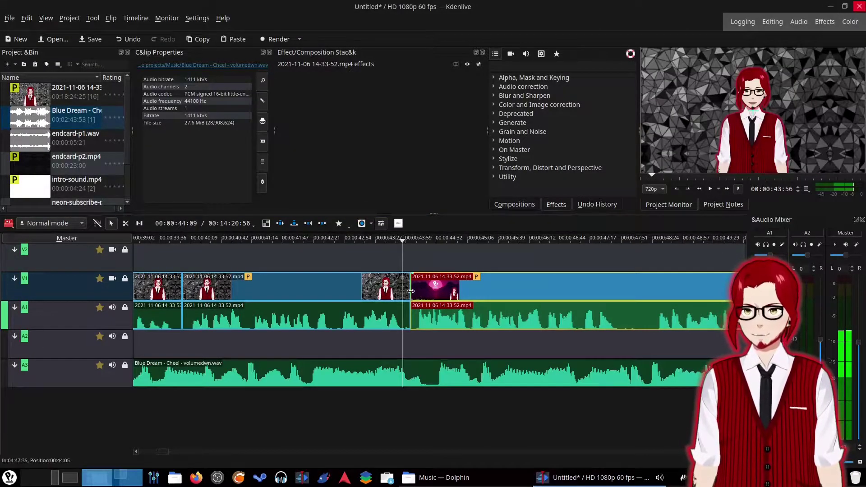
pyautogui.moveTo(412, 291); pyautogui.dragTo(411, 291)
pyautogui.scroll(-3, 411, 291)
pyautogui.click(710, 189)
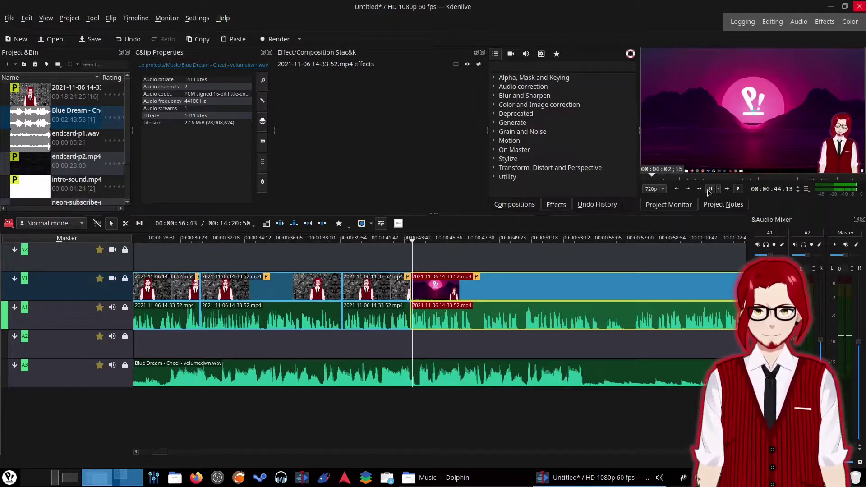
# Step: Trim the long recording's start, extend the preceding clip, move the recording onto V2/A2, and preview
pyautogui.press('space')
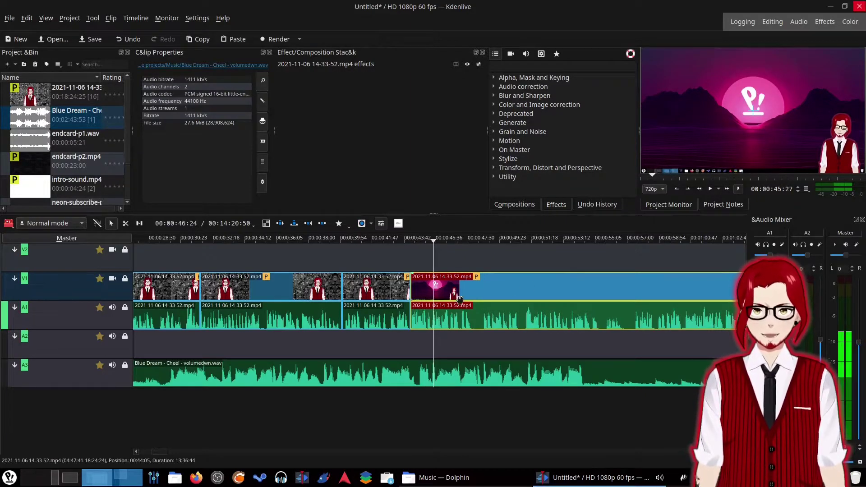
pyautogui.moveTo(411, 289); pyautogui.dragTo(484, 288)
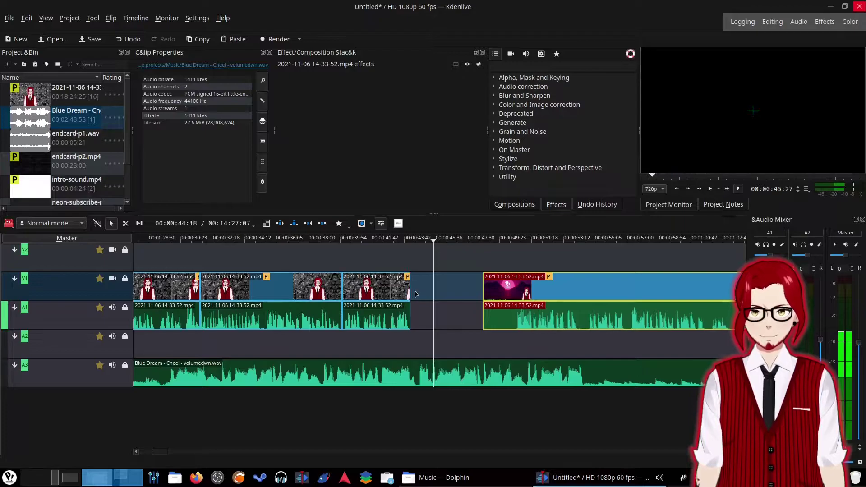
pyautogui.moveTo(419, 294); pyautogui.dragTo(432, 292)
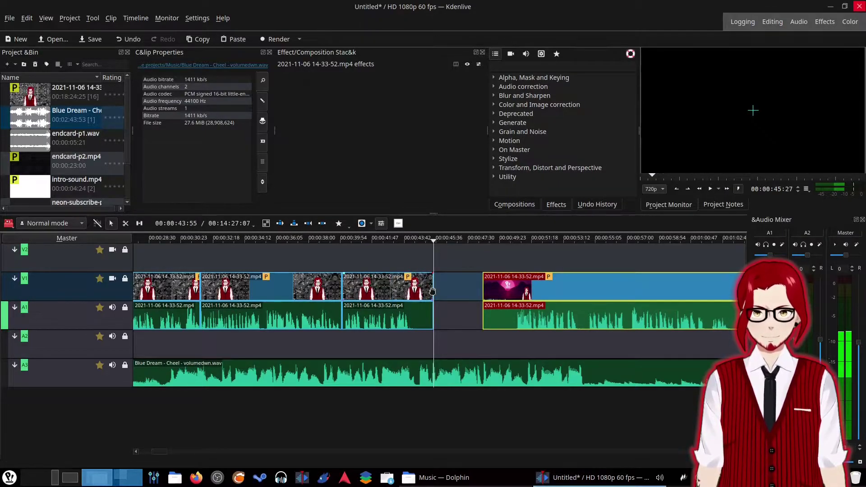
pyautogui.click(355, 241)
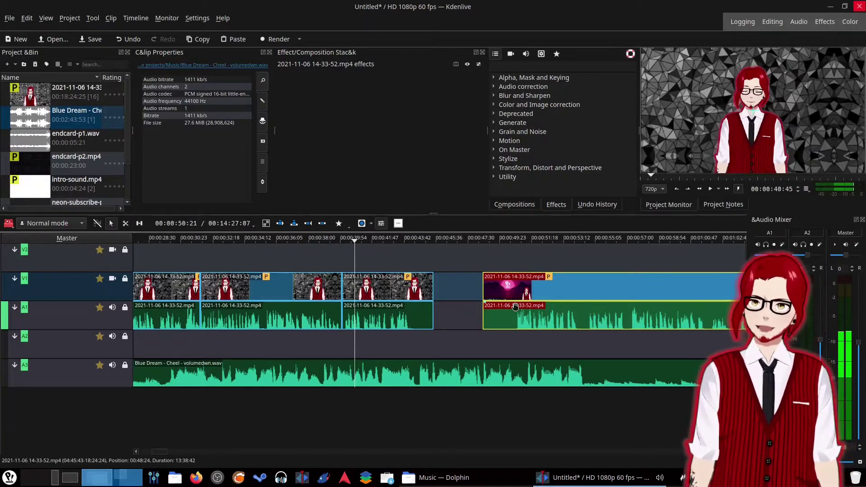
pyautogui.moveTo(511, 297); pyautogui.dragTo(527, 261)
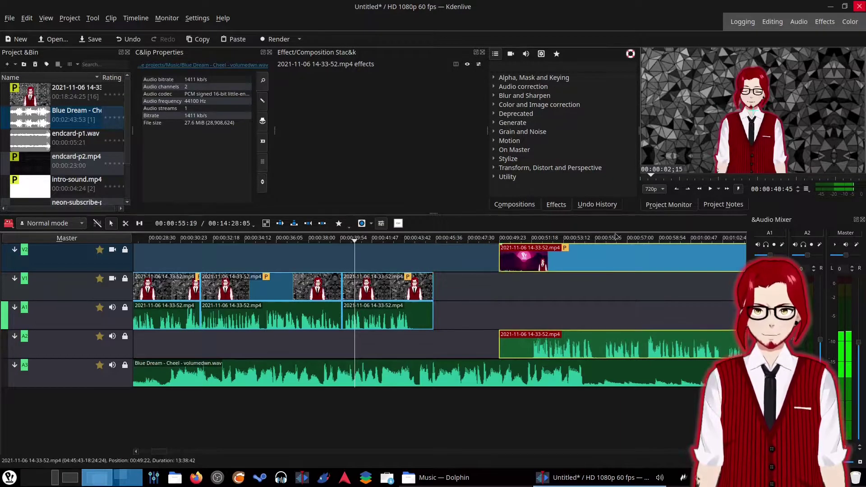
pyautogui.click(711, 189)
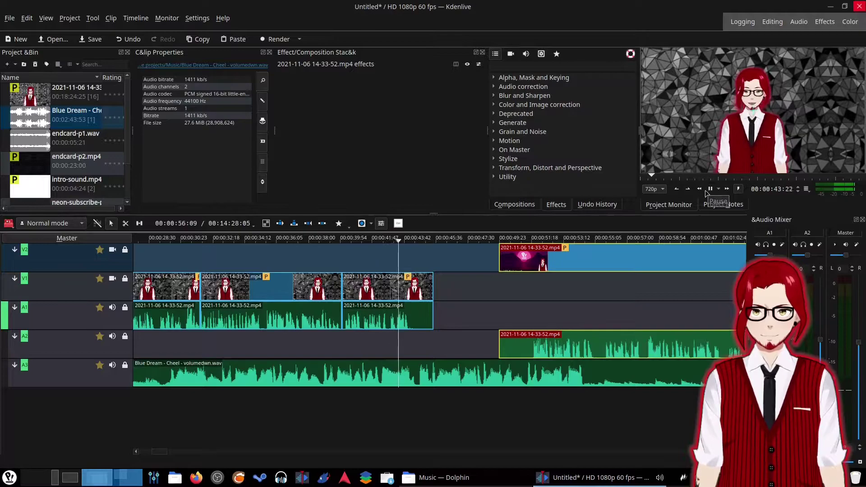
pyautogui.click(705, 190)
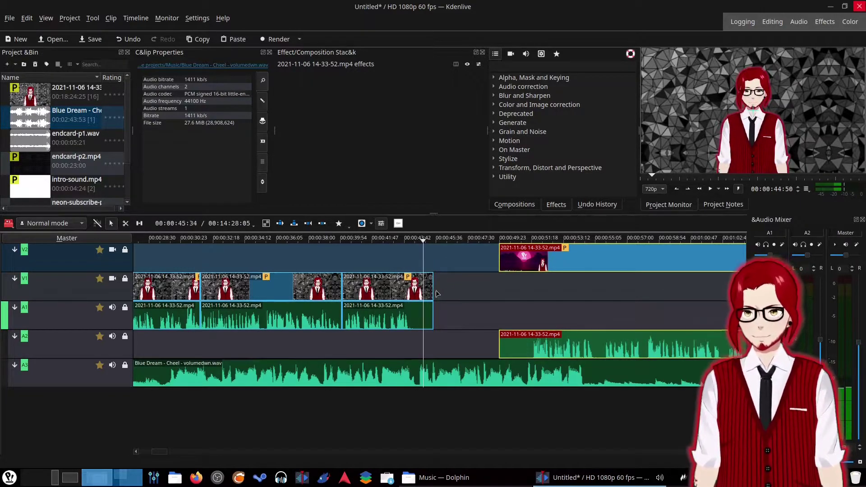
# Step: Move the Wipe composition to V2, shorten it to 30 frames, and align the V2 clip with it
pyautogui.moveTo(430, 289); pyautogui.dragTo(424, 290)
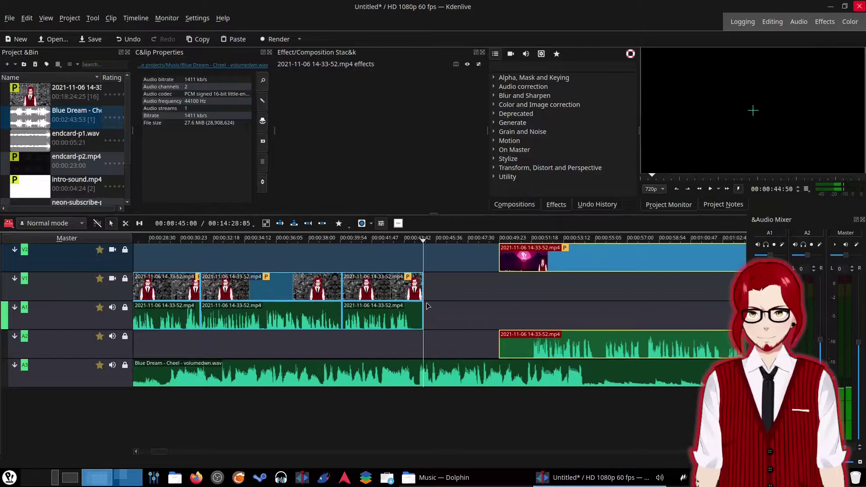
pyautogui.scroll(2, 429, 306)
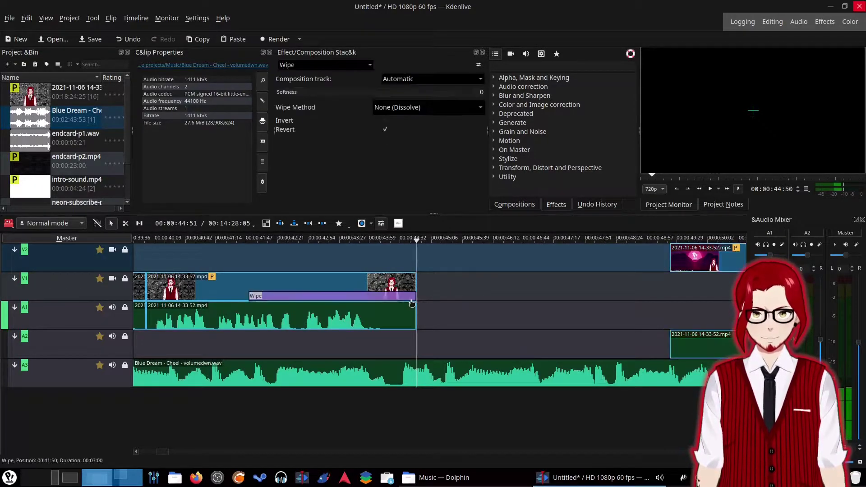
pyautogui.moveTo(321, 297); pyautogui.dragTo(322, 282)
pyautogui.moveTo(696, 258); pyautogui.dragTo(351, 257)
pyautogui.moveTo(250, 268); pyautogui.dragTo(390, 273)
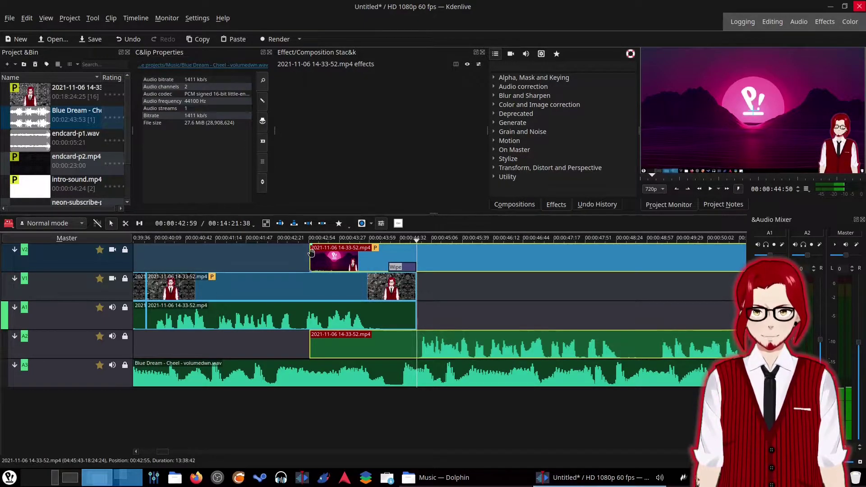
pyautogui.moveTo(311, 251); pyautogui.dragTo(392, 260)
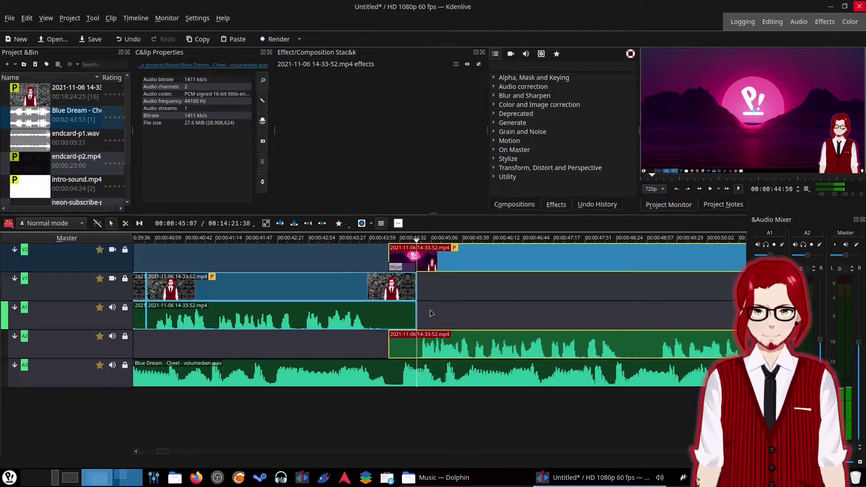
# Step: Change the composition type to Slide, starting from the right
pyautogui.click(396, 267)
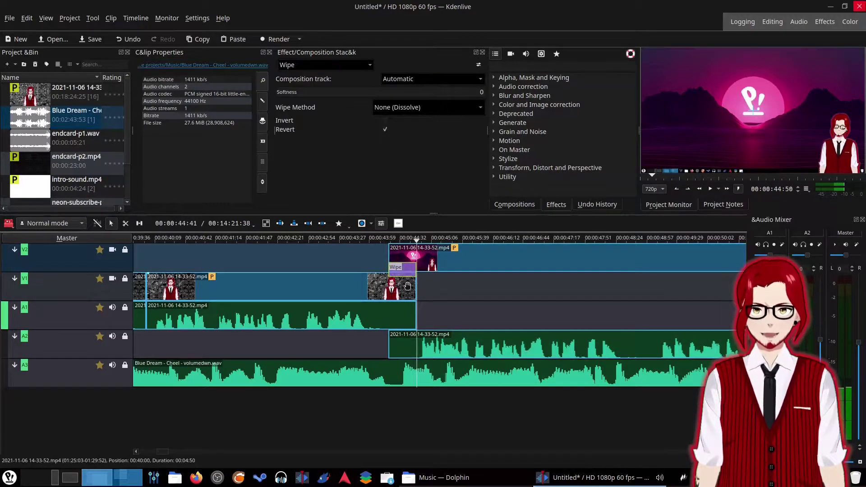
pyautogui.click(316, 66)
pyautogui.click(289, 386)
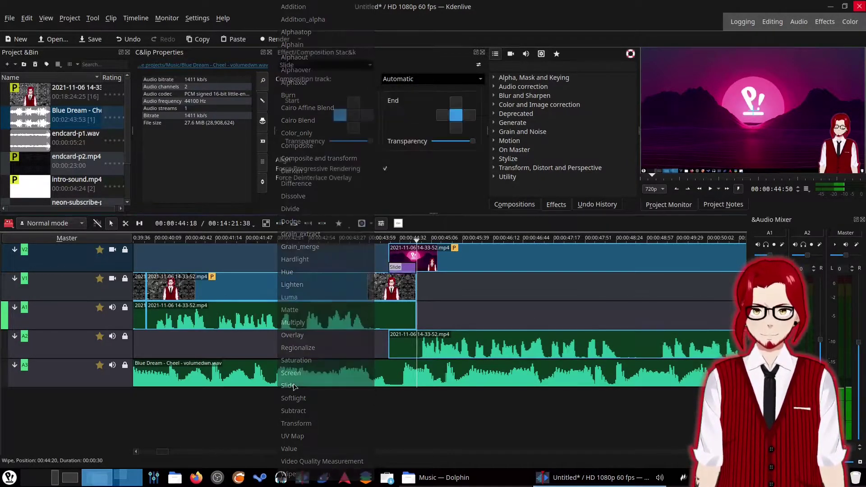
pyautogui.click(368, 116)
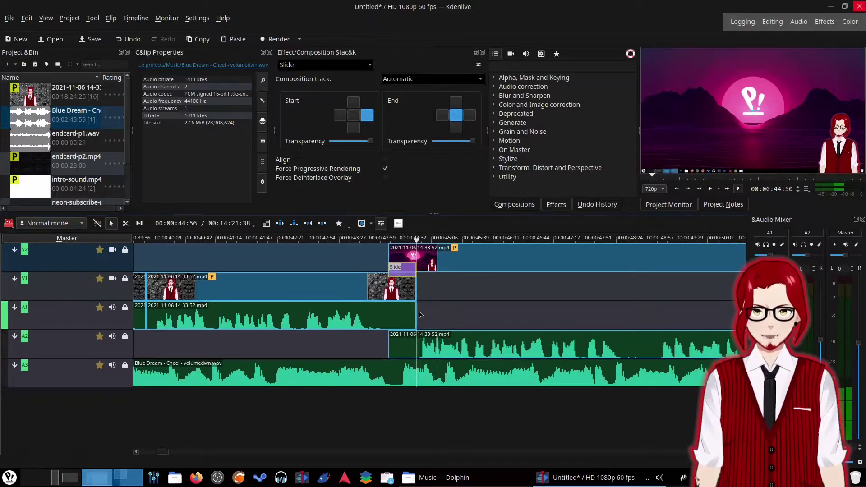
# Step: Cut the V2 clip at the playhead and give the first piece Box Blur with horizontal multiplicator 18
pyautogui.rightClick(433, 254)
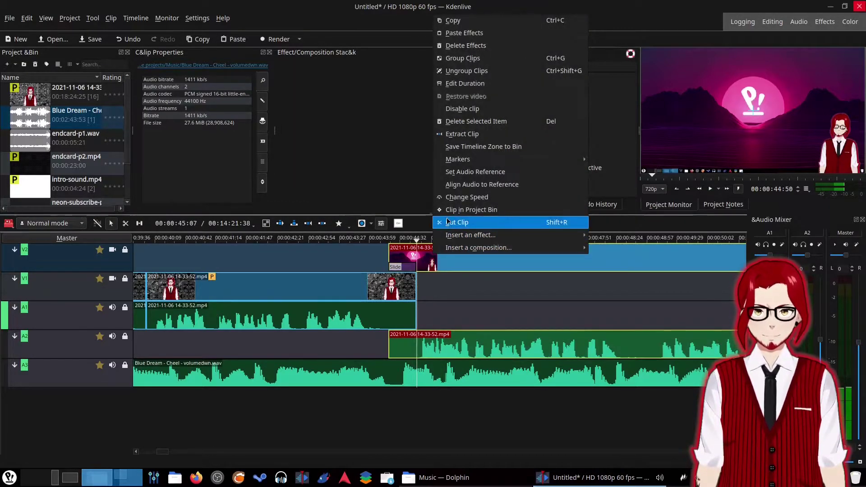
pyautogui.click(457, 222)
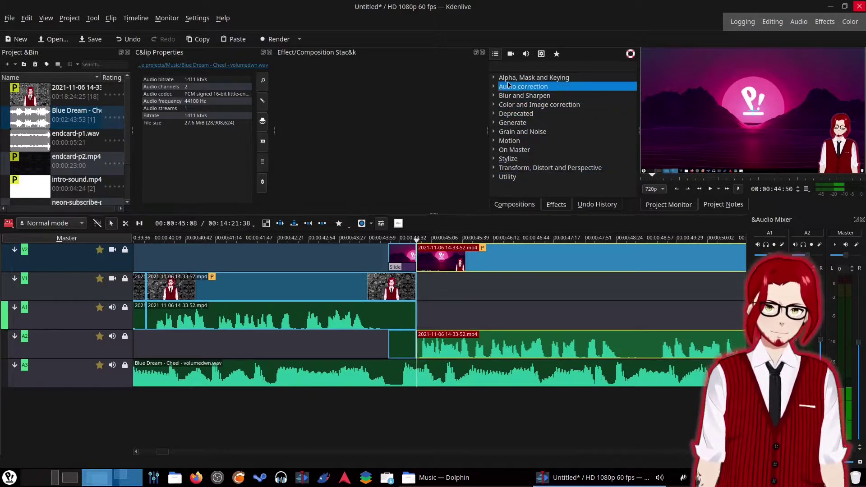
pyautogui.click(556, 54)
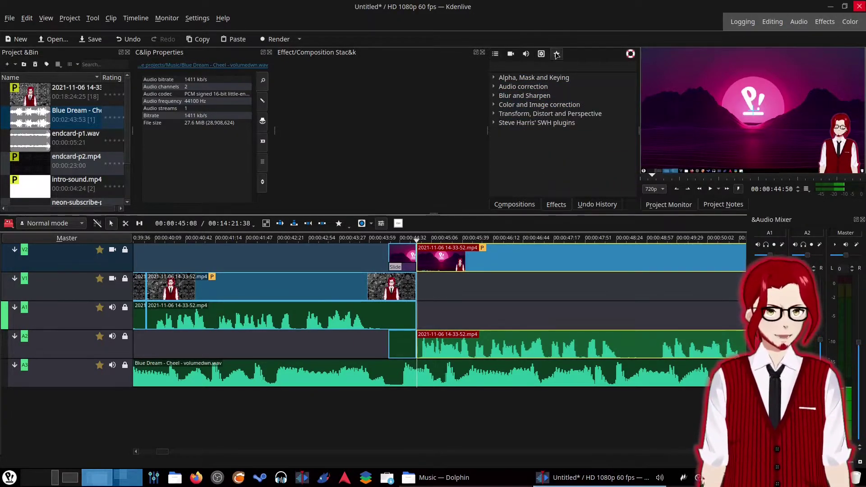
pyautogui.click(494, 96)
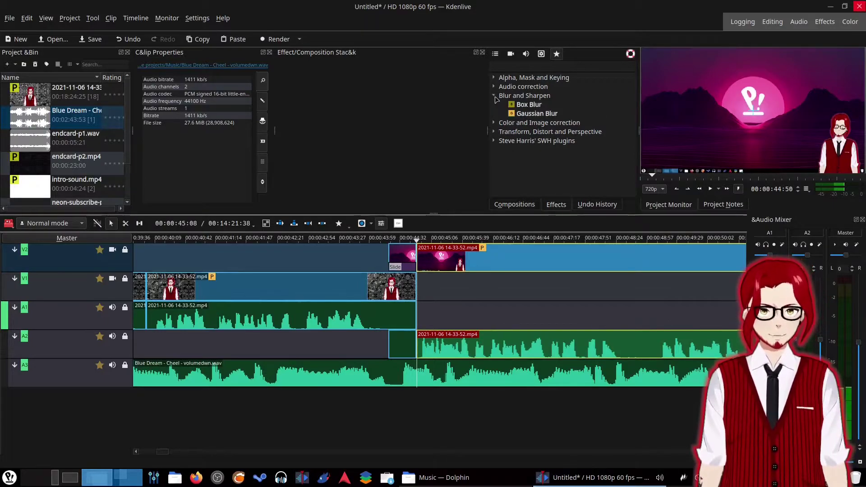
pyautogui.moveTo(523, 108); pyautogui.dragTo(399, 252)
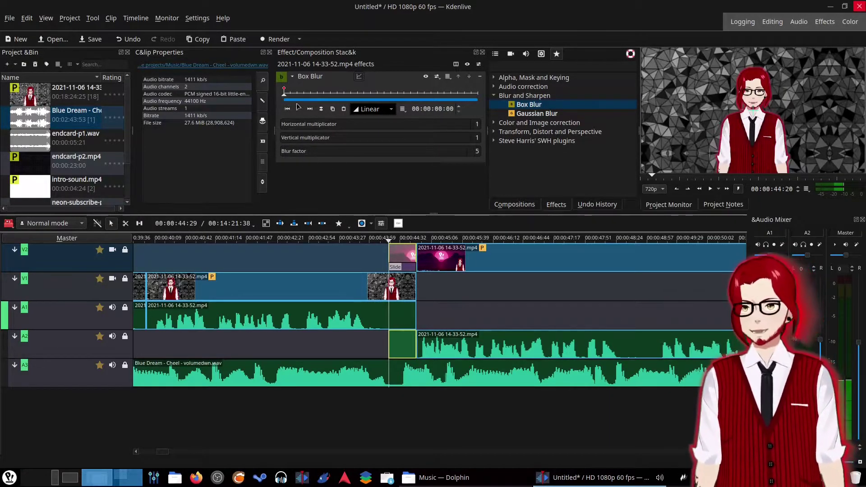
pyautogui.moveTo(282, 128); pyautogui.dragTo(351, 129)
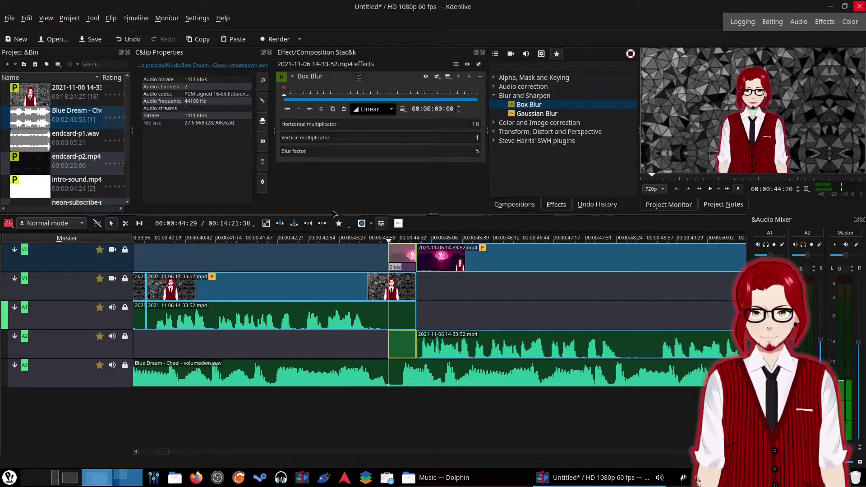
pyautogui.moveTo(386, 239); pyautogui.dragTo(361, 239)
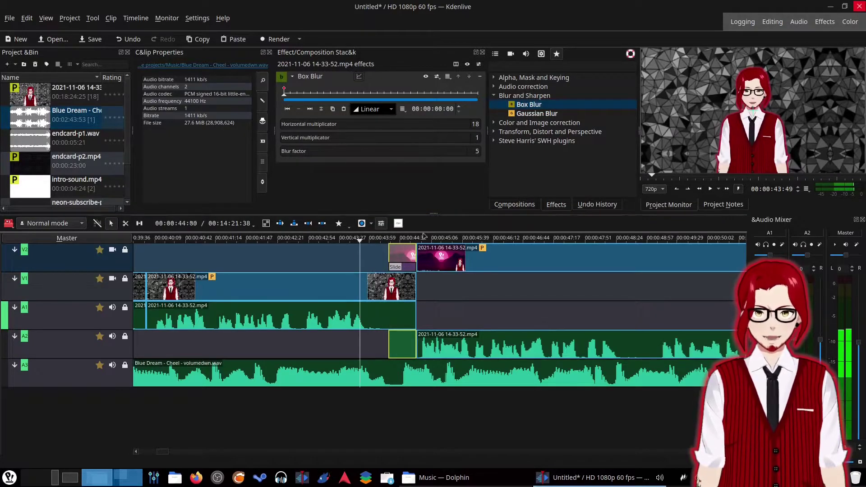
# Step: Preview the blur, then shorten the Slide composition and trim back the V1 clip's end
pyautogui.click(710, 190)
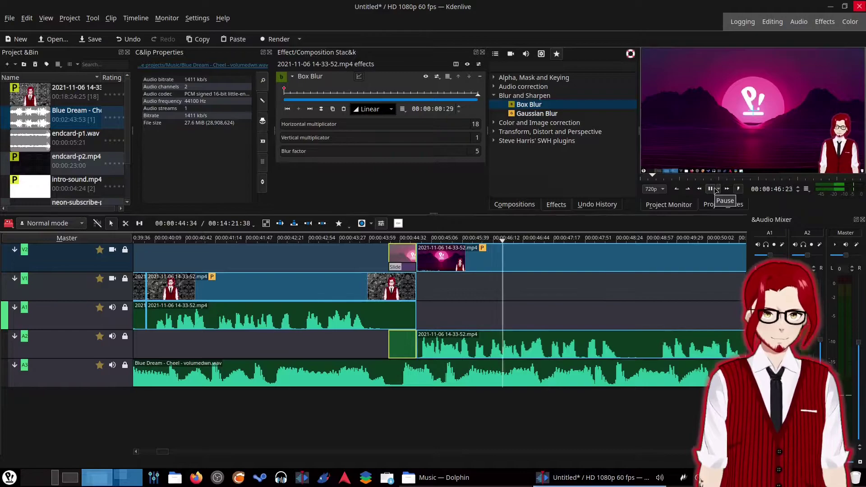
pyautogui.press('space')
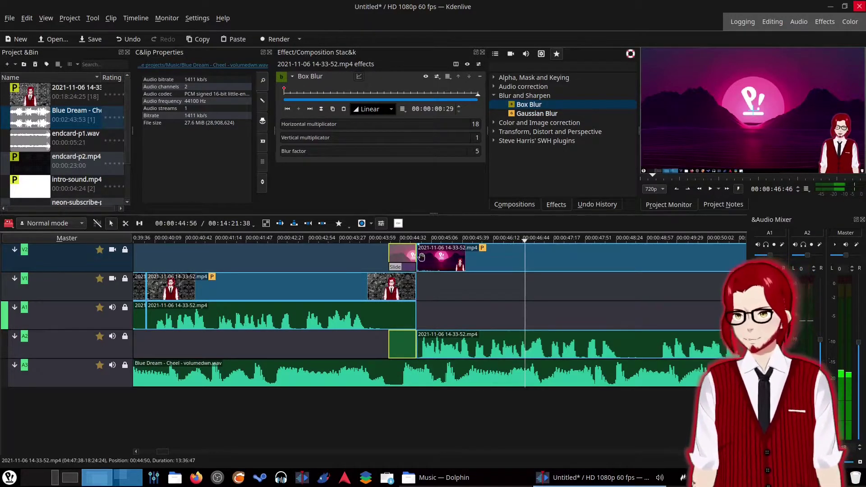
pyautogui.keyDown('ctrl'); pyautogui.scroll(3, 405, 267); pyautogui.keyUp('ctrl')
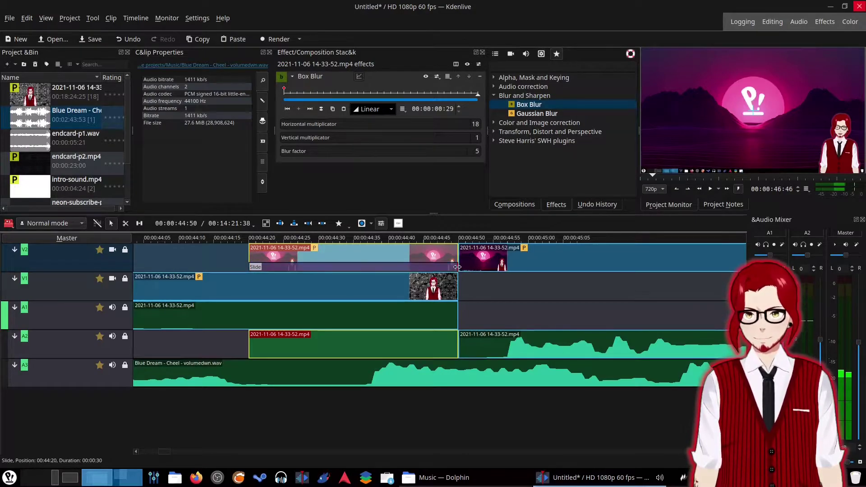
pyautogui.moveTo(455, 267); pyautogui.dragTo(408, 267)
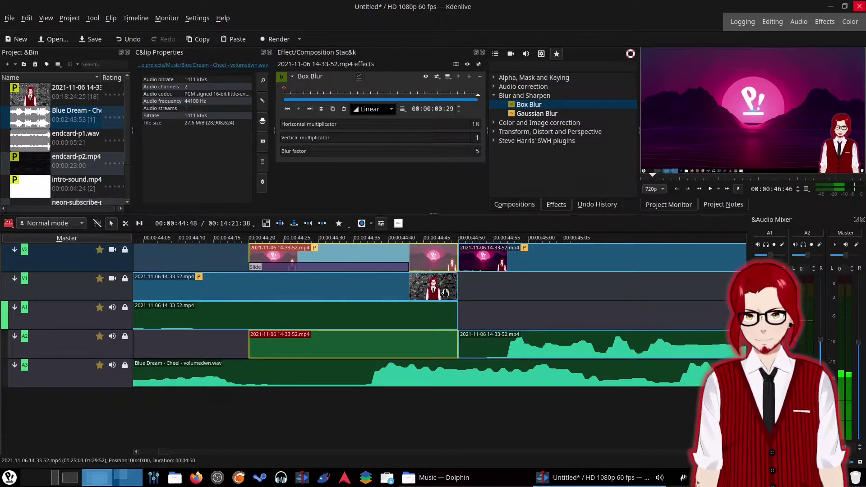
pyautogui.moveTo(457, 291); pyautogui.dragTo(418, 291)
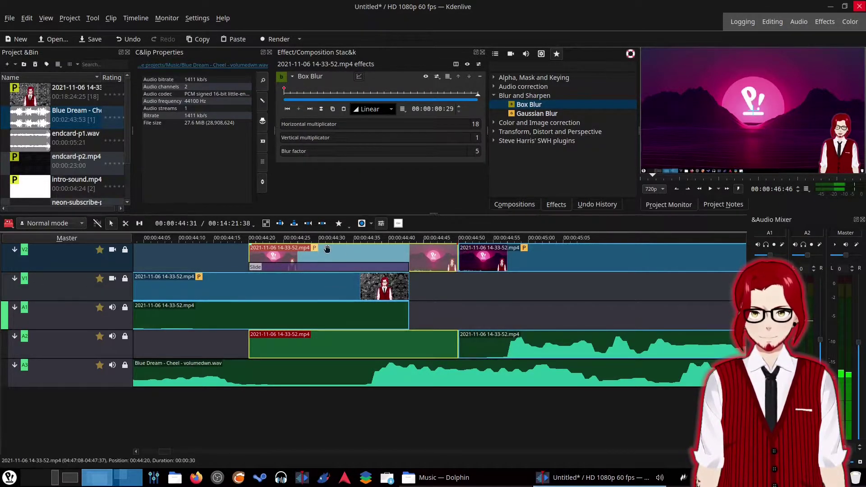
# Step: Shift and trim the blurred V2/A2 clip, butt the next clip against it, and replay the transition
pyautogui.moveTo(332, 251); pyautogui.dragTo(283, 252)
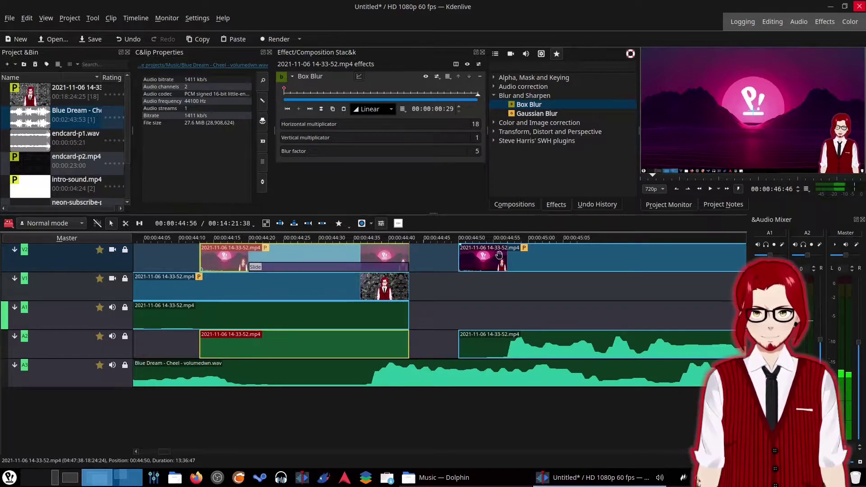
pyautogui.moveTo(478, 261); pyautogui.dragTo(428, 260)
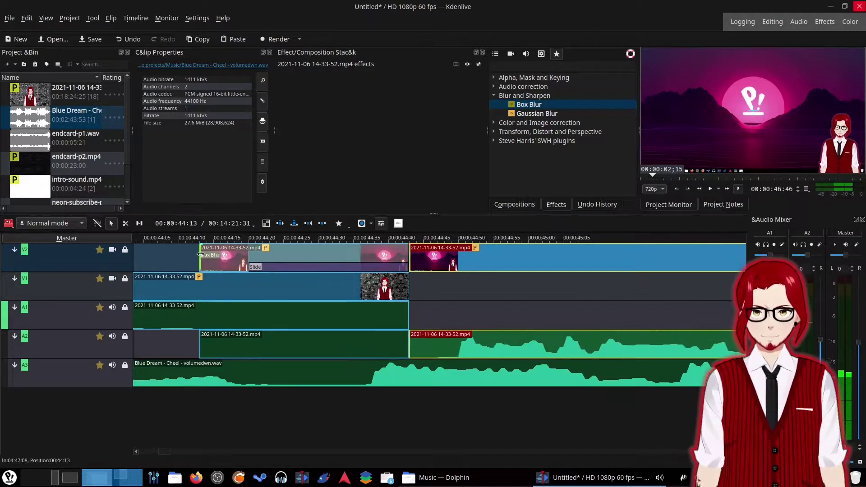
pyautogui.moveTo(201, 255); pyautogui.dragTo(248, 255)
pyautogui.scroll(-4, 446, 298)
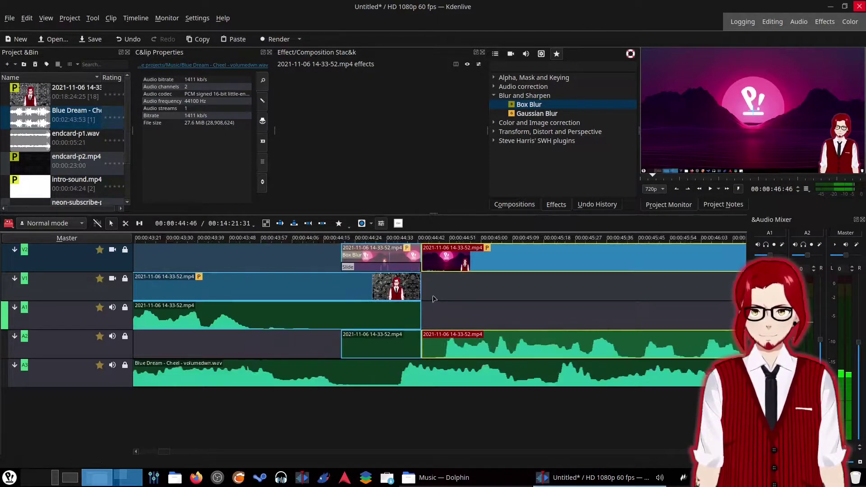
pyautogui.moveTo(402, 239); pyautogui.dragTo(372, 239)
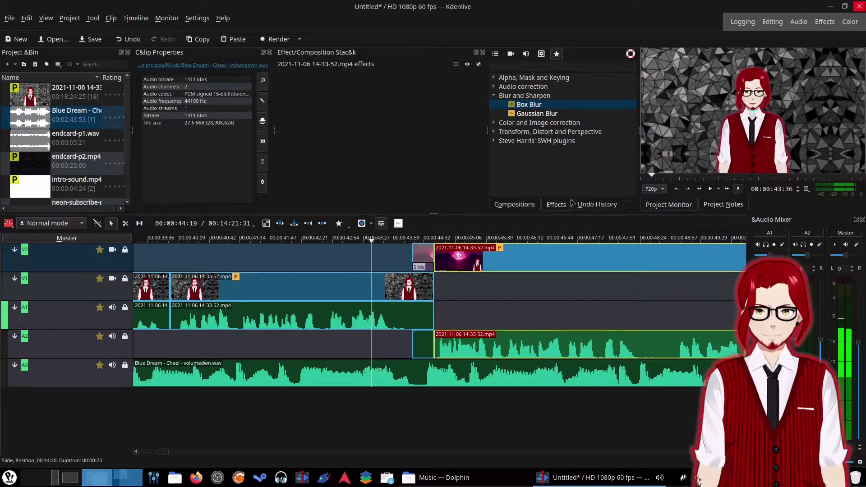
pyautogui.click(711, 189)
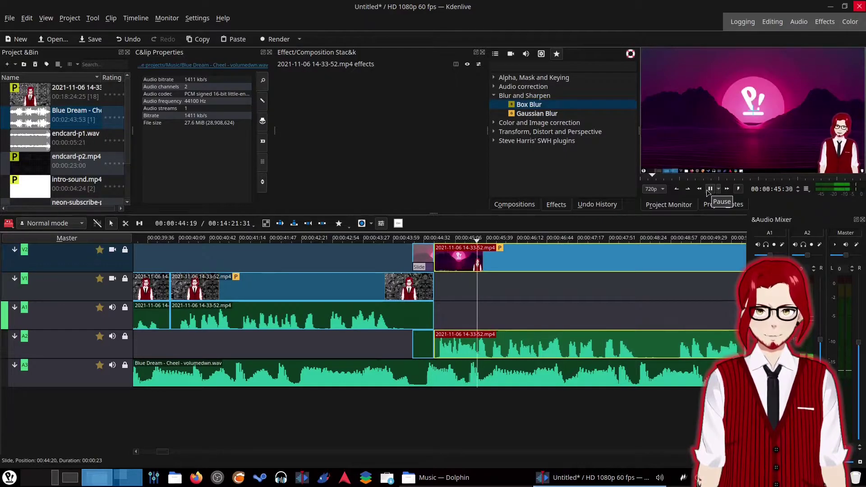
pyautogui.click(709, 189)
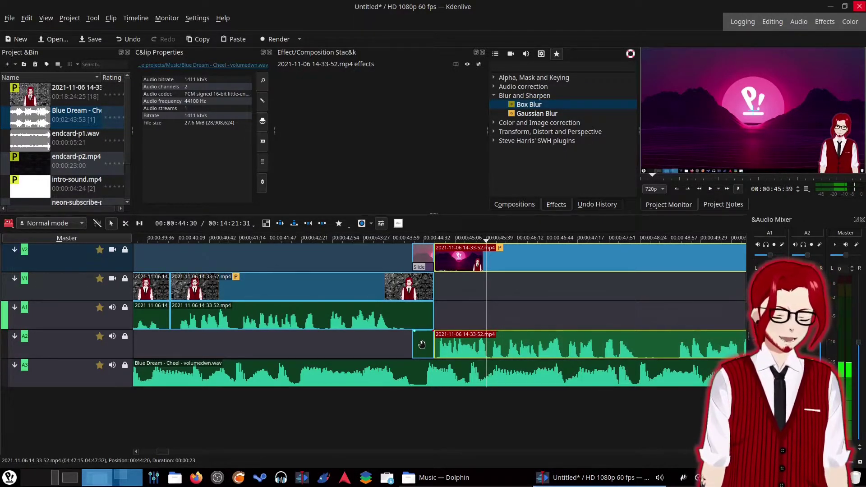
# Step: Insert a new empty audio track A4 beneath A3
pyautogui.rightClick(62, 367)
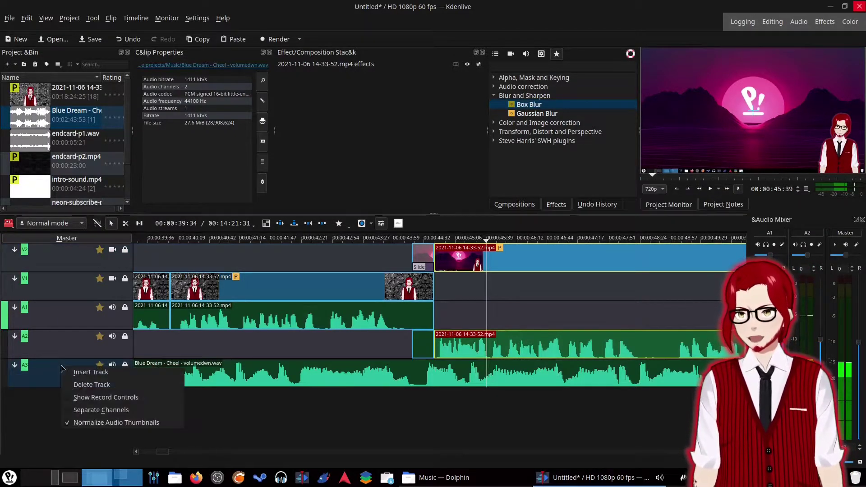
pyautogui.click(86, 373)
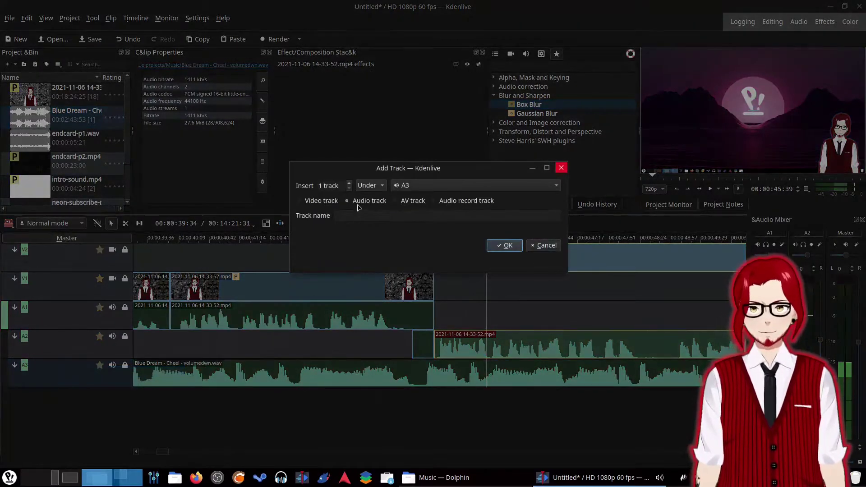
pyautogui.click(505, 246)
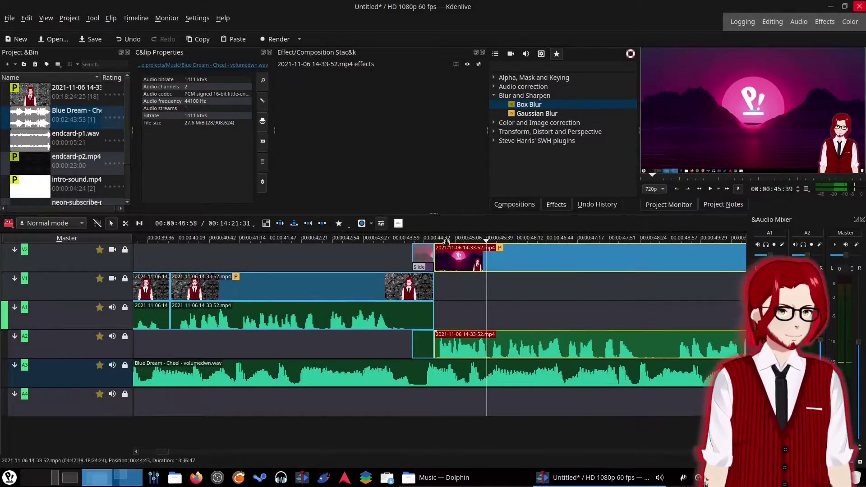
pyautogui.scroll(-1, 56, 202)
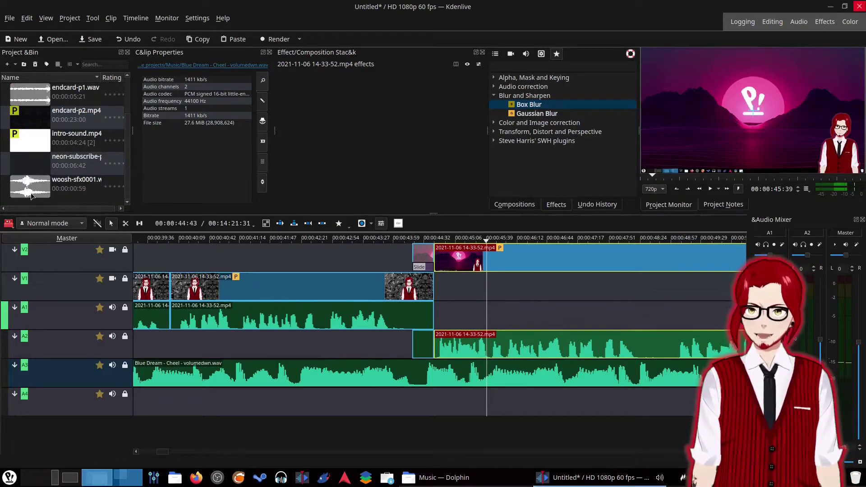
# Step: Drop woosh-sfx0001.wav onto track A4 under the Slide transition and play it back to check
pyautogui.moveTo(31, 195); pyautogui.dragTo(444, 403)
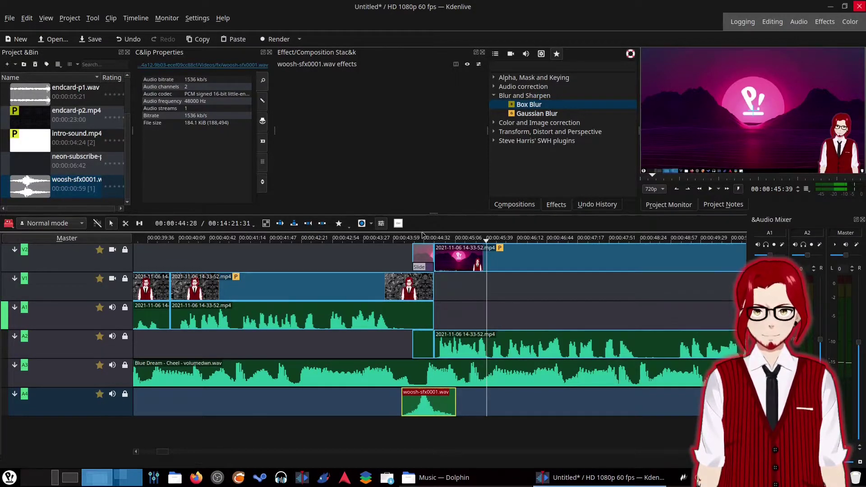
pyautogui.click(423, 235)
pyautogui.scroll(2, 439, 358)
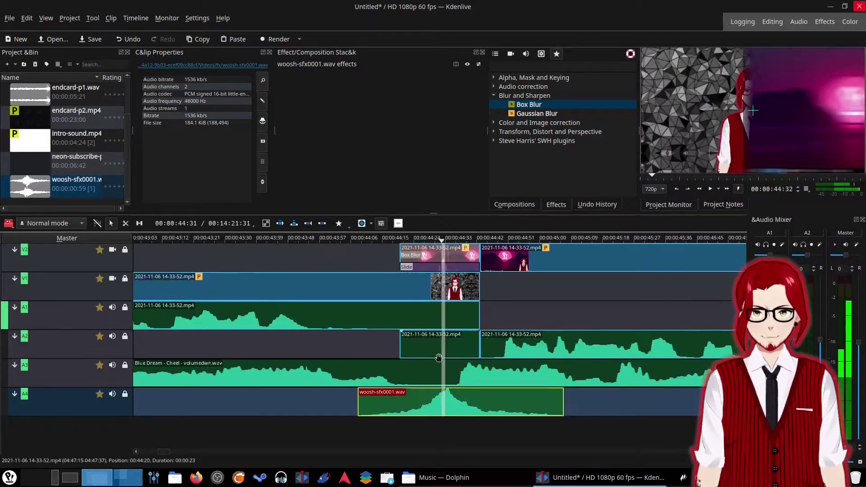
pyautogui.scroll(1, 440, 358)
pyautogui.scroll(-1, 440, 359)
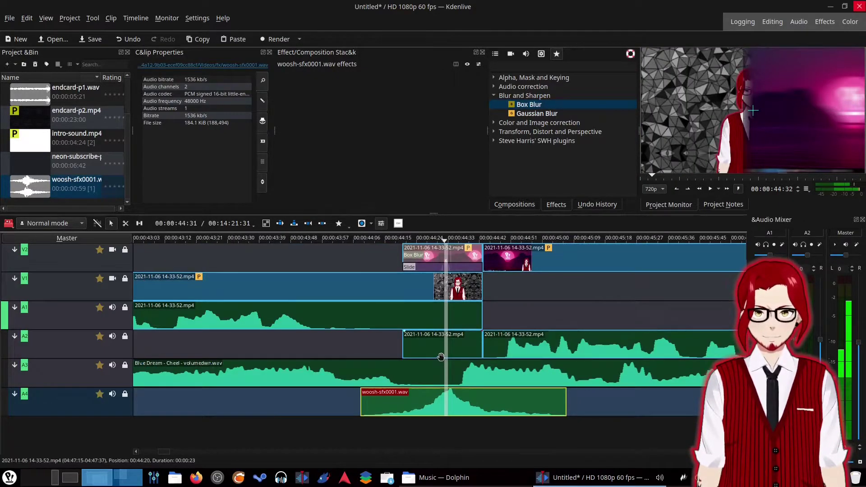
pyautogui.scroll(-3, 441, 356)
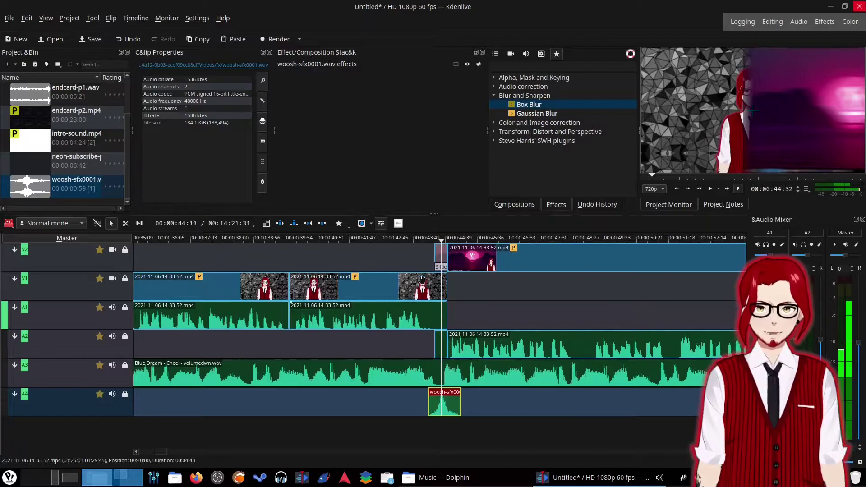
pyautogui.click(410, 238)
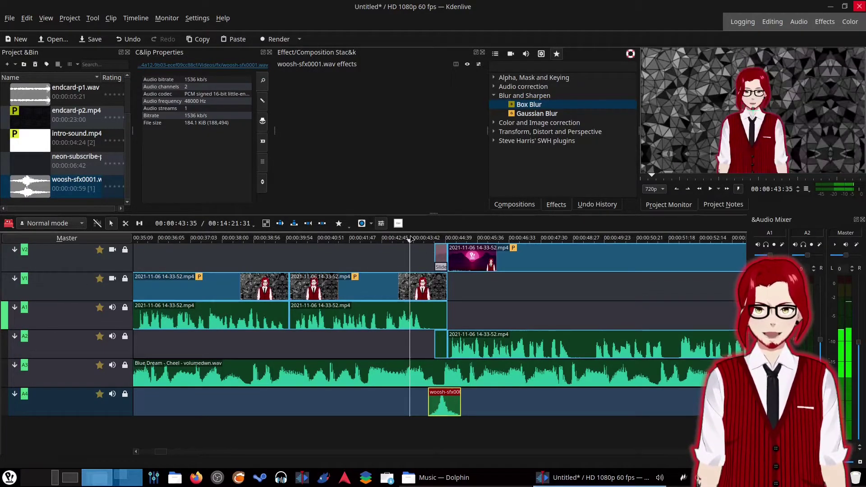
pyautogui.click(710, 190)
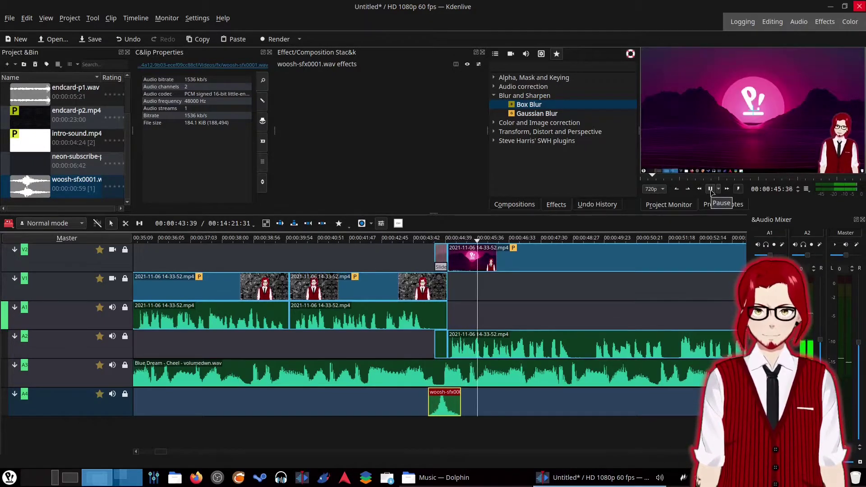
pyautogui.click(711, 193)
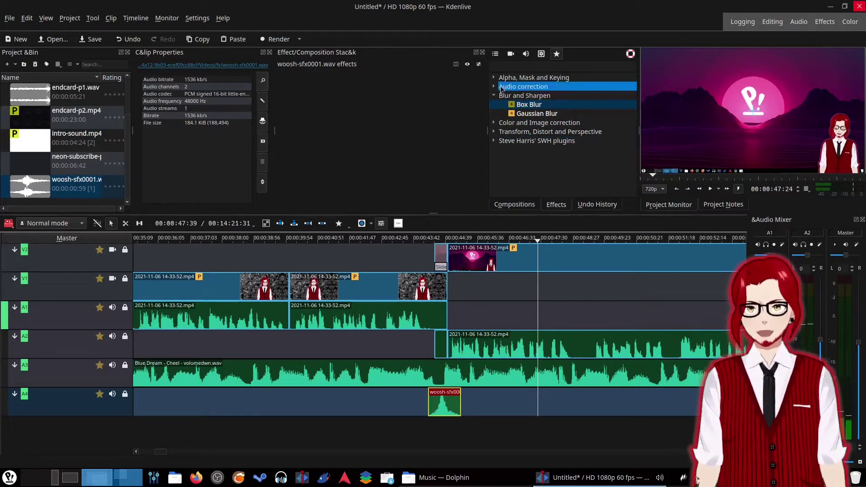
# Step: Apply the Volume (keyframable) effect from Audio correction to the woosh clip
pyautogui.click(494, 87)
pyautogui.click(538, 95)
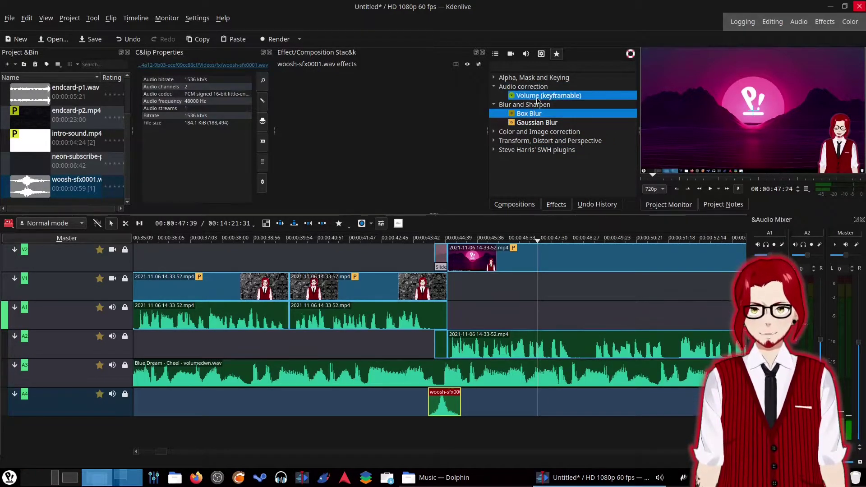
pyautogui.moveTo(540, 96); pyautogui.dragTo(446, 405)
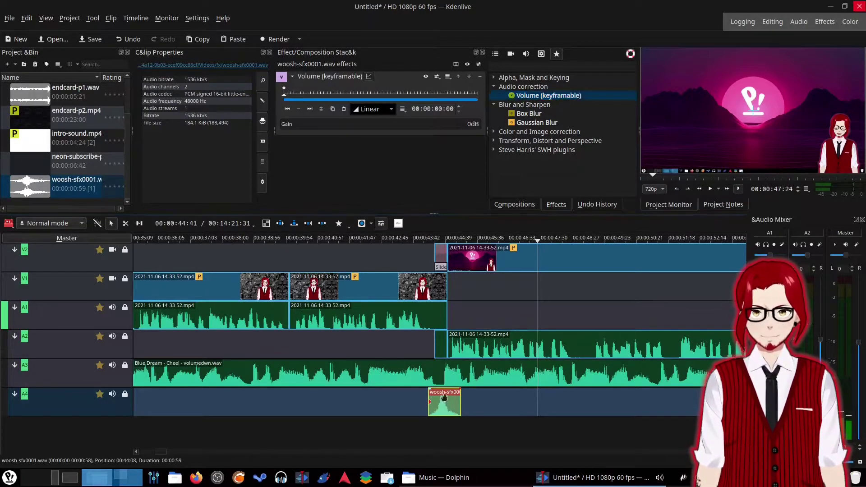
# Step: Lower the woosh clip's gain to -4dB, previewing the quieter sound
pyautogui.click(284, 93)
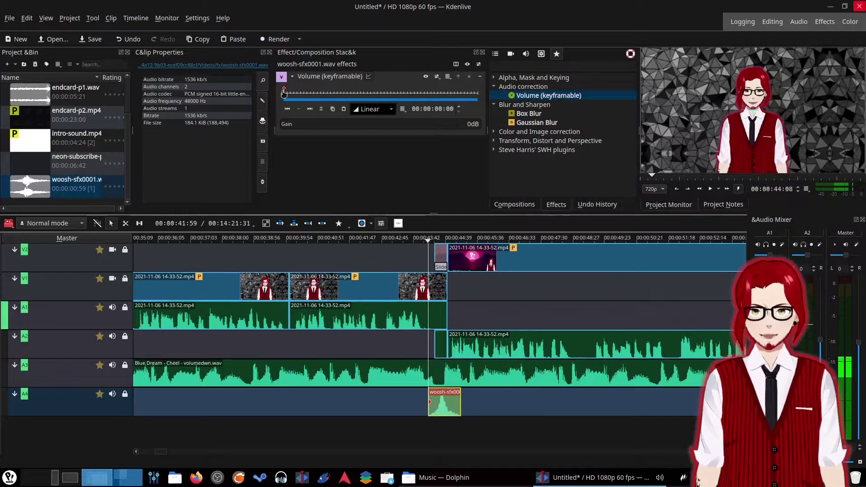
pyautogui.moveTo(398, 128); pyautogui.dragTo(392, 129)
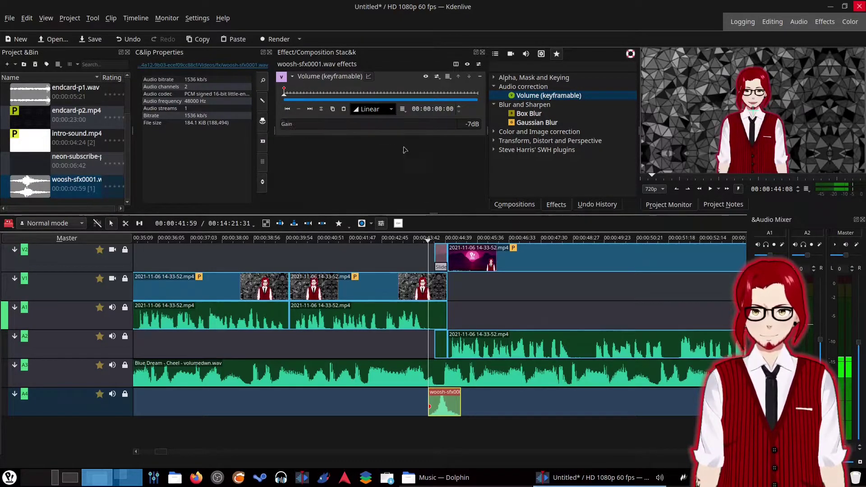
pyautogui.click(397, 238)
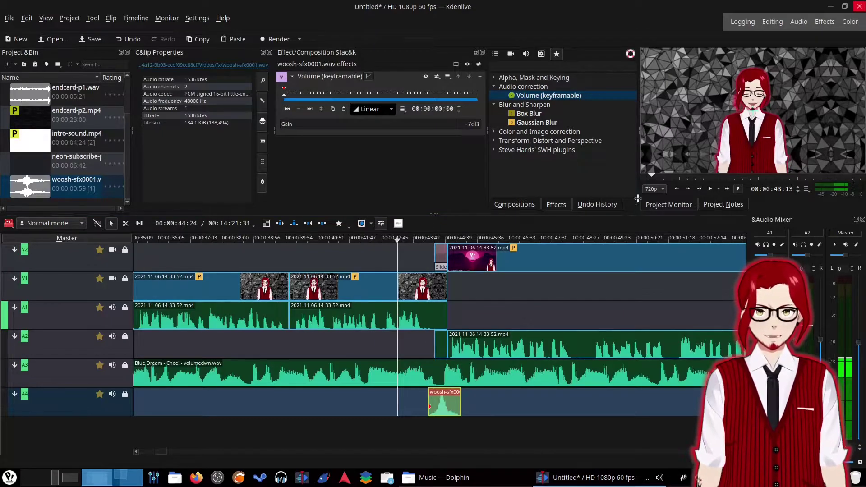
pyautogui.click(711, 188)
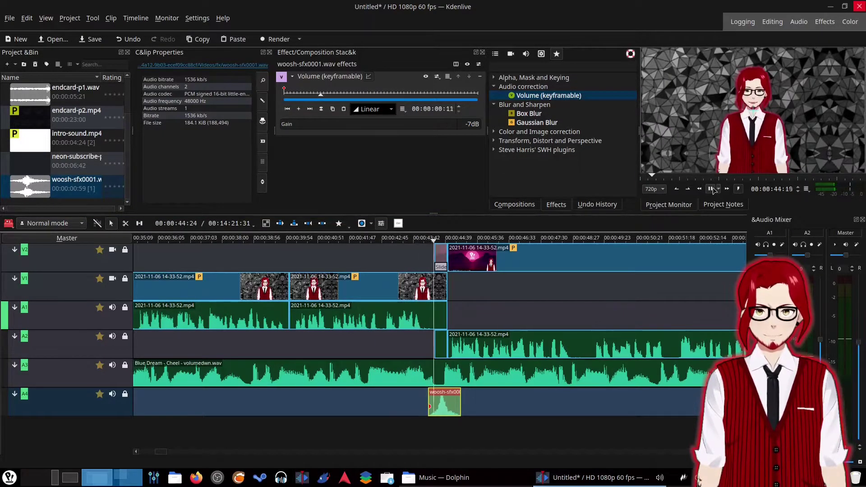
pyautogui.click(712, 189)
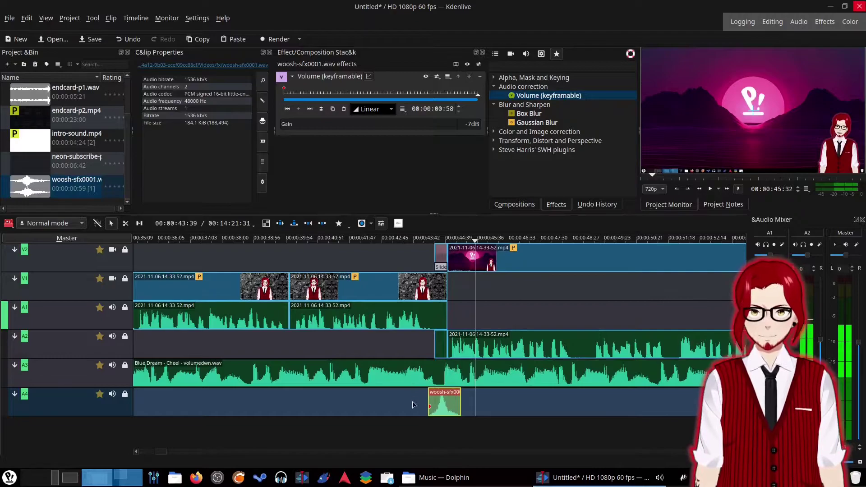
pyautogui.click(284, 93)
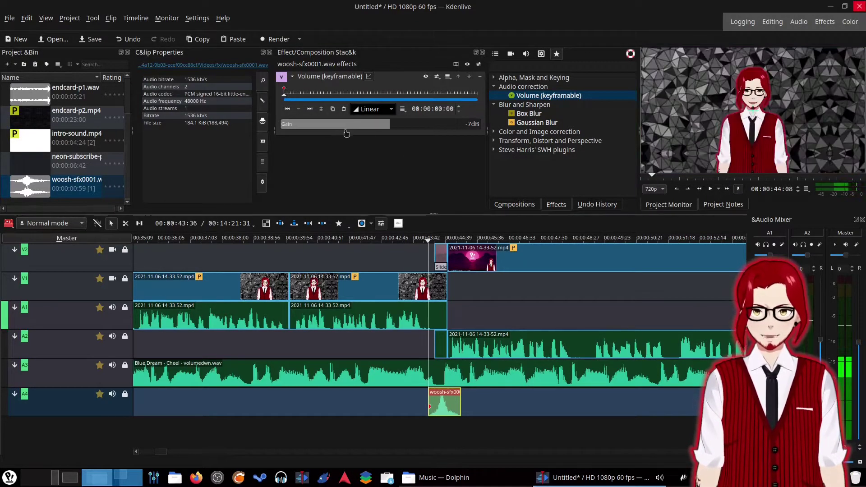
pyautogui.moveTo(397, 128); pyautogui.dragTo(392, 129)
pyautogui.click(408, 242)
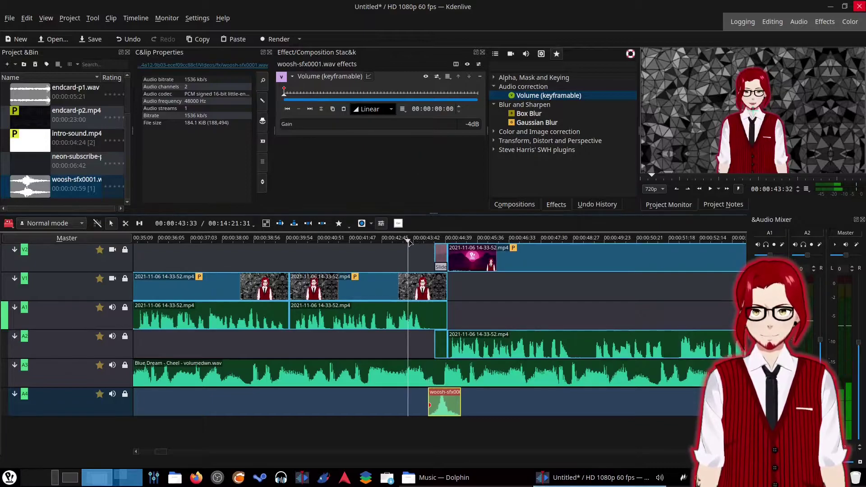
pyautogui.click(710, 189)
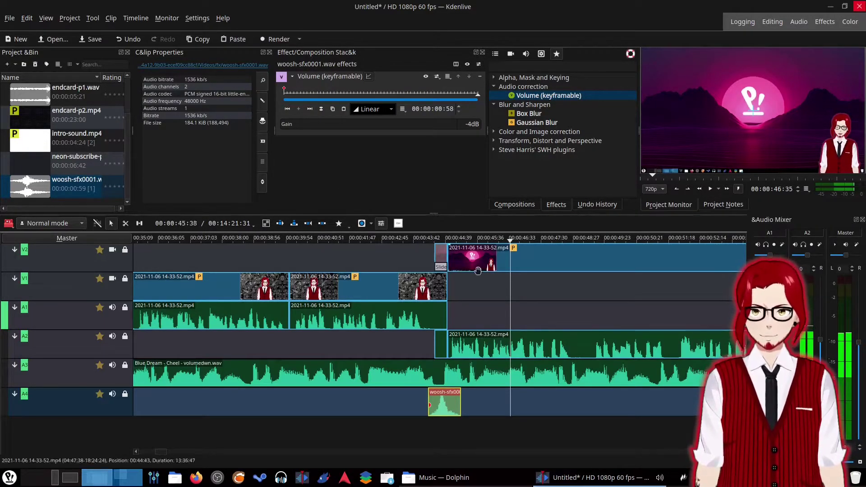
# Step: Move the long neon clip down from V2/A2 onto V1 and A1
pyautogui.click(441, 250)
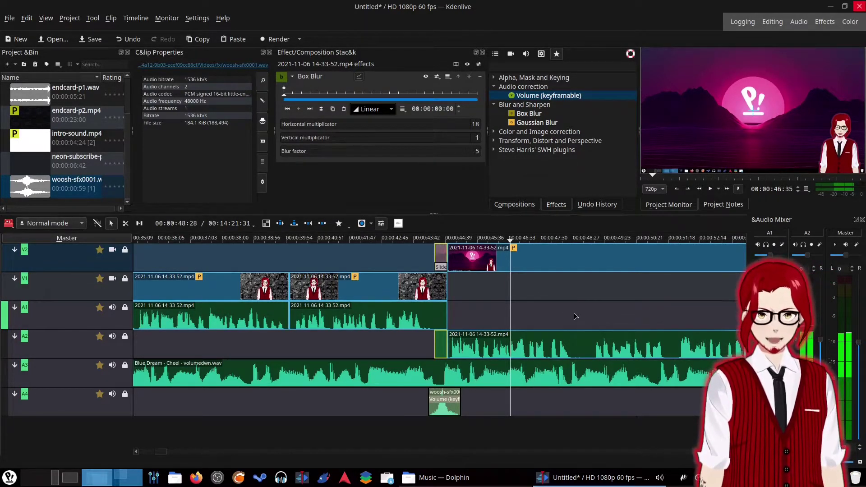
pyautogui.hscroll(-15, 321, 339)
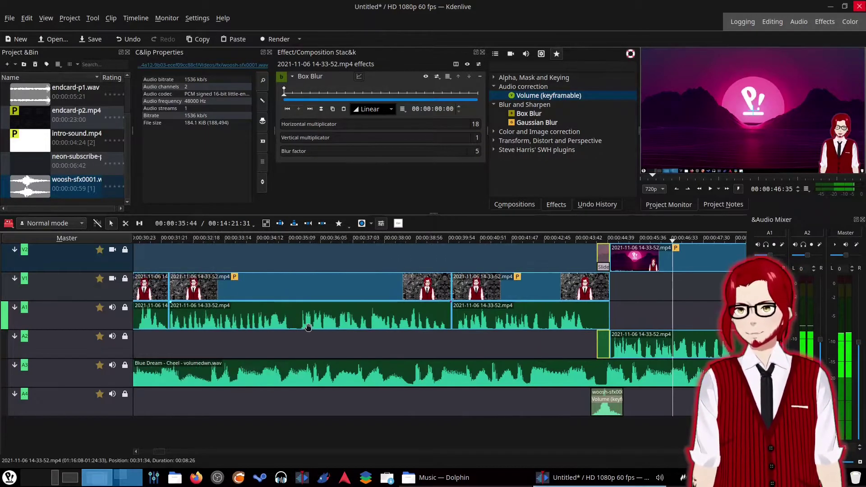
pyautogui.scroll(5, 321, 339)
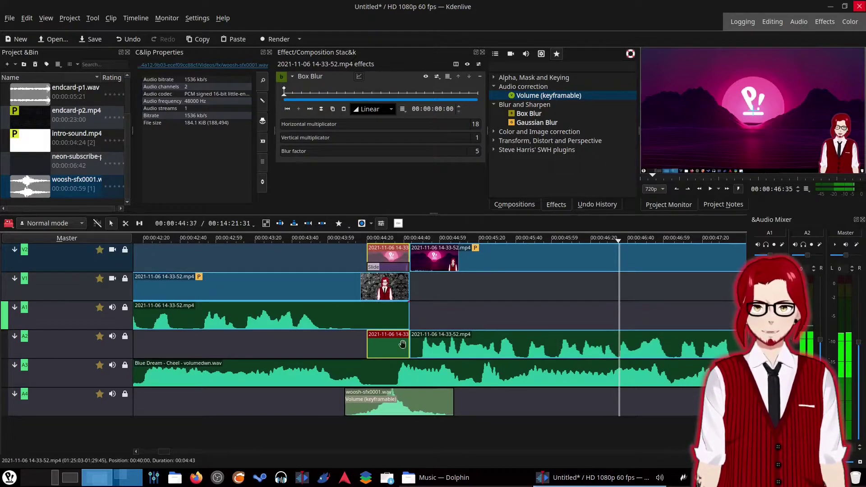
pyautogui.moveTo(449, 257); pyautogui.dragTo(452, 287)
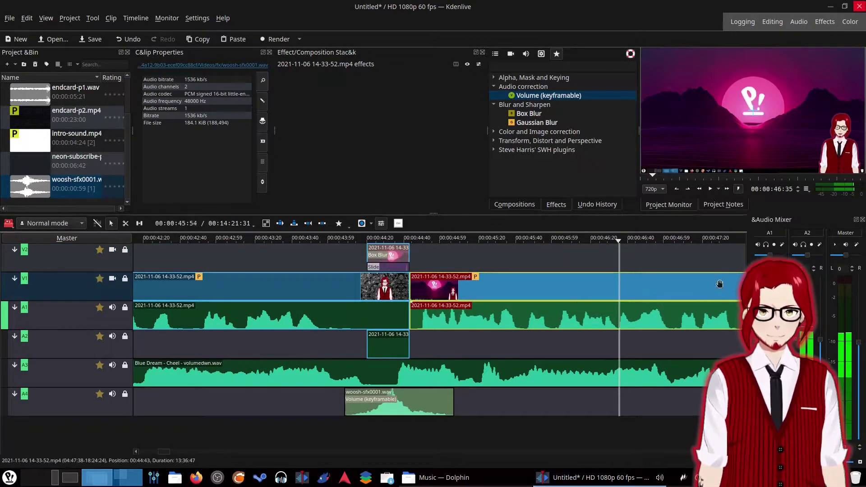
# Step: Ungroup the leftover A2 audio clip from its video and move it aside
pyautogui.click(394, 349)
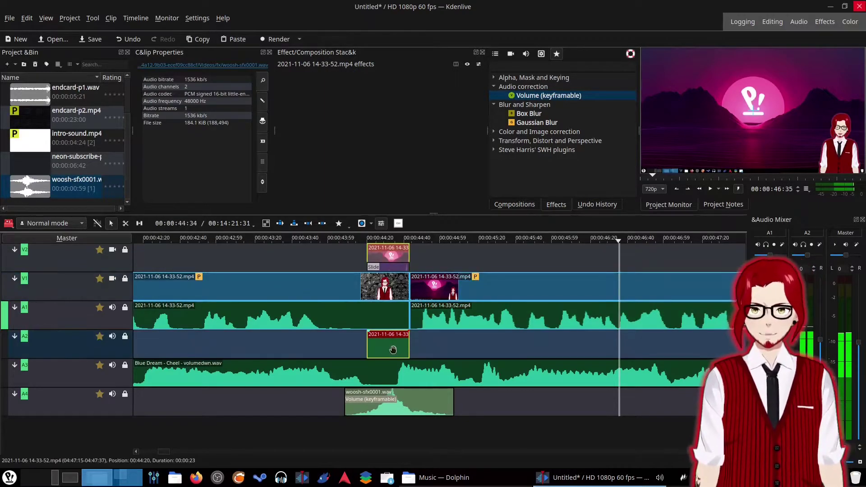
pyautogui.rightClick(394, 349)
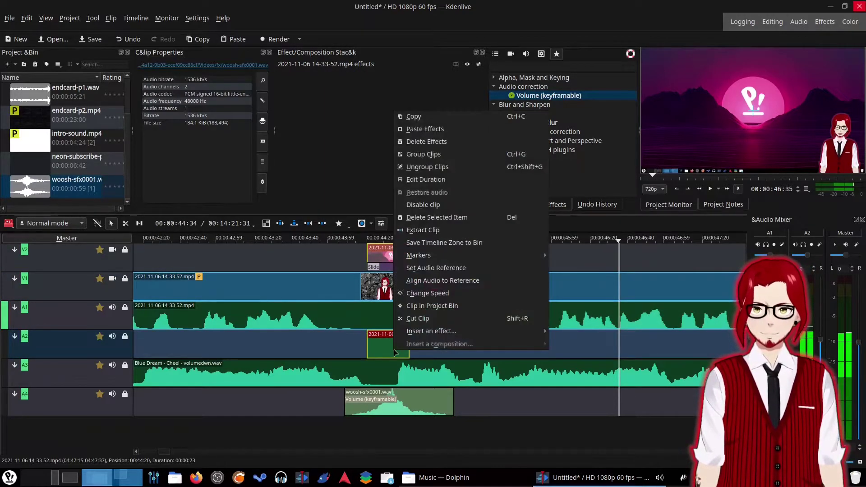
pyautogui.click(426, 167)
pyautogui.moveTo(404, 353); pyautogui.dragTo(383, 347)
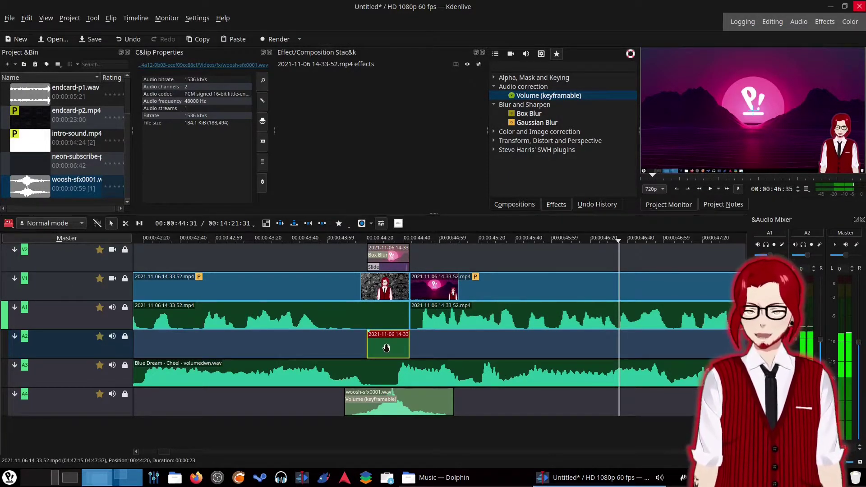
# Step: Delete the leftover A2 audio and move the woosh clip up onto track A2
pyautogui.press('Delete')
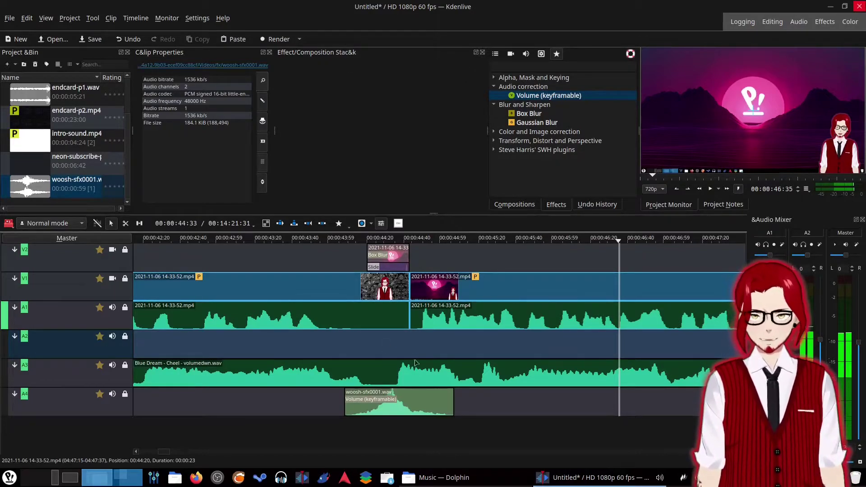
pyautogui.moveTo(385, 407); pyautogui.dragTo(390, 355)
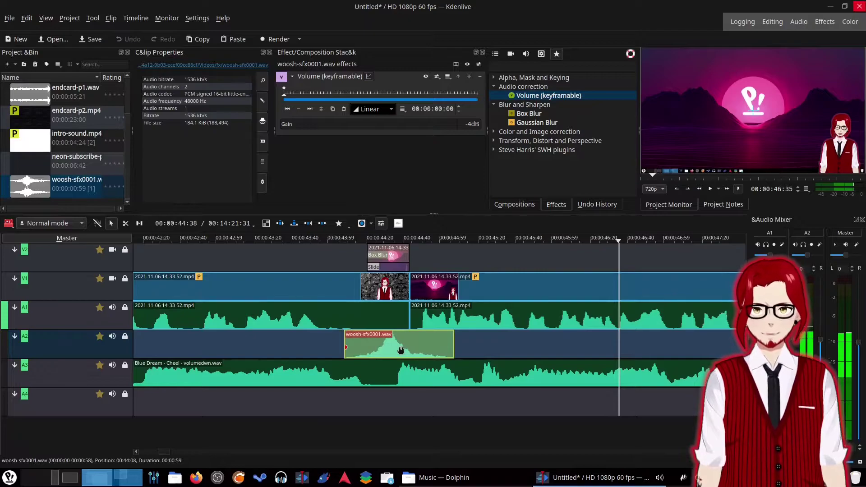
pyautogui.doubleClick(57, 395)
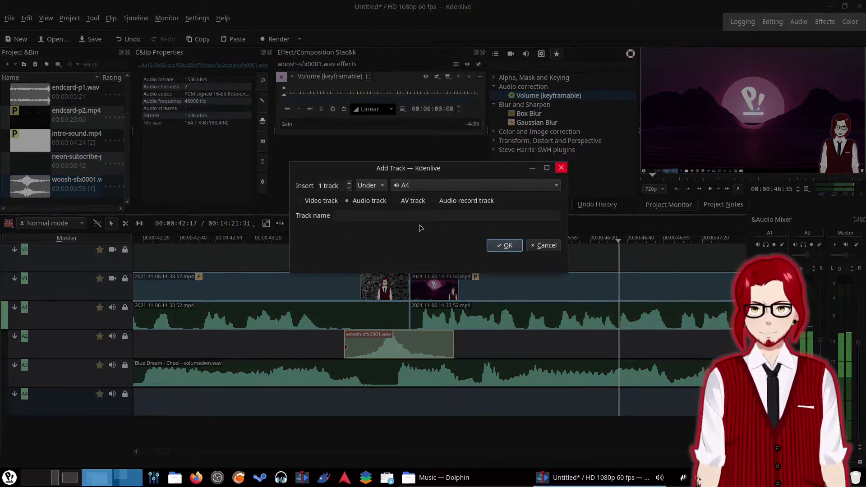
pyautogui.click(544, 245)
# Step: Delete the now-empty A4 audio track
pyautogui.rightClick(42, 399)
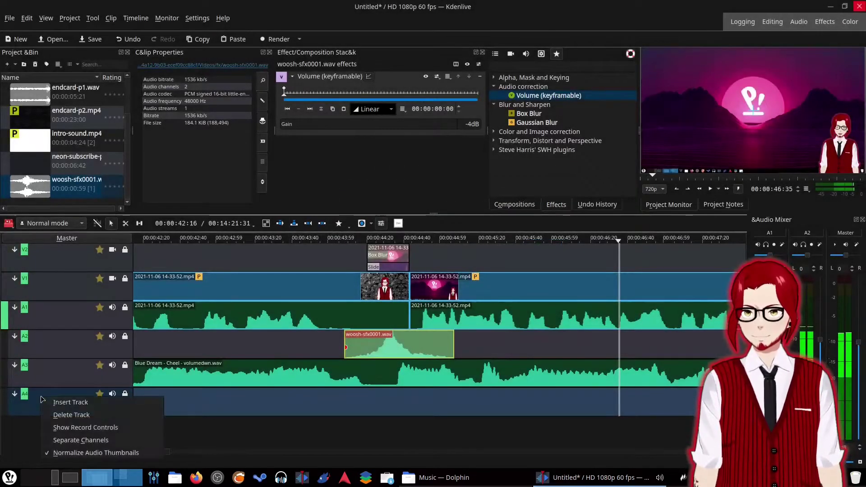
pyautogui.click(73, 414)
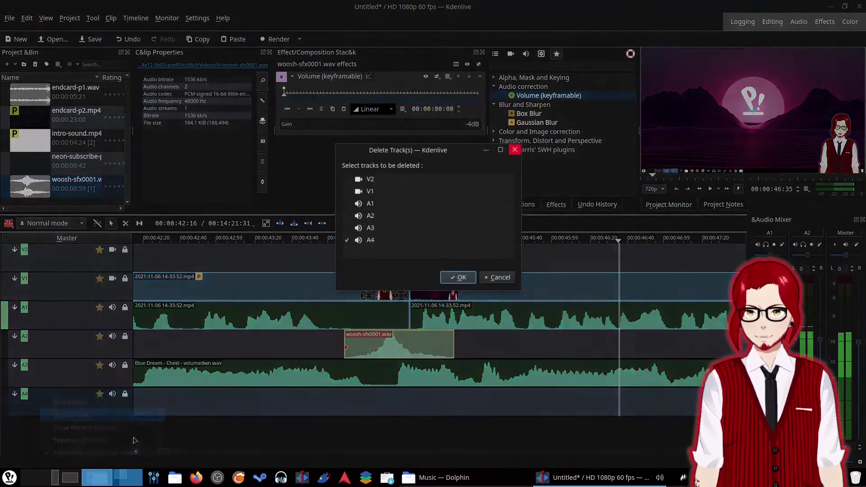
pyautogui.click(458, 277)
pyautogui.keyDown('ctrl'); pyautogui.scroll(-3, 445, 361); pyautogui.keyUp('ctrl')
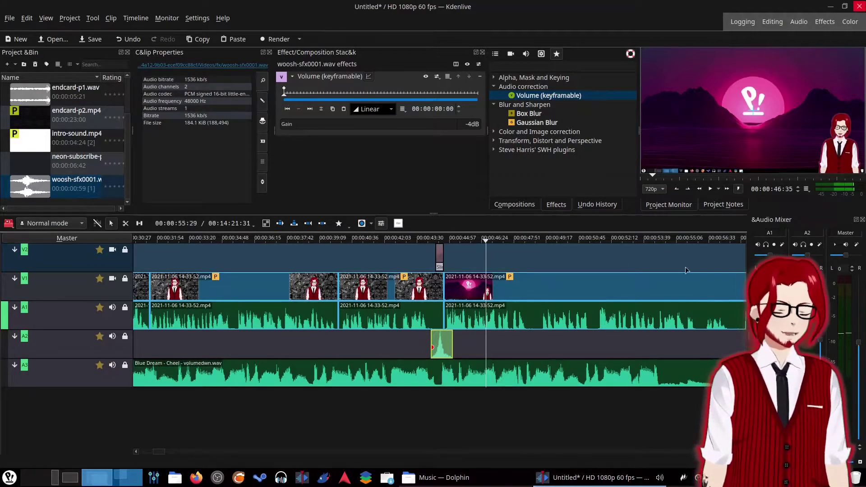
# Step: Cut the main clip and Blue Dream music near 49 seconds, shifting the music's second part later
pyautogui.press('Home')
pyautogui.click(180, 238)
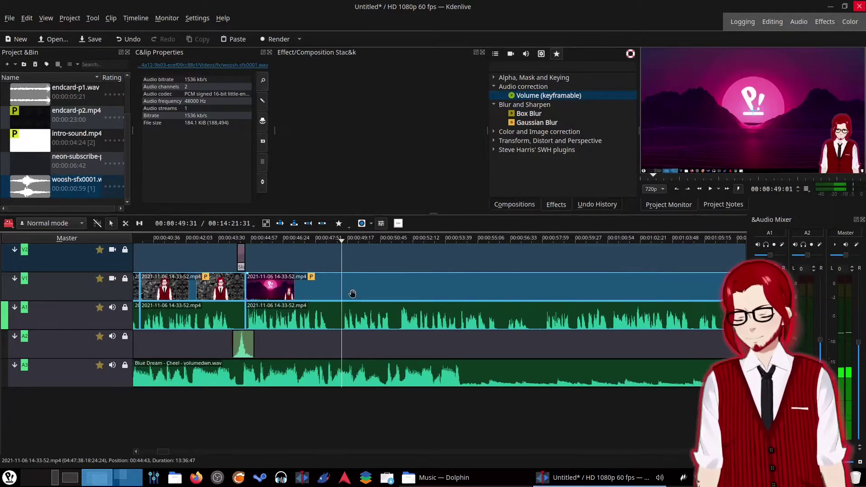
pyautogui.rightClick(355, 293)
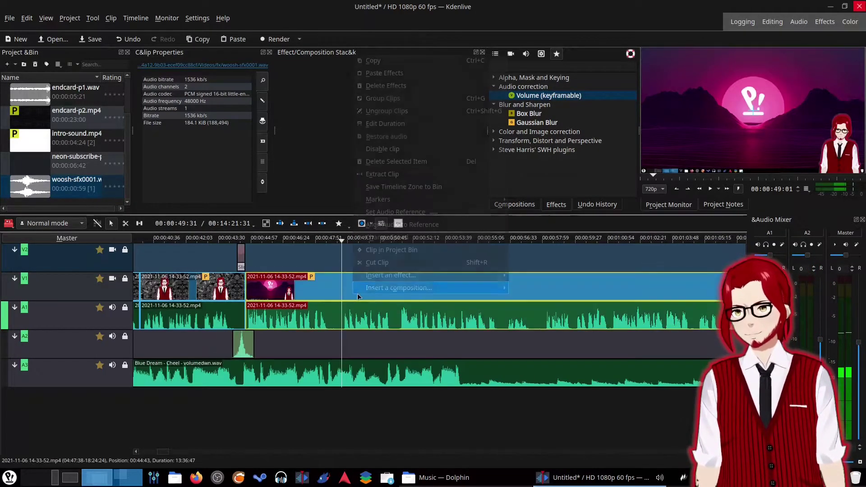
pyautogui.click(377, 262)
pyautogui.rightClick(361, 371)
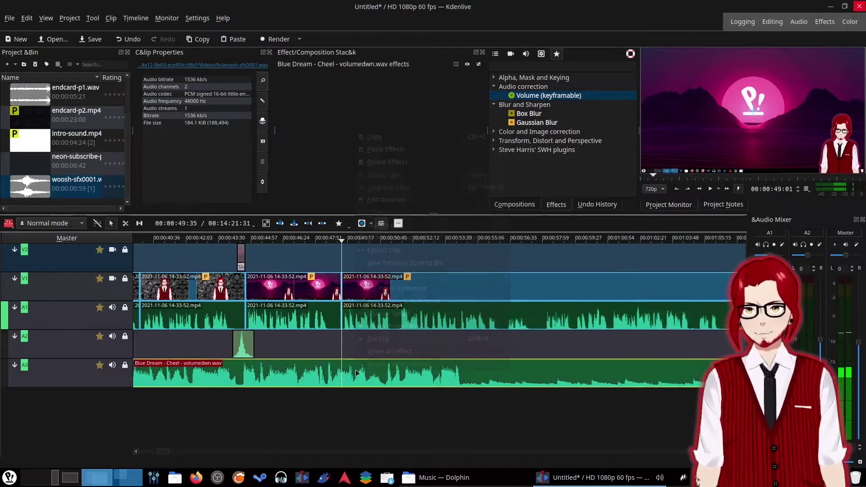
pyautogui.click(378, 338)
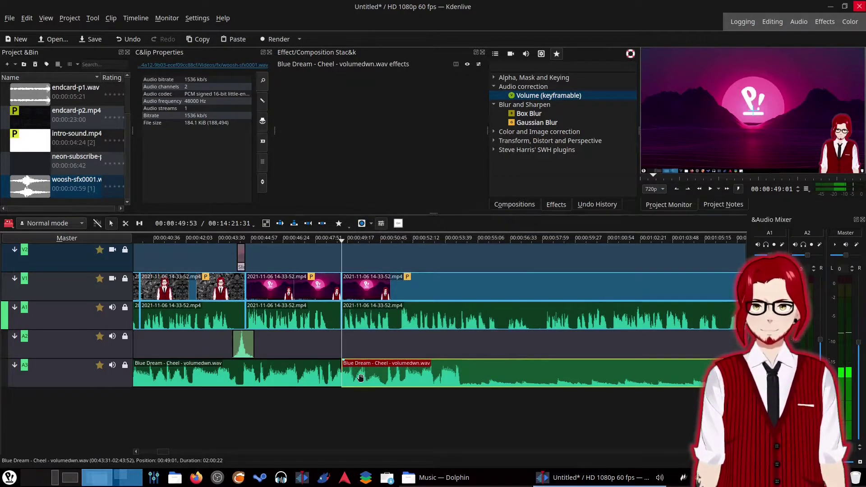
pyautogui.moveTo(361, 378); pyautogui.dragTo(506, 378)
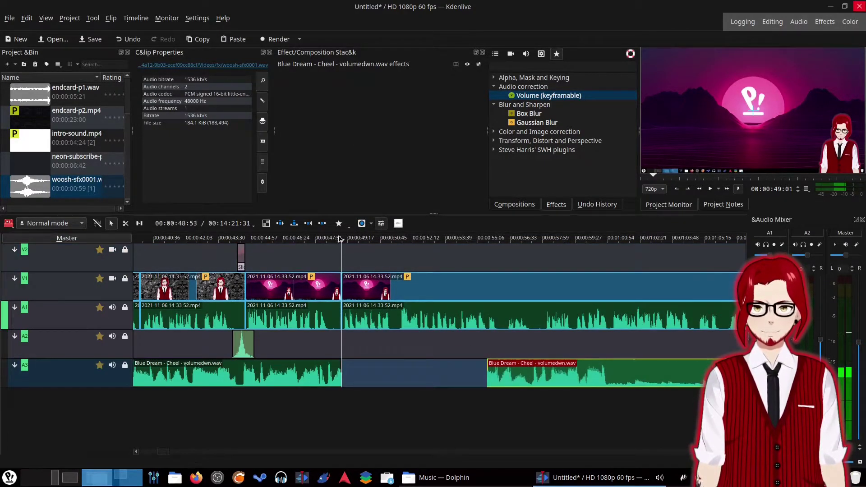
# Step: Cut the main clip again at about 00:00:51:23 and align the second music part to it
pyautogui.moveTo(343, 240); pyautogui.dragTo(395, 239)
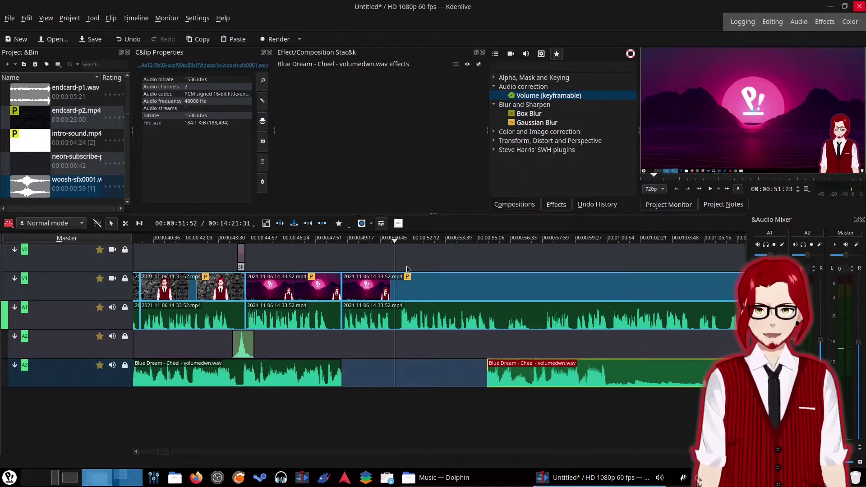
pyautogui.rightClick(415, 302)
pyautogui.click(430, 264)
pyautogui.moveTo(494, 378); pyautogui.dragTo(401, 378)
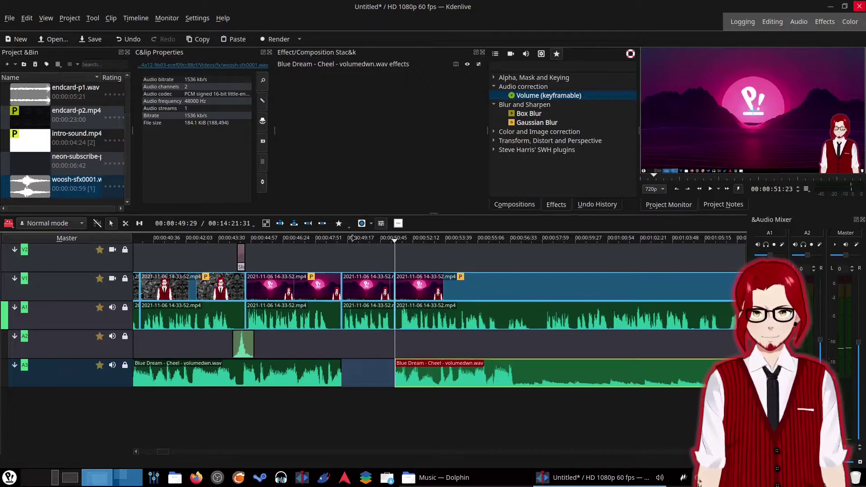
# Step: Apply the Position and Zoom effect to the short pink clip between the cuts
pyautogui.click(339, 239)
pyautogui.click(368, 287)
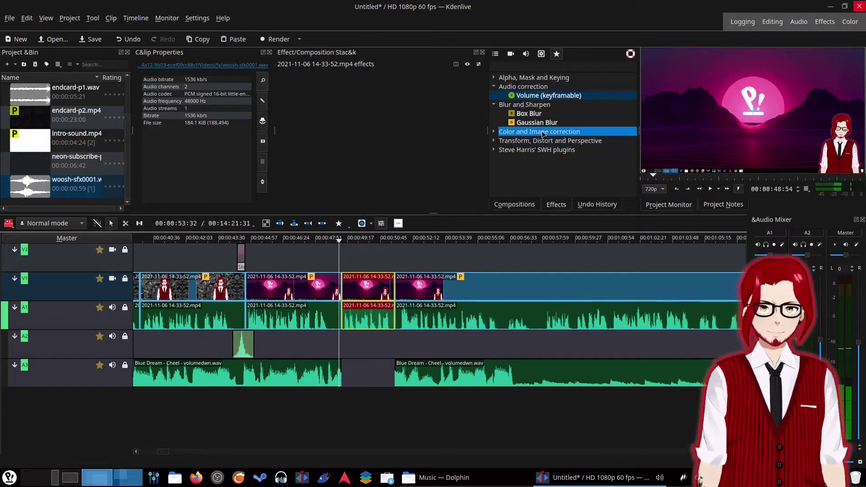
pyautogui.click(523, 140)
pyautogui.click(528, 159)
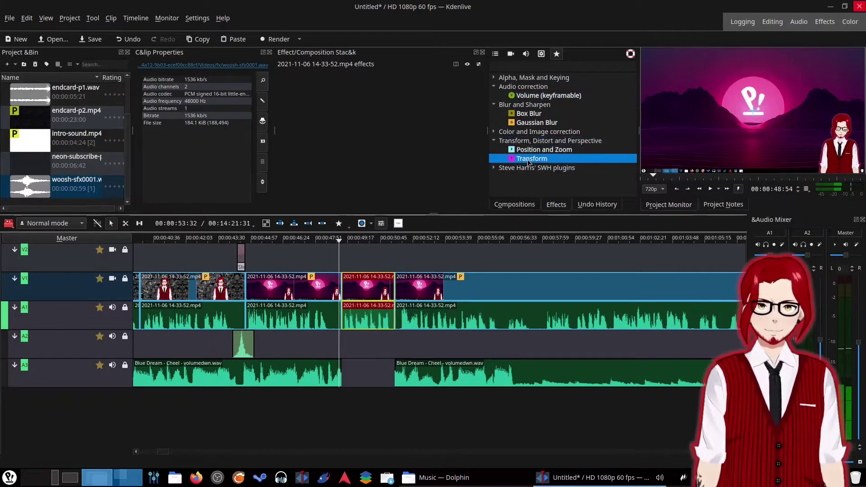
pyautogui.click(529, 151)
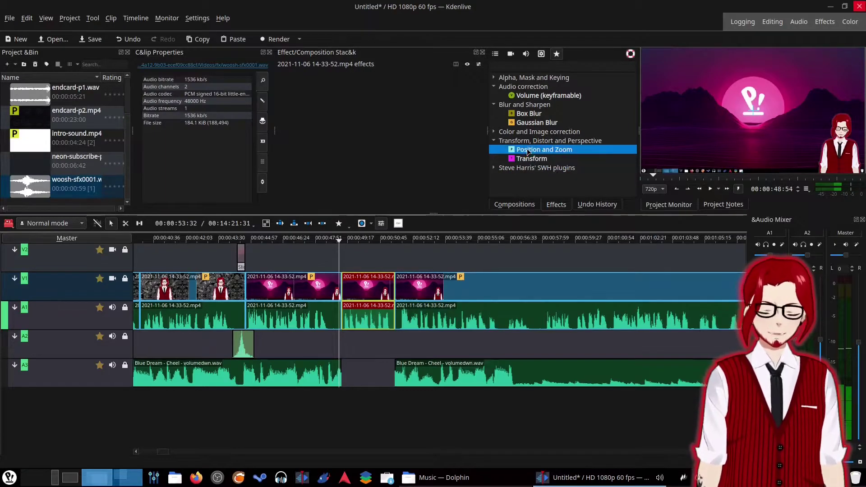
pyautogui.moveTo(463, 206); pyautogui.dragTo(298, 117)
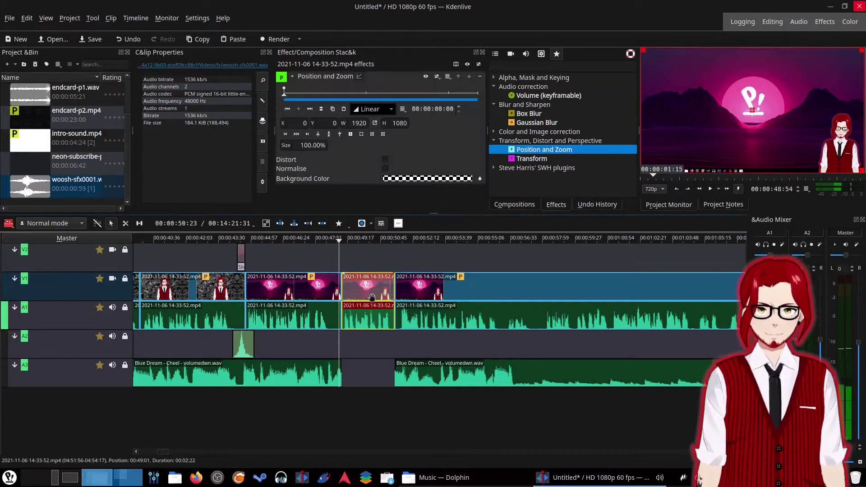
# Step: Add an end keyframe at 150% size with the image shifted toward the upper left
pyautogui.click(285, 93)
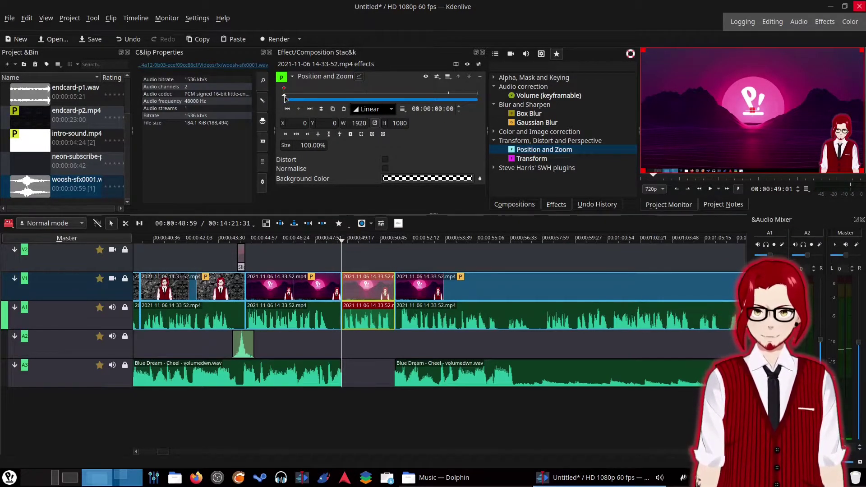
pyautogui.click(310, 108)
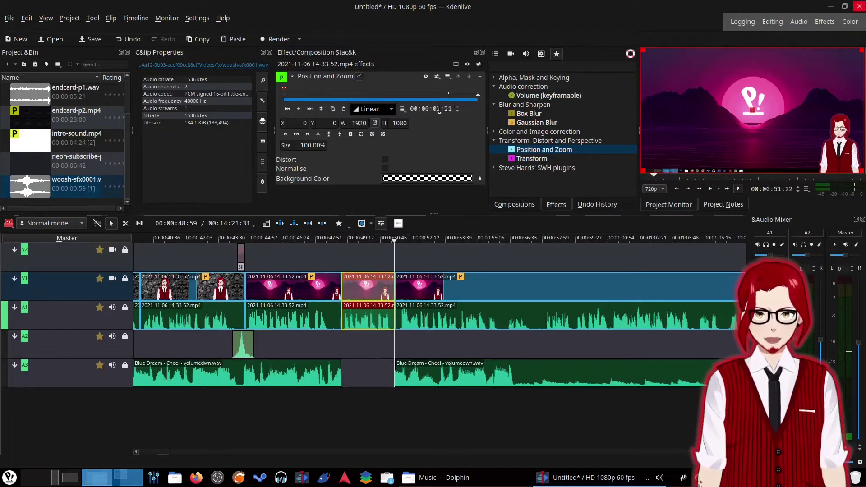
pyautogui.click(299, 109)
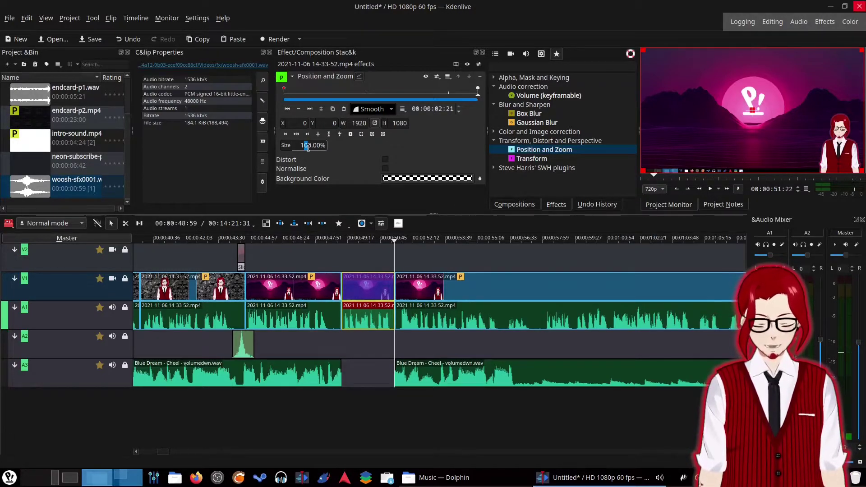
pyautogui.press('Return')
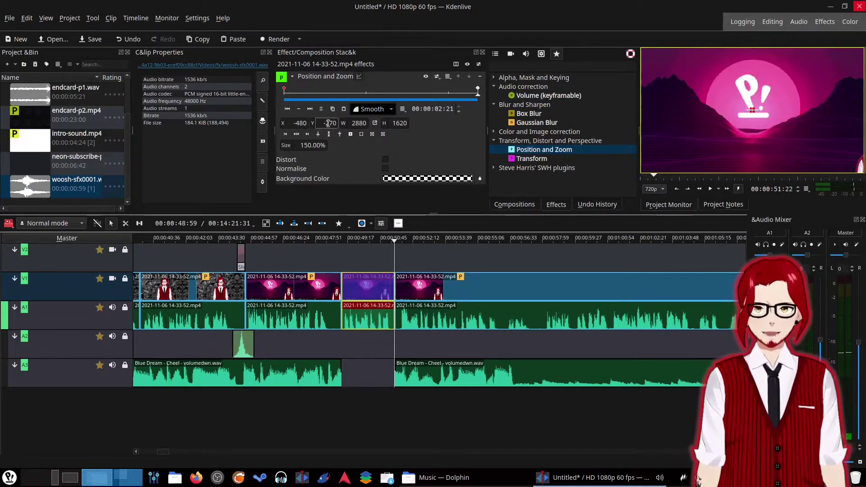
pyautogui.moveTo(753, 112); pyautogui.dragTo(698, 82)
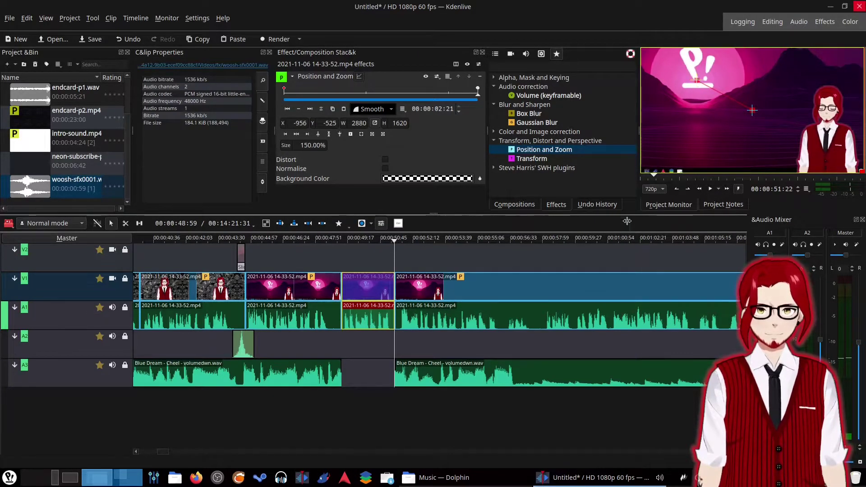
# Step: Preview the zoom, then trim the end of the preceding clip
pyautogui.click(333, 240)
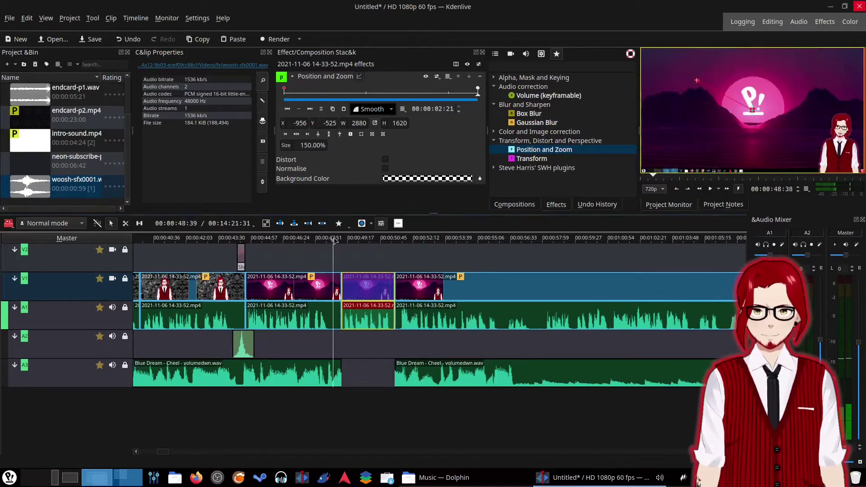
pyautogui.click(298, 239)
pyautogui.press('space')
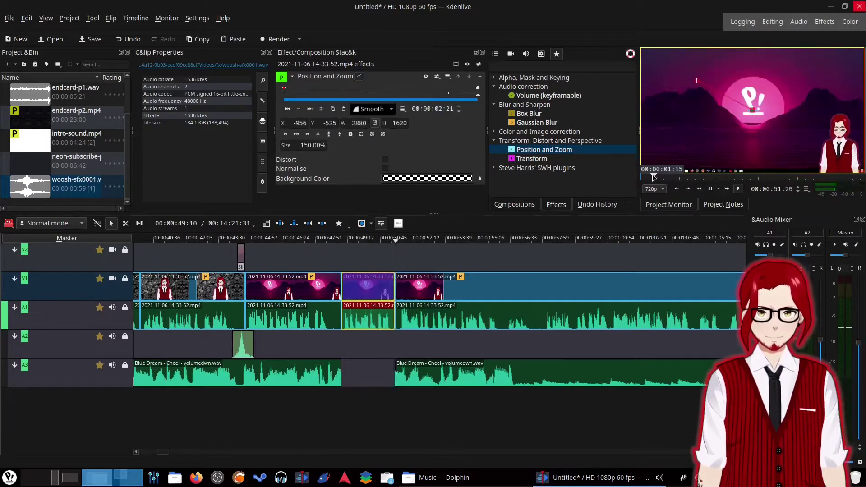
pyautogui.click(709, 189)
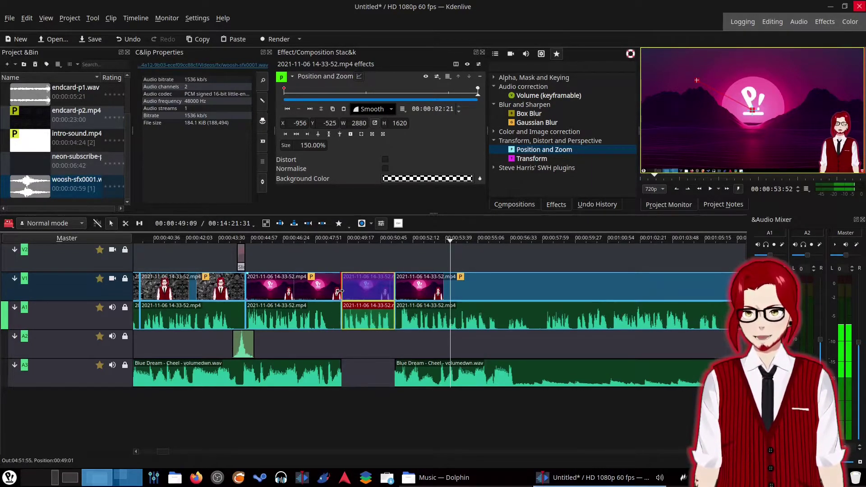
pyautogui.moveTo(343, 293); pyautogui.dragTo(332, 293)
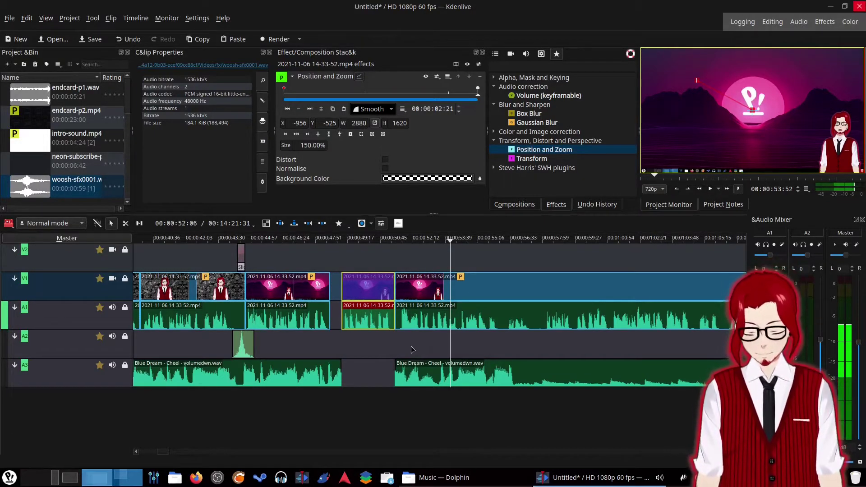
# Step: Undo the earlier trim, effect and cuts, then split the long clip at about 50 seconds
pyautogui.hotkey('ctrl', 'z')
pyautogui.hotkey('ctrl', 'z')
pyautogui.hotkey('ctrl', 'z')
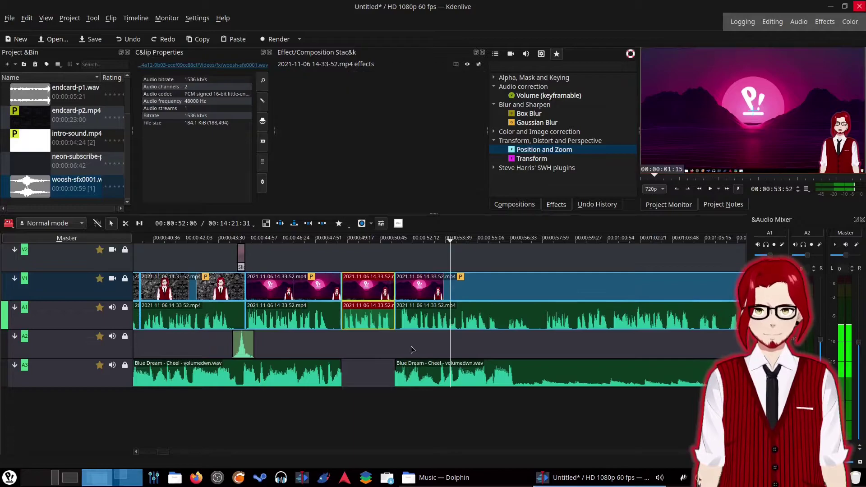
pyautogui.hotkey('ctrl', 'z')
pyautogui.moveTo(345, 243); pyautogui.dragTo(509, 261)
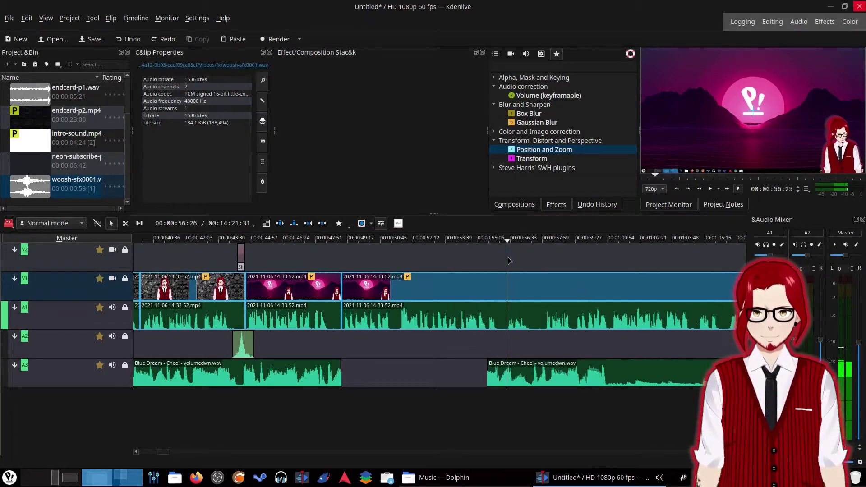
pyautogui.rightClick(535, 290)
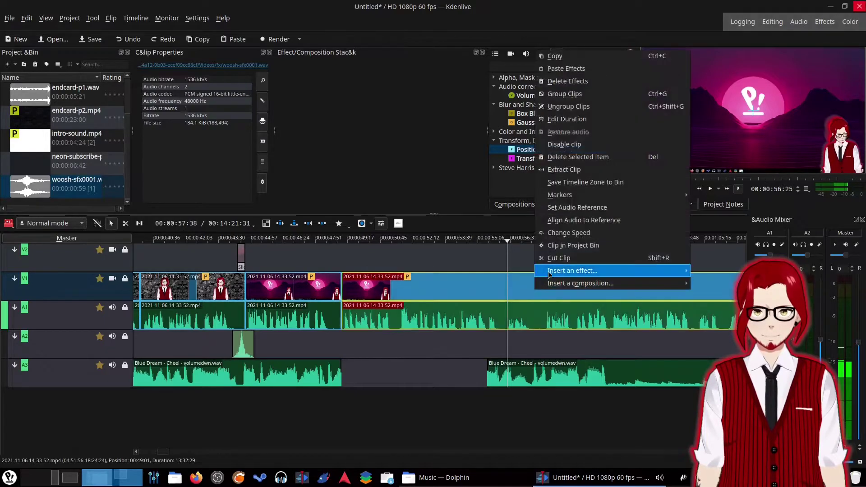
pyautogui.click(551, 258)
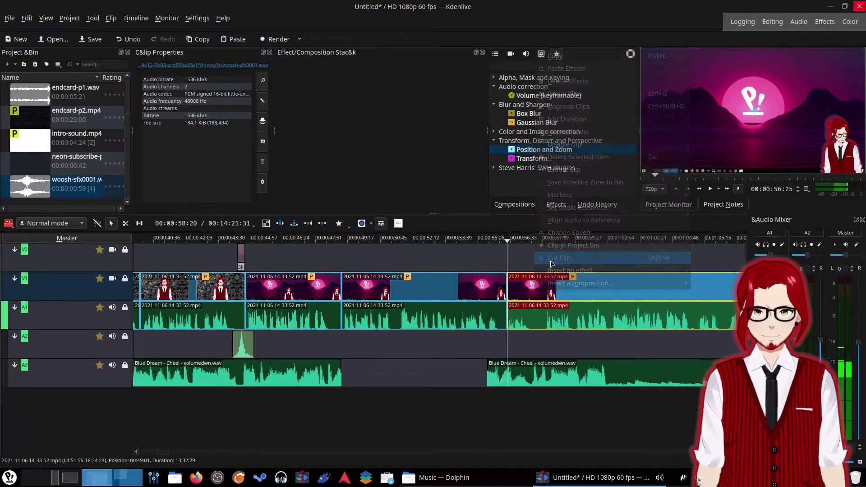
# Step: Move the Blue Dream music to the clip boundary and split it at the playhead
pyautogui.click(602, 379)
pyautogui.moveTo(602, 379); pyautogui.dragTo(457, 379)
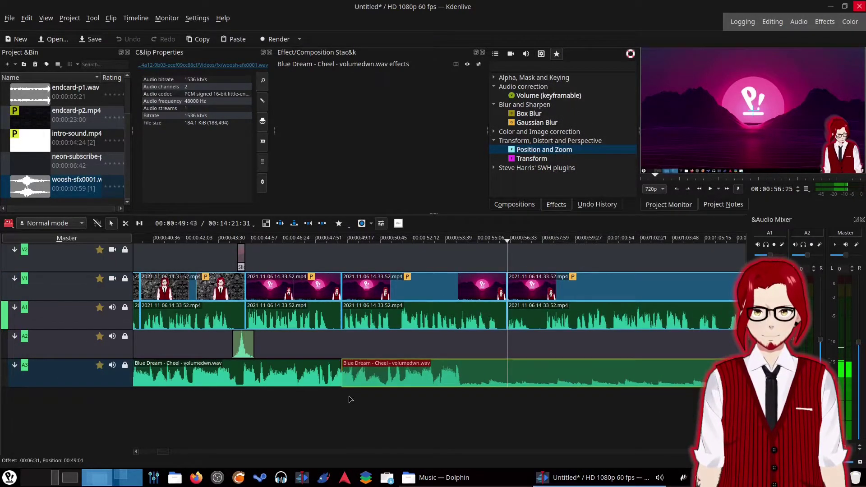
pyautogui.rightClick(524, 373)
pyautogui.click(541, 343)
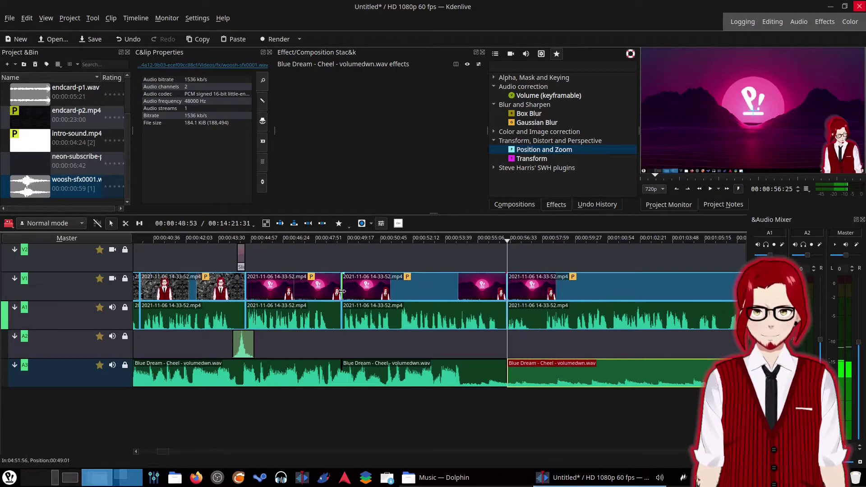
# Step: Trim 30 frames off the second clip, close the gap, and add Position and Zoom to the middle clip
pyautogui.moveTo(339, 293); pyautogui.dragTo(331, 293)
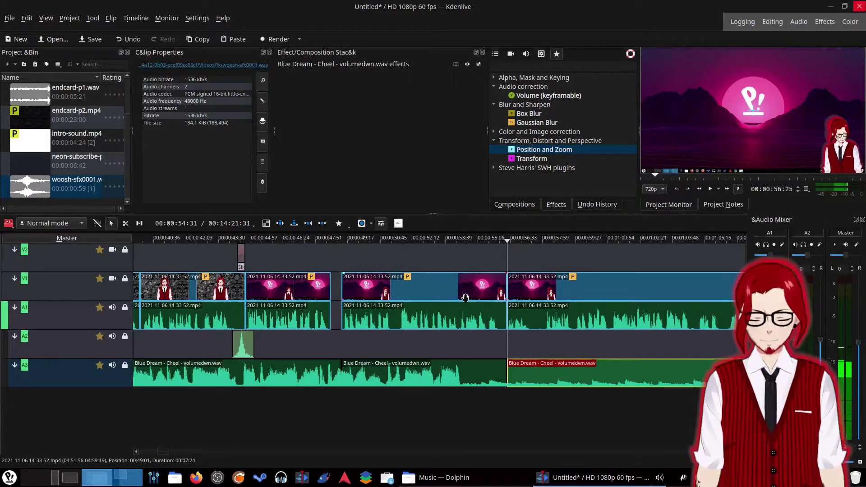
pyautogui.hotkey('ctrl', 'z')
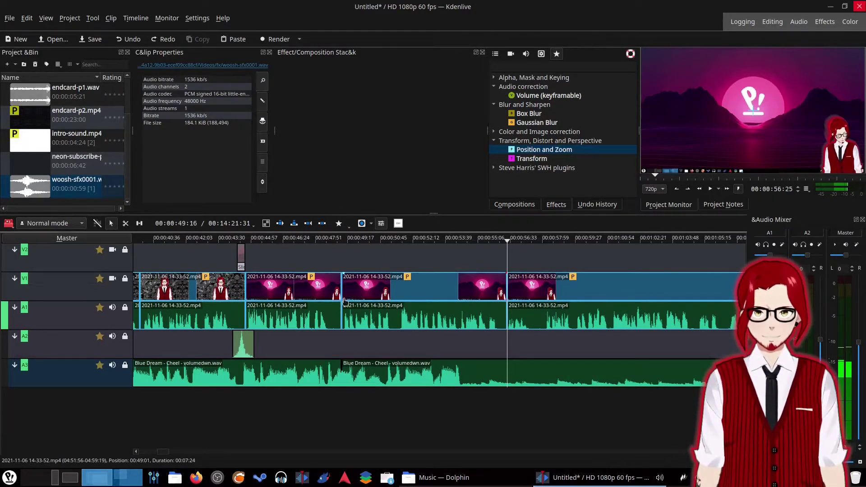
pyautogui.moveTo(341, 292); pyautogui.dragTo(328, 294)
pyautogui.moveTo(380, 302); pyautogui.dragTo(366, 301)
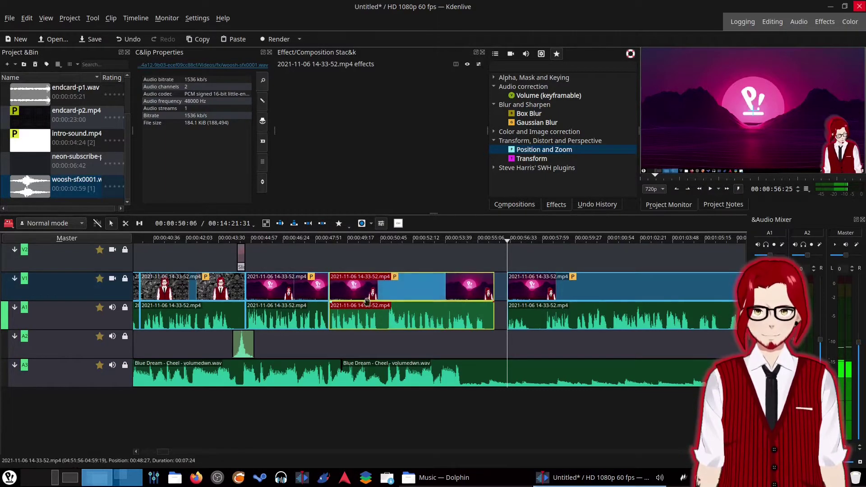
pyautogui.moveTo(514, 374); pyautogui.dragTo(501, 374)
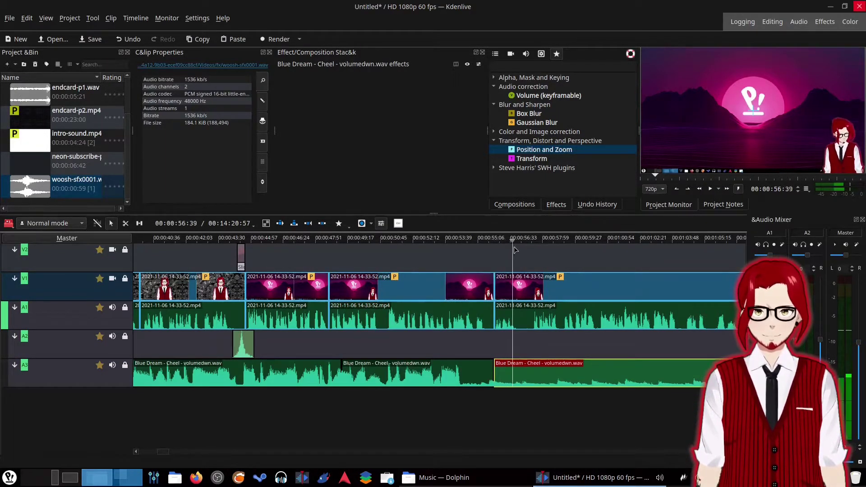
pyautogui.hotkey('shift', 'r')
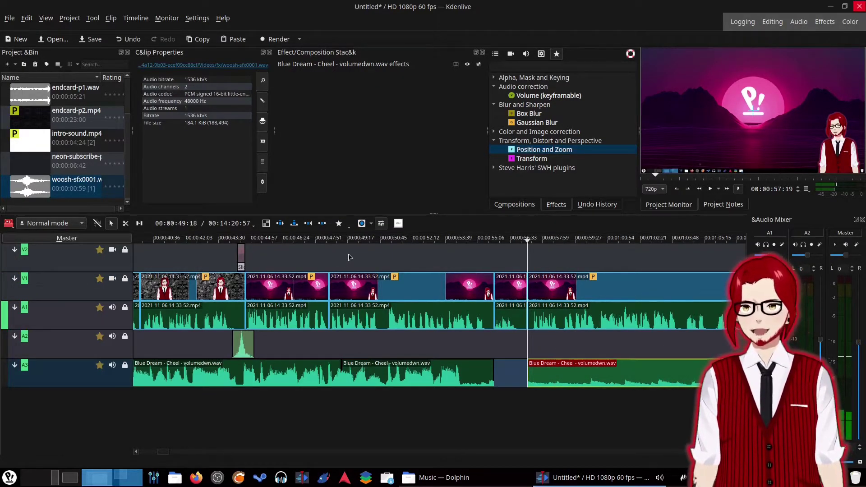
pyautogui.moveTo(500, 151); pyautogui.dragTo(369, 293)
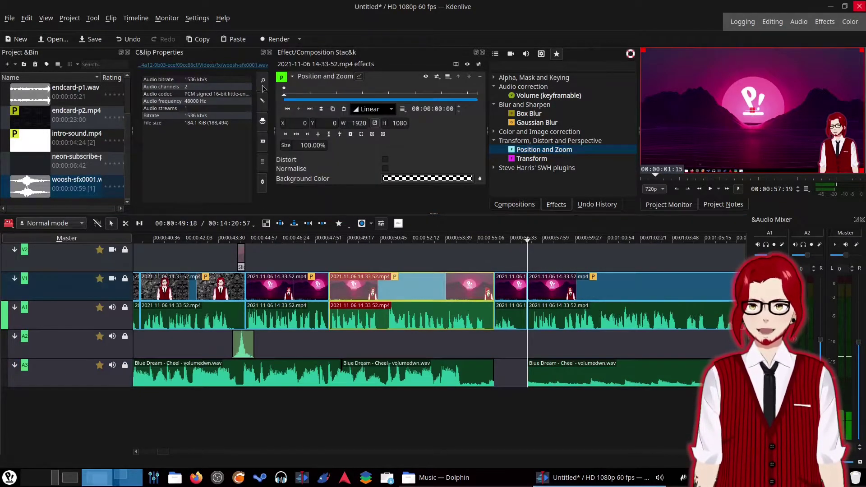
# Step: Add an end keyframe on the middle clip at 150% size, shifting the image up-left
pyautogui.moveTo(284, 96); pyautogui.dragTo(482, 97)
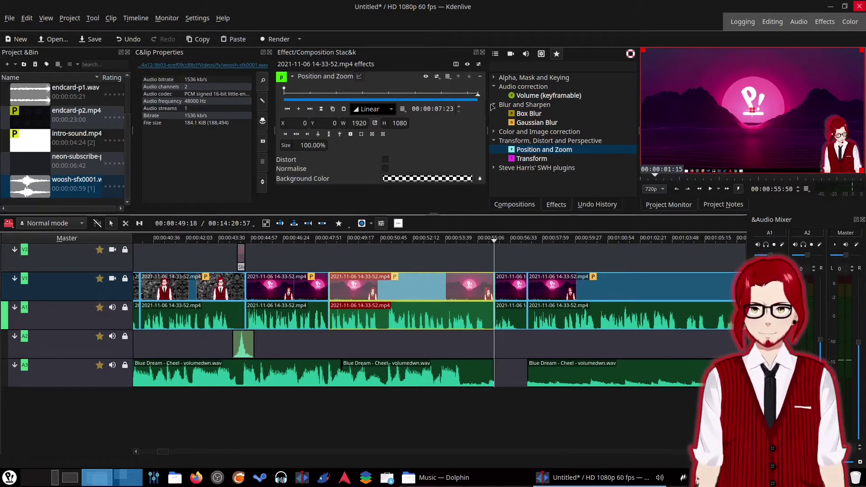
pyautogui.click(299, 110)
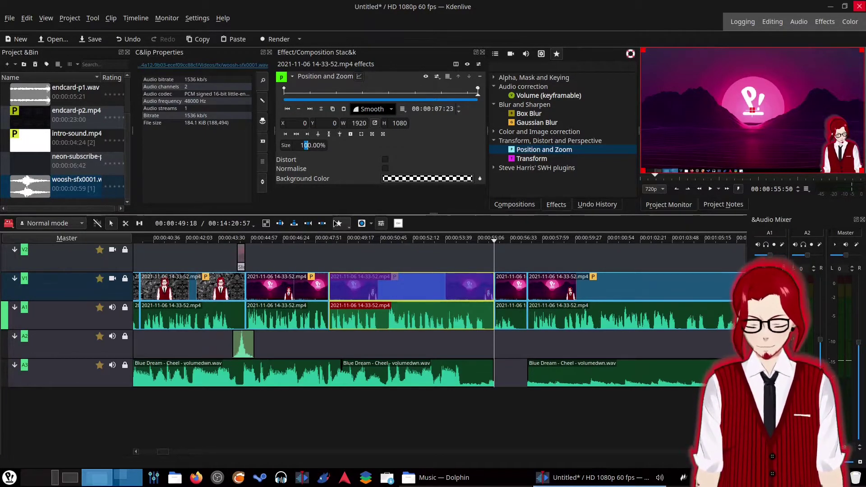
pyautogui.write('5')
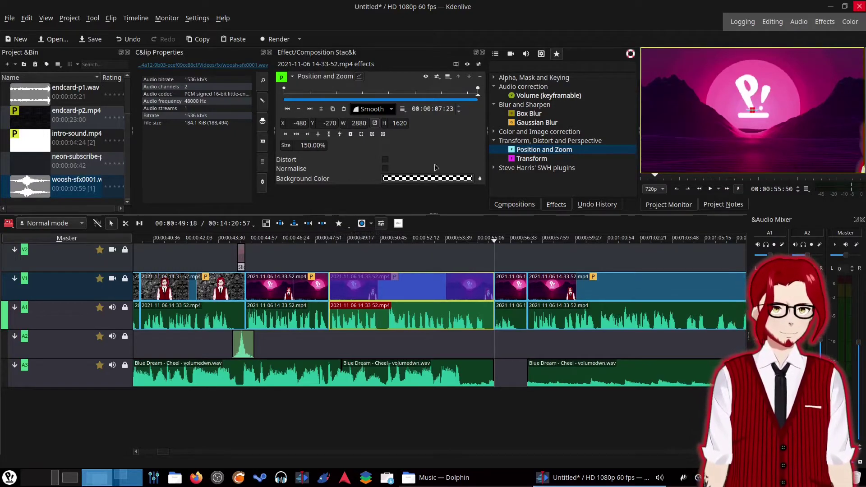
pyautogui.moveTo(752, 109); pyautogui.dragTo(699, 78)
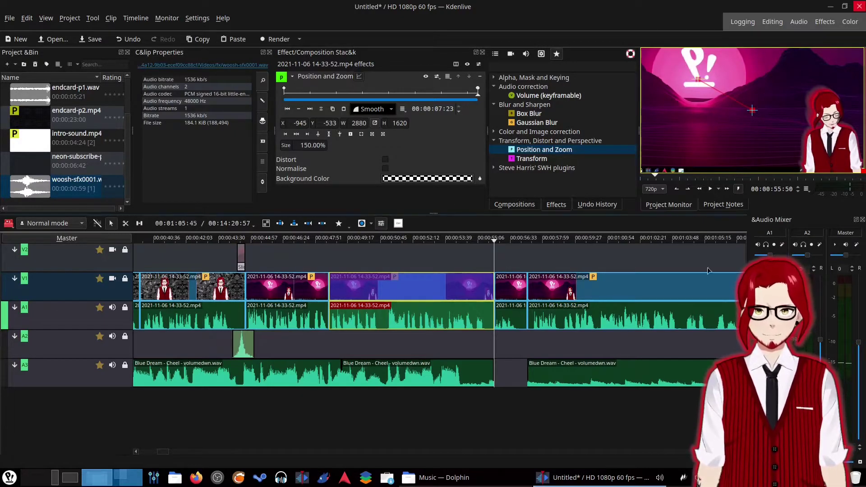
# Step: Give the following short clip a Position and Zoom at 300%, panned to frame the avatar
pyautogui.click(517, 272)
pyautogui.moveTo(541, 149); pyautogui.dragTo(512, 291)
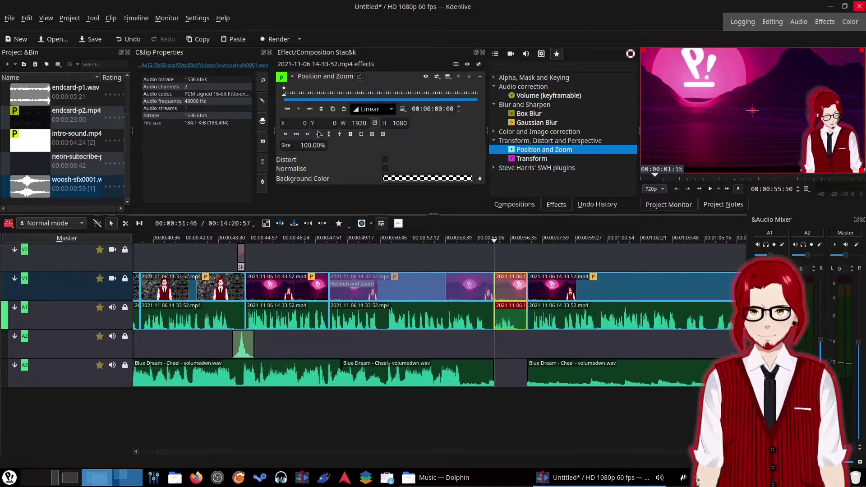
pyautogui.moveTo(305, 145); pyautogui.dragTo(301, 145)
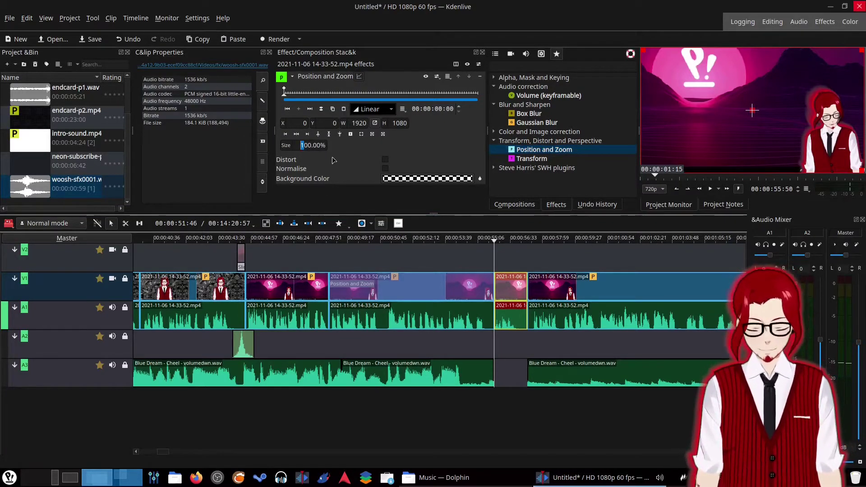
pyautogui.write('3')
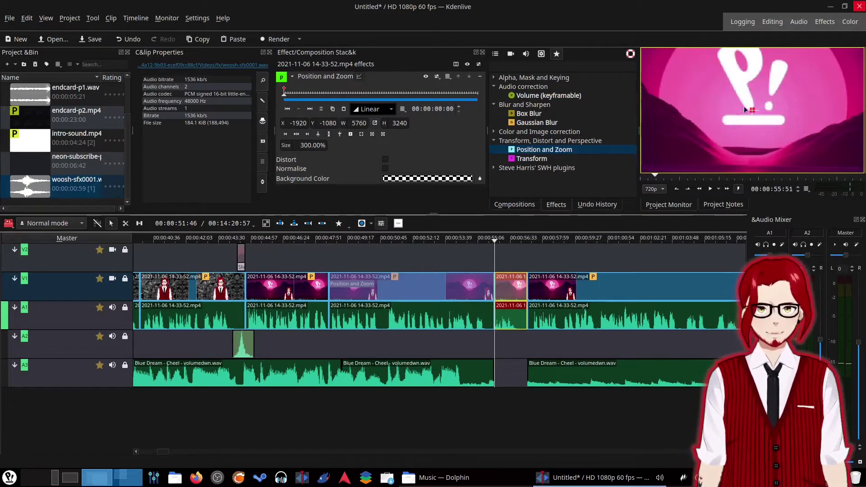
pyautogui.moveTo(746, 110); pyautogui.dragTo(569, 115)
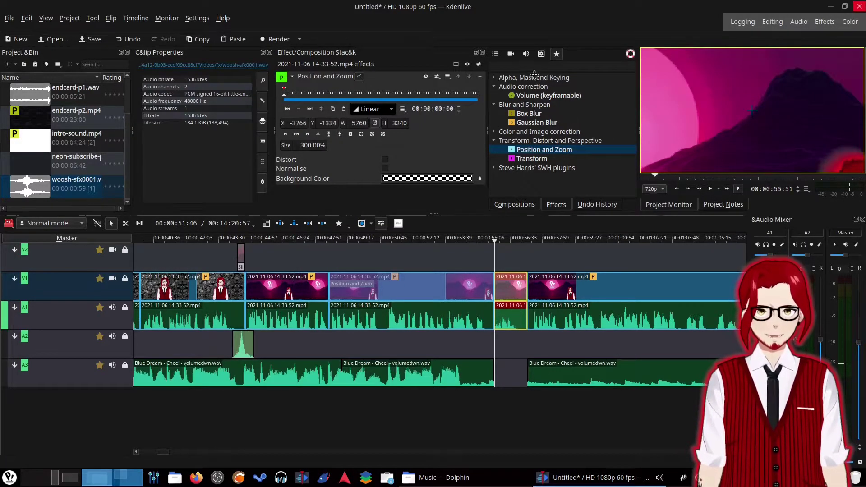
pyautogui.moveTo(533, 73); pyautogui.dragTo(528, 31)
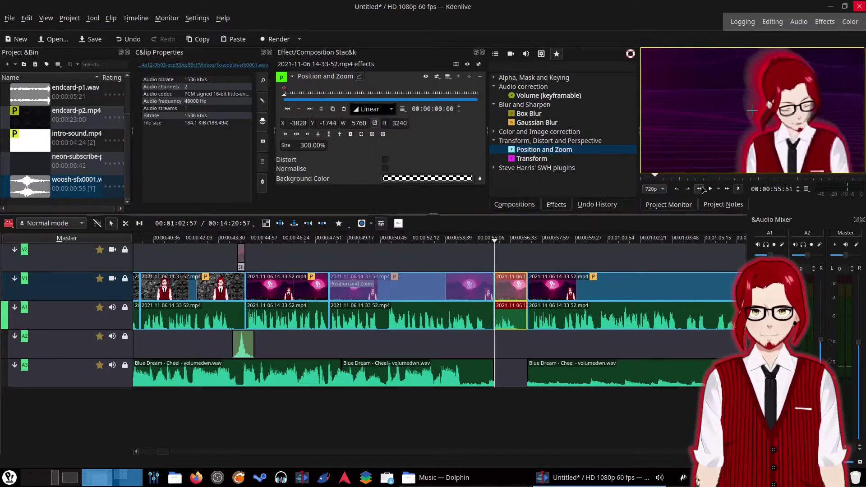
pyautogui.click(318, 239)
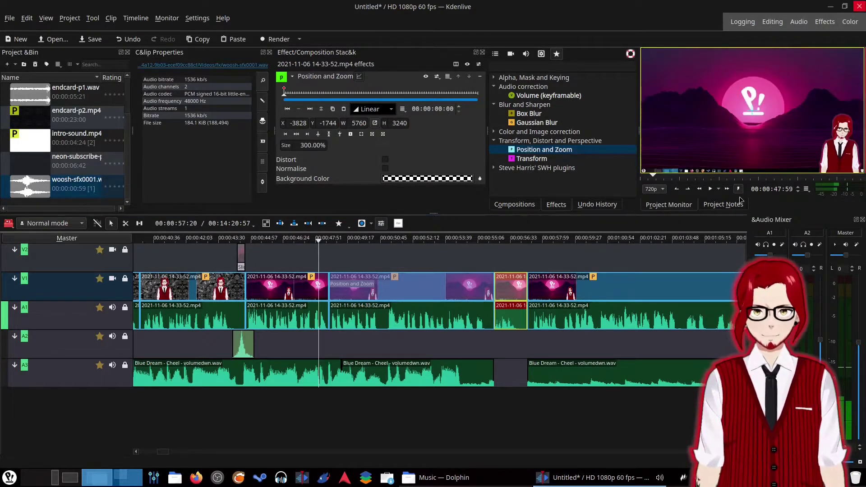
pyautogui.click(710, 189)
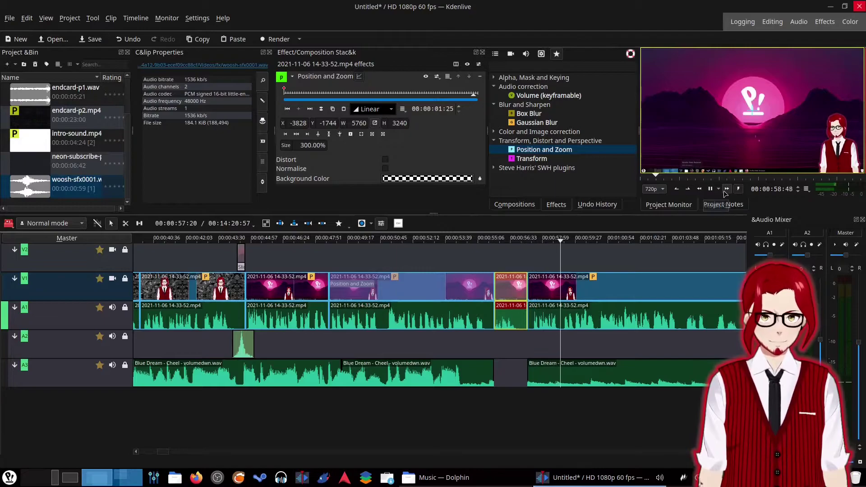
pyautogui.click(710, 189)
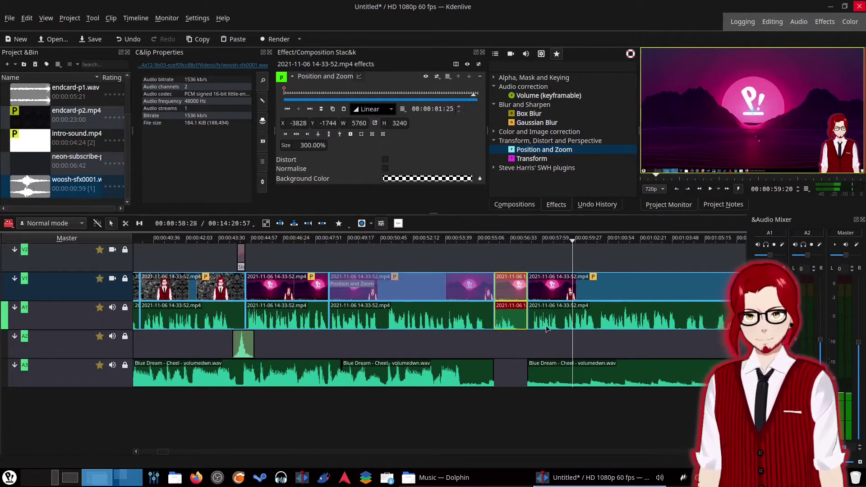
# Step: Split the long clip at 1:35:02
pyautogui.scroll(-3, 550, 289)
pyautogui.scroll(-15, 574, 289)
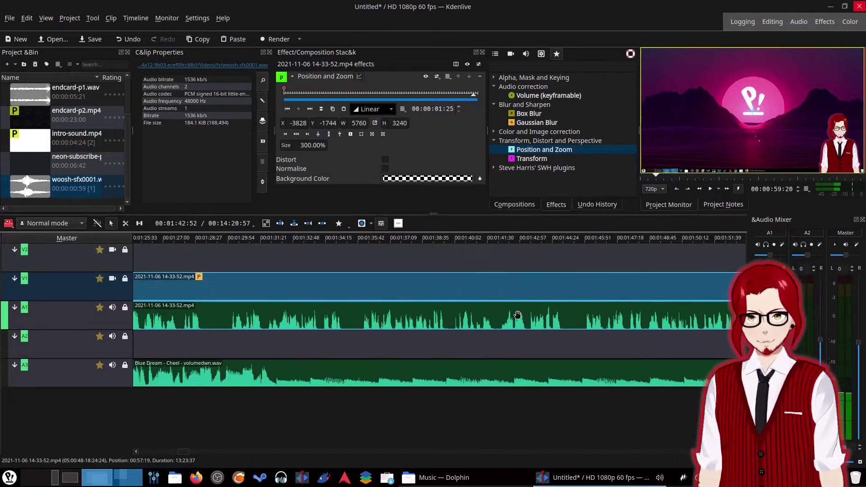
pyautogui.click(353, 247)
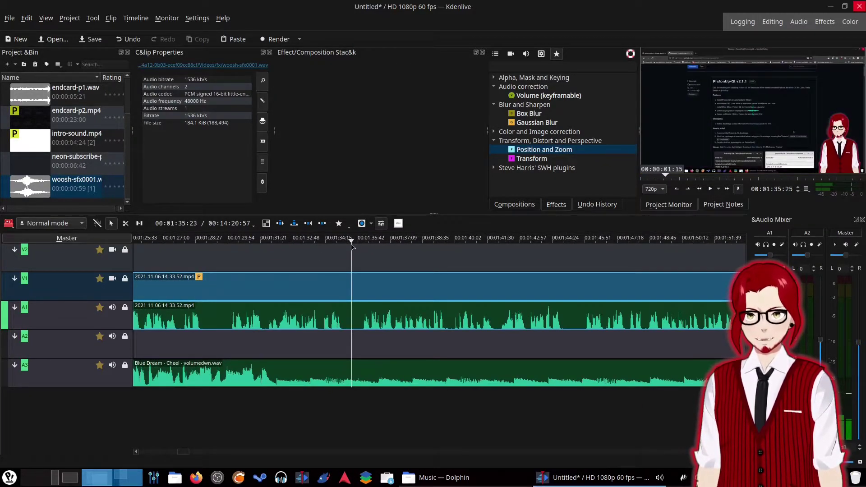
pyautogui.moveTo(352, 246); pyautogui.dragTo(345, 243)
pyautogui.rightClick(359, 292)
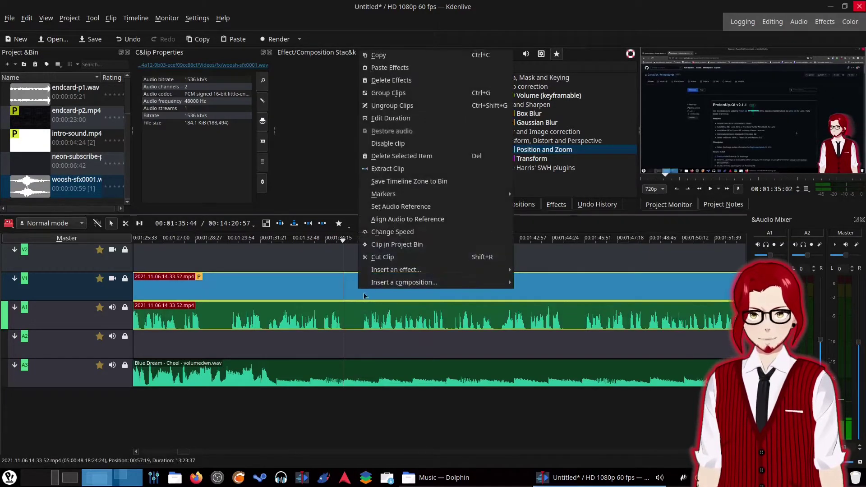
pyautogui.click(382, 263)
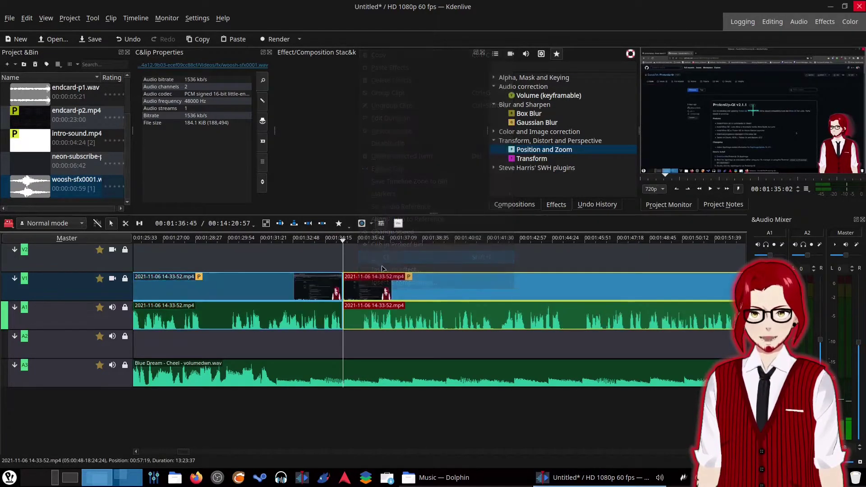
# Step: Trim the second part's video start later and group it with its audio
pyautogui.rightClick(352, 291)
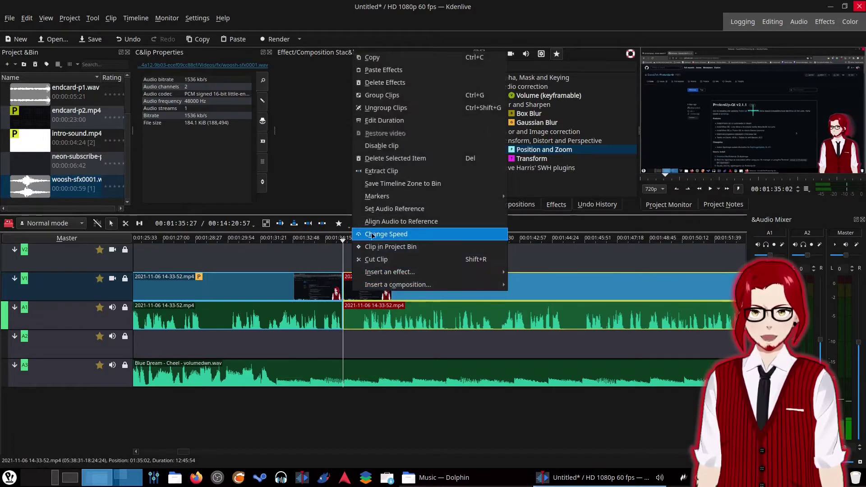
pyautogui.click(381, 171)
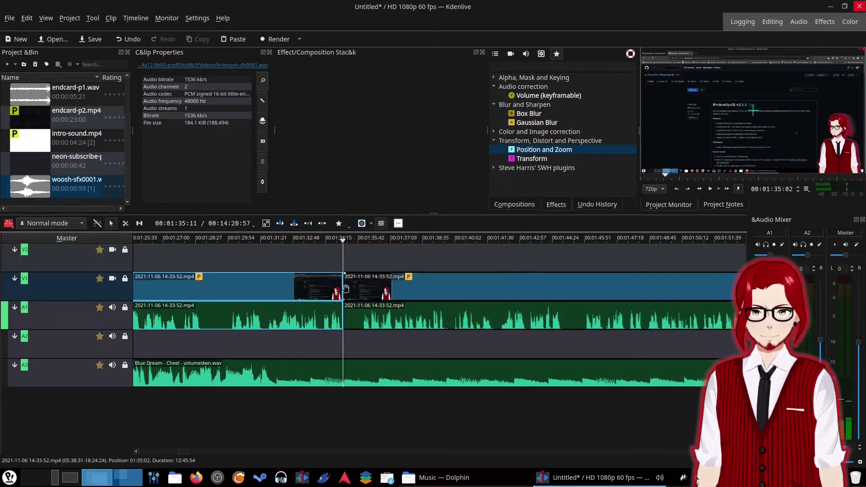
pyautogui.moveTo(343, 289); pyautogui.dragTo(377, 295)
pyautogui.click(409, 316)
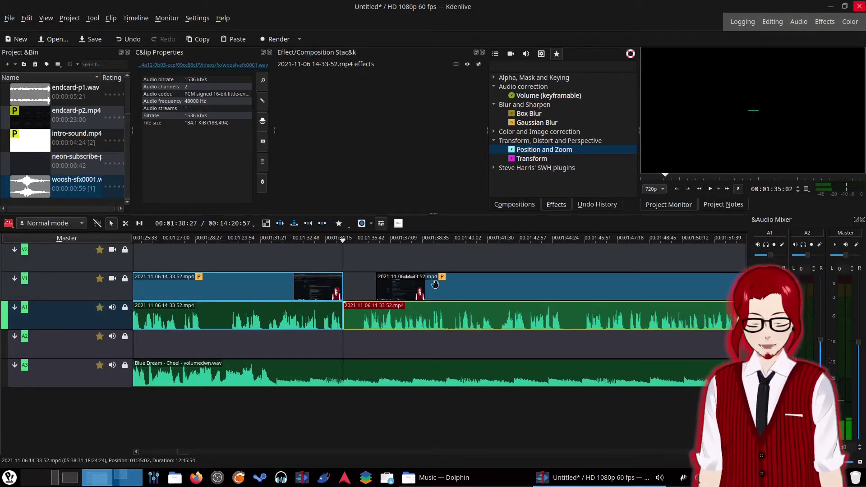
pyautogui.keyDown('shift'); pyautogui.click(437, 294); pyautogui.keyUp('shift')
pyautogui.rightClick(437, 295)
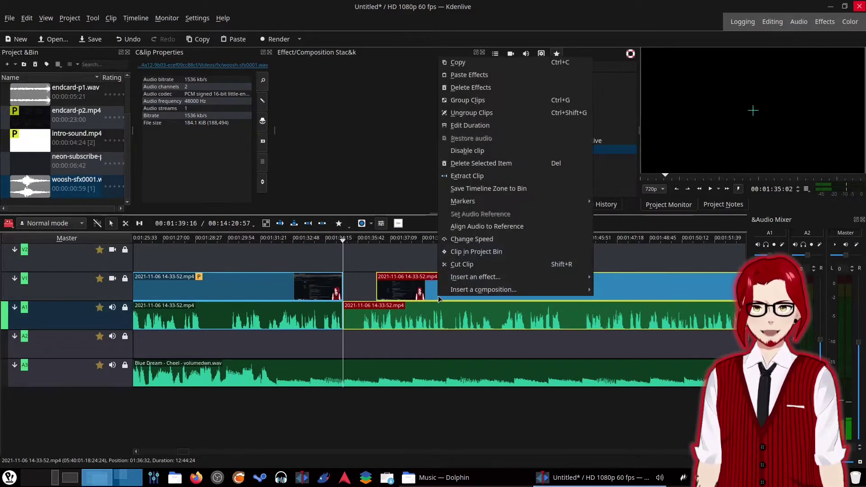
pyautogui.click(456, 103)
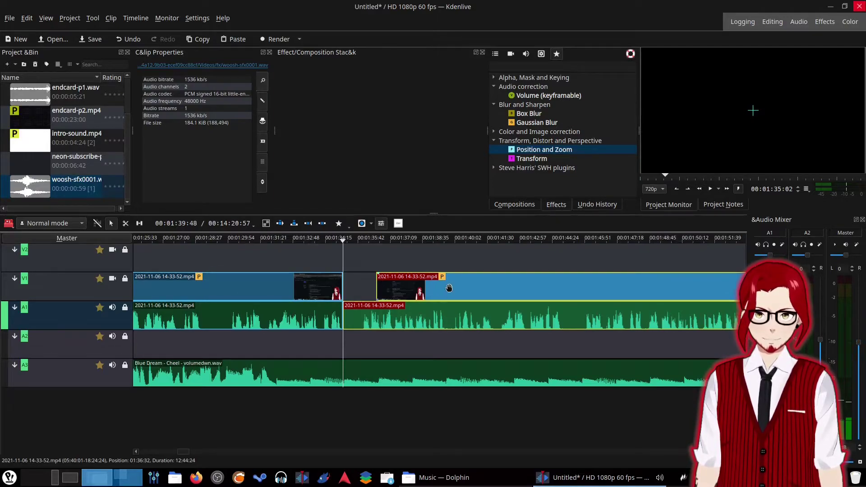
# Step: Move the grouped second part onto V2/A2, adjust the edges, and preview the cut
pyautogui.moveTo(451, 301); pyautogui.dragTo(410, 257)
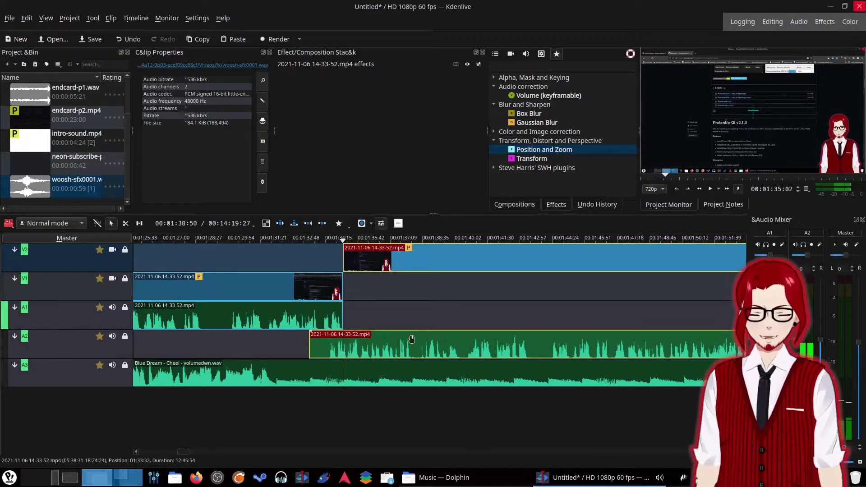
pyautogui.moveTo(346, 314); pyautogui.dragTo(359, 312)
pyautogui.moveTo(377, 264); pyautogui.dragTo(393, 268)
pyautogui.moveTo(291, 243); pyautogui.dragTo(282, 243)
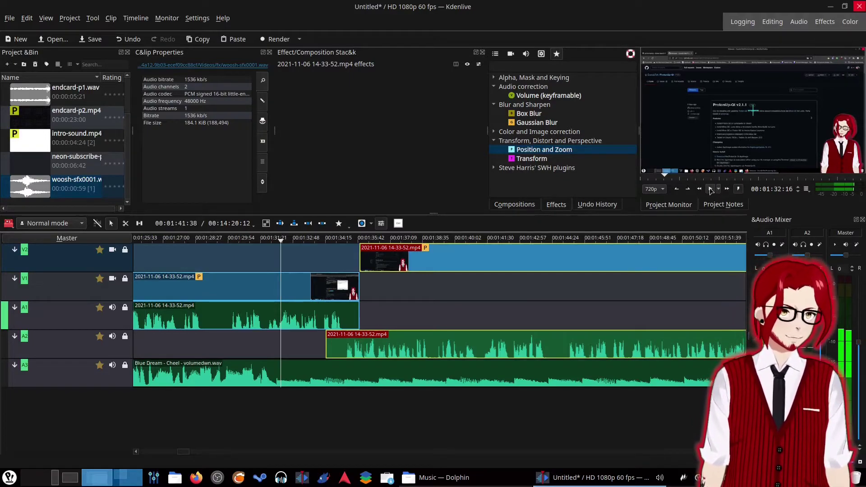
pyautogui.click(711, 189)
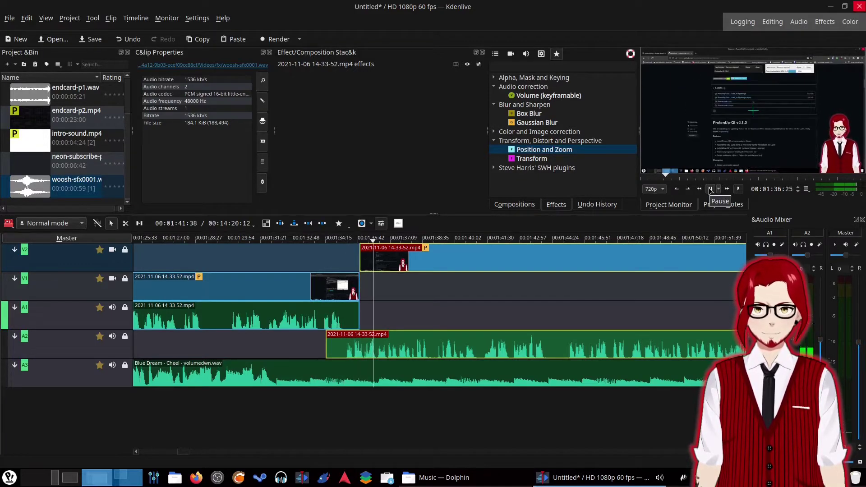
pyautogui.click(711, 189)
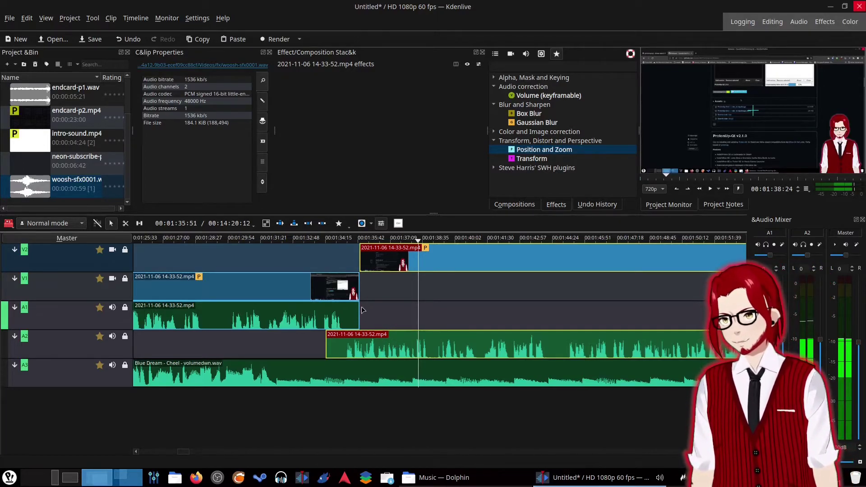
# Step: Trim the first part's end back to the cut and ungroup the second part's video and audio
pyautogui.click(367, 321)
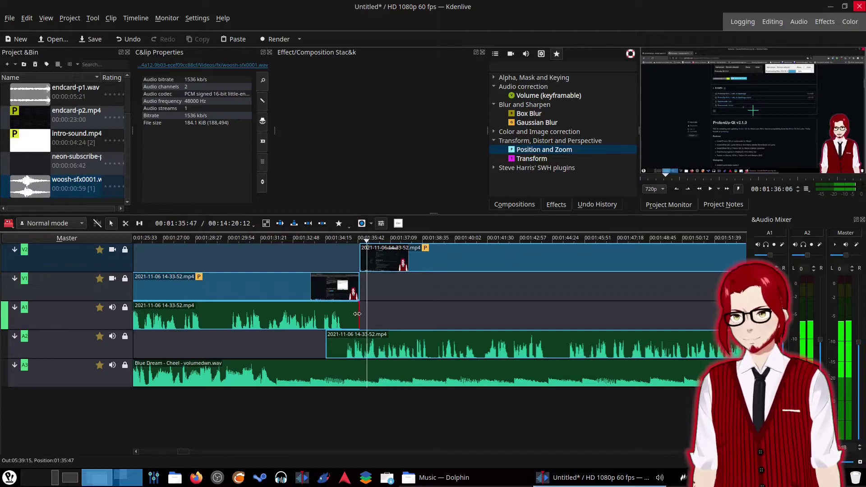
pyautogui.moveTo(359, 316); pyautogui.dragTo(344, 315)
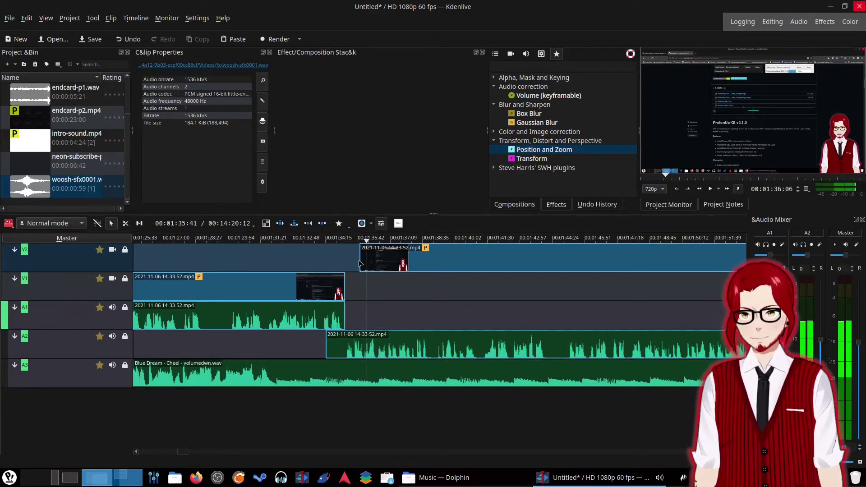
pyautogui.click(391, 262)
pyautogui.rightClick(391, 262)
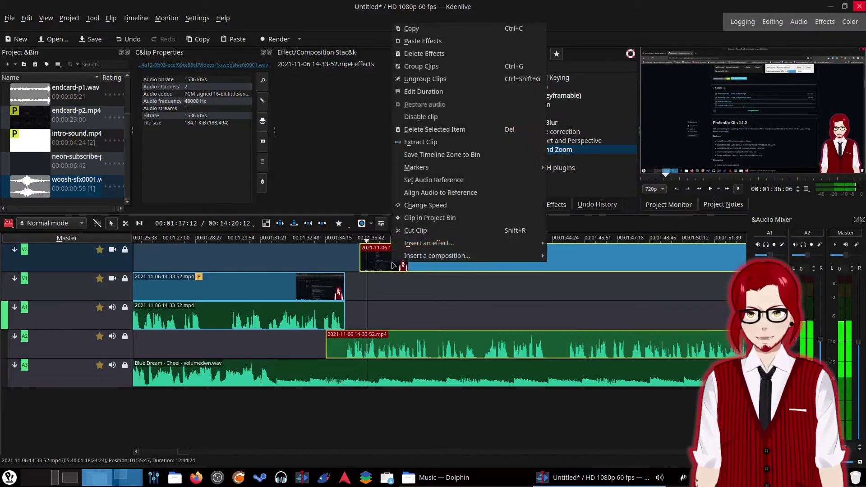
pyautogui.click(415, 80)
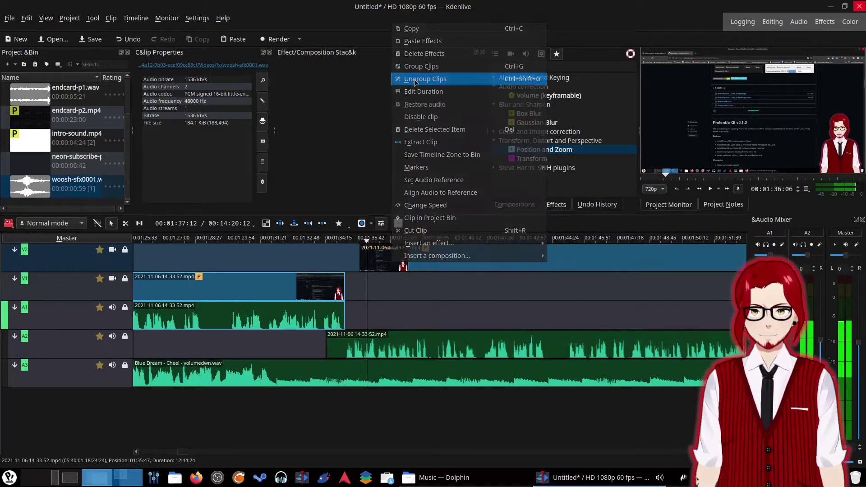
# Step: Extend the second part's video and audio starts back to the cut, then regroup them
pyautogui.moveTo(360, 250); pyautogui.dragTo(348, 251)
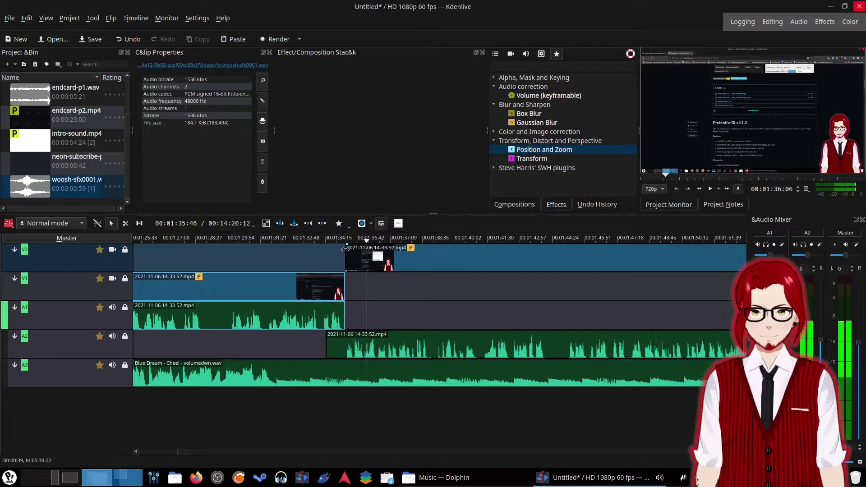
pyautogui.click(375, 343)
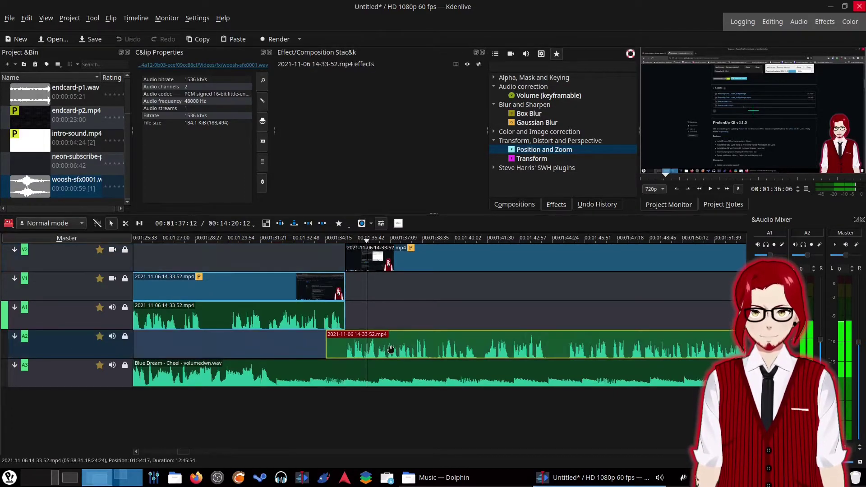
pyautogui.moveTo(334, 345); pyautogui.dragTo(354, 348)
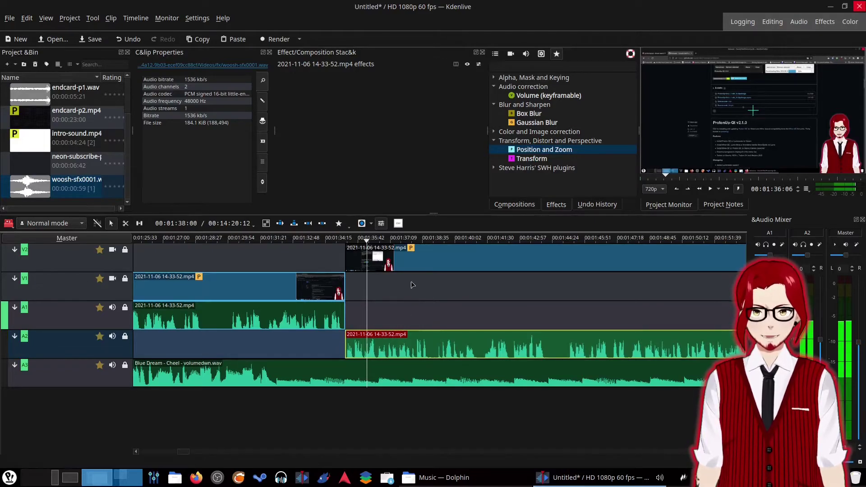
pyautogui.rightClick(408, 260)
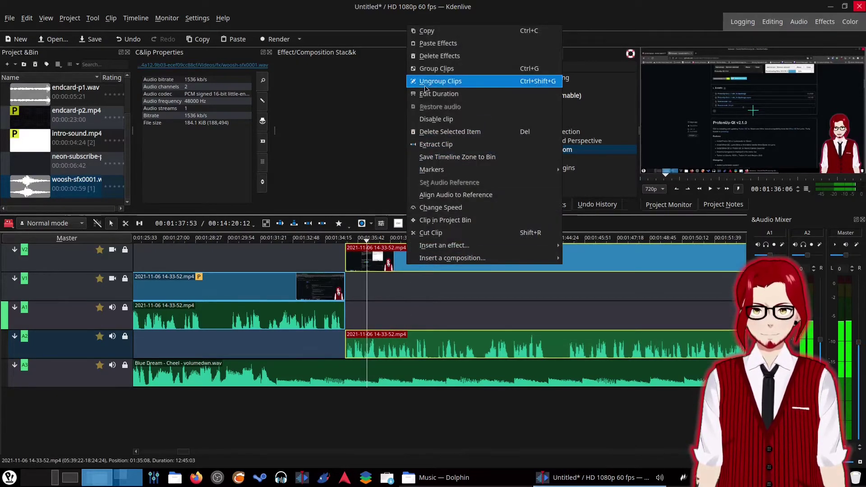
pyautogui.click(439, 68)
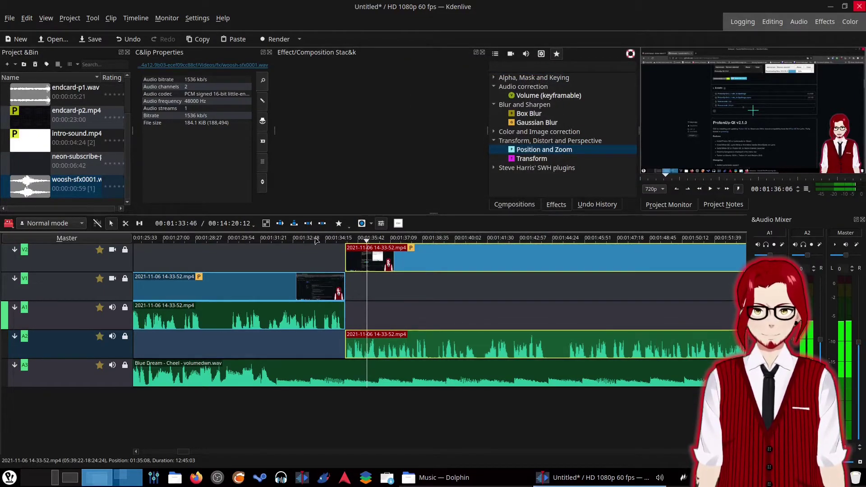
# Step: Play from just before the cut to check the straight join between the two parts
pyautogui.click(337, 313)
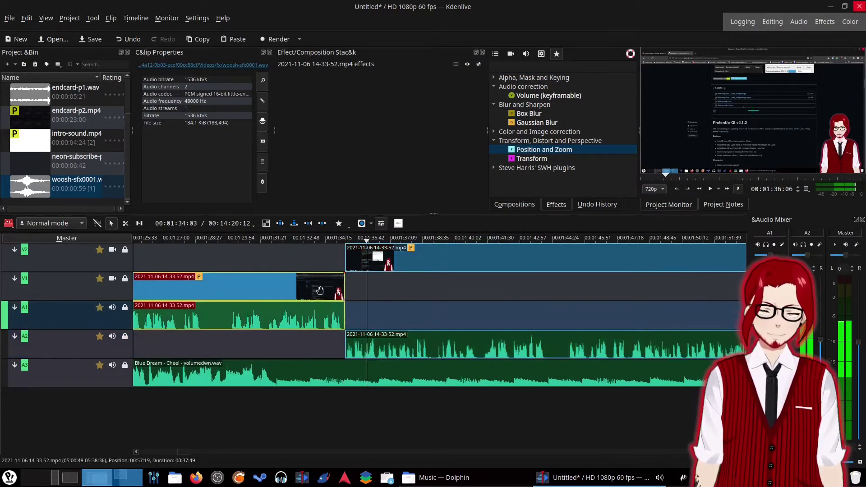
pyautogui.click(324, 240)
pyautogui.click(712, 190)
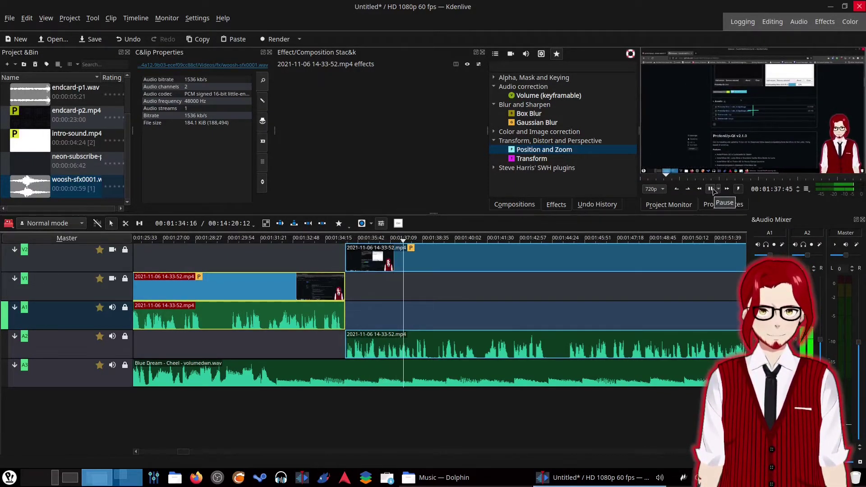
pyautogui.click(710, 189)
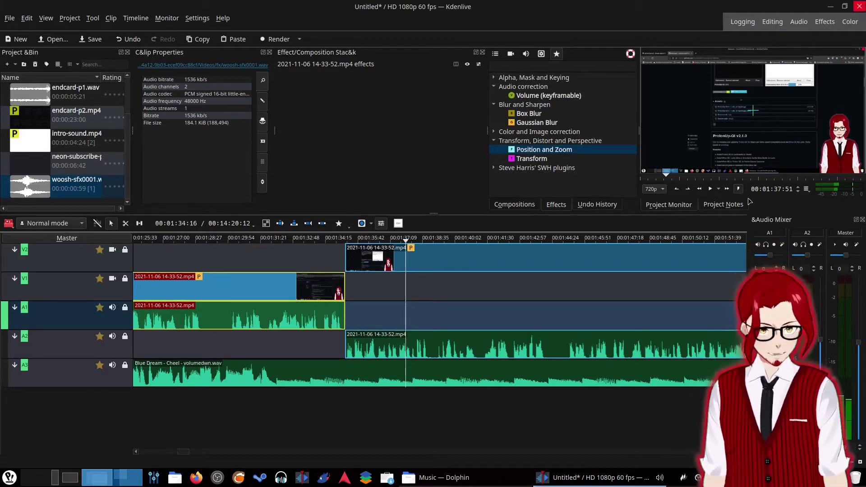
# Step: Expand the Color and Image correction effects and select Colorize
pyautogui.hscroll(-5, 420, 273)
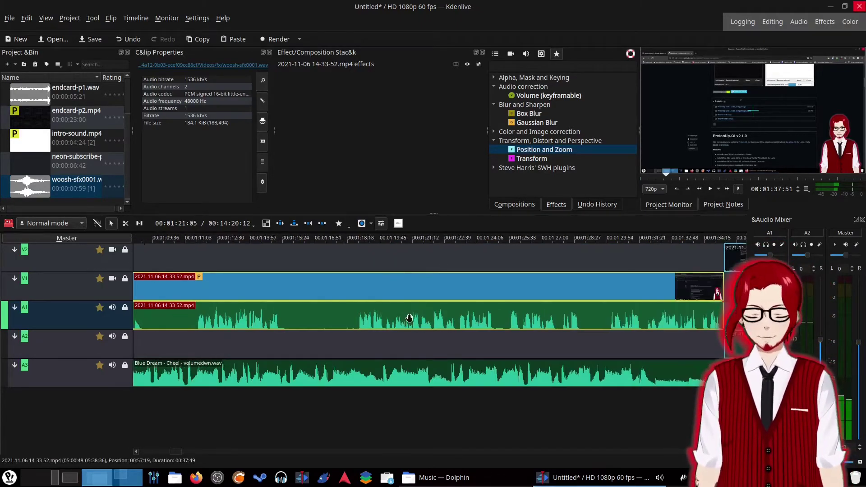
pyautogui.hscroll(4, 409, 318)
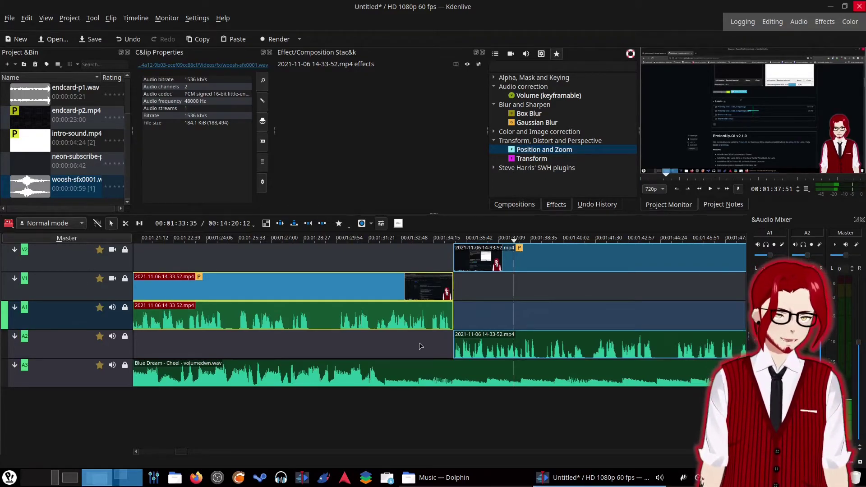
pyautogui.click(512, 133)
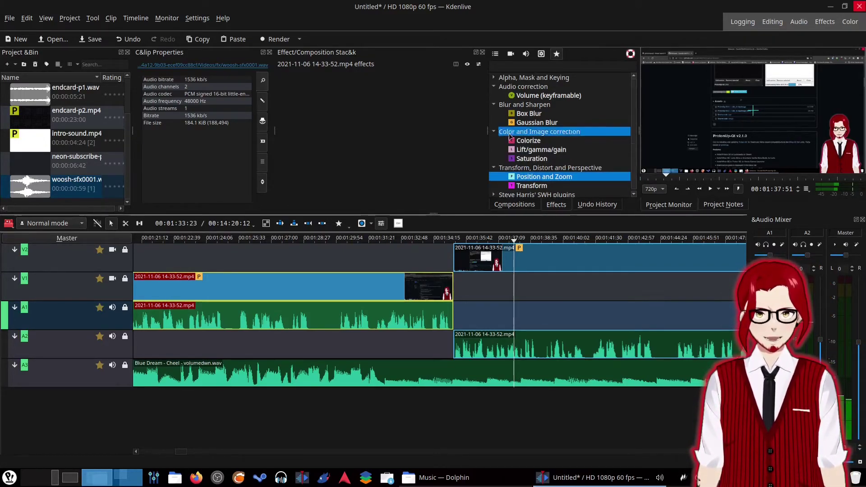
pyautogui.click(522, 142)
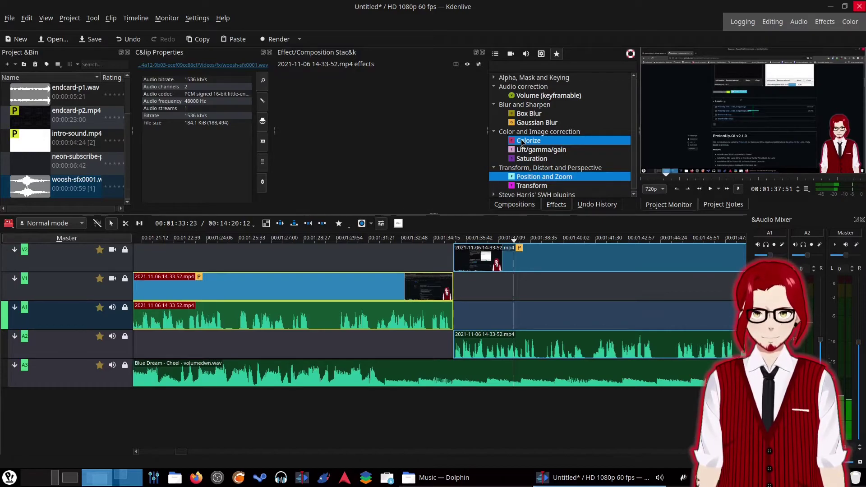
pyautogui.click(531, 147)
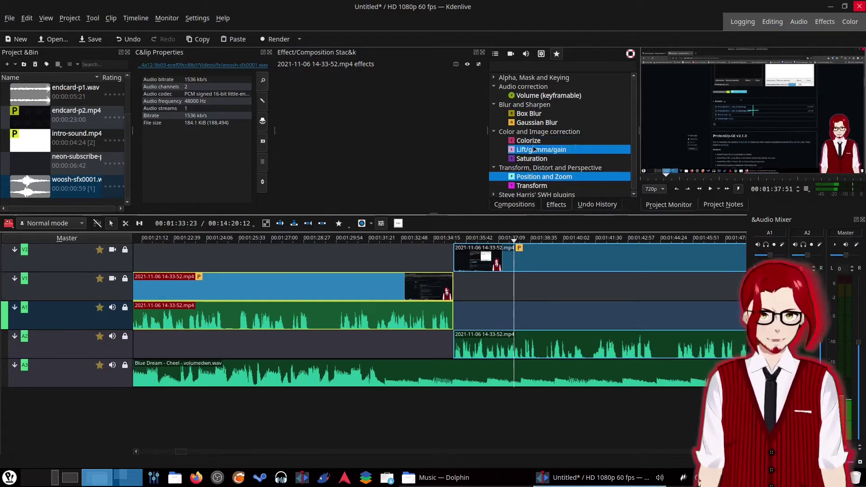
pyautogui.click(531, 143)
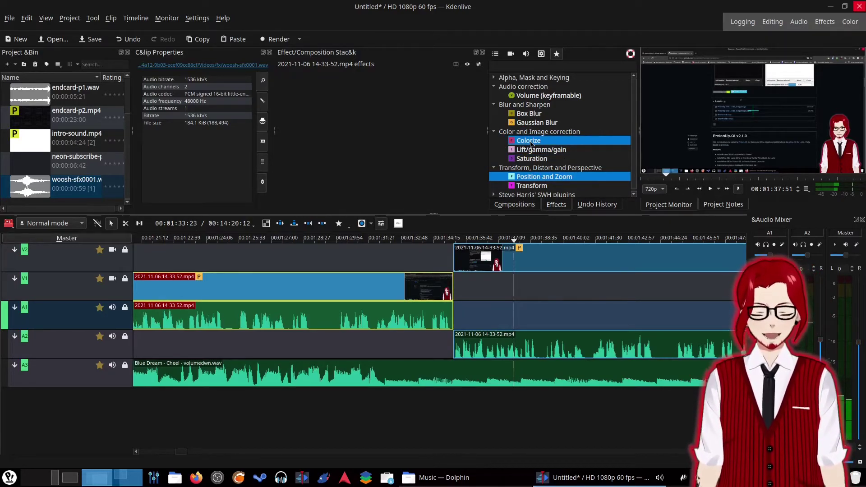
# Step: Apply Colorize to the V2 clip, drop its saturation to 0, then delete it
pyautogui.moveTo(550, 262); pyautogui.dragTo(550, 262)
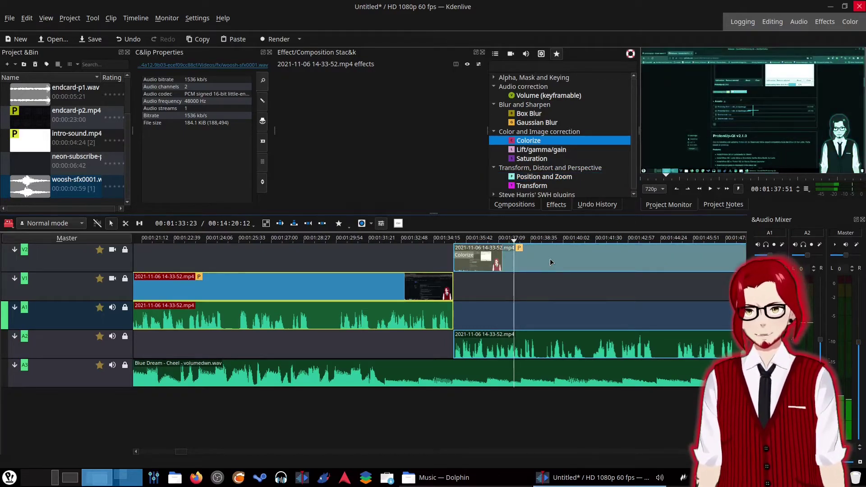
pyautogui.rightClick(550, 262)
pyautogui.click(551, 262)
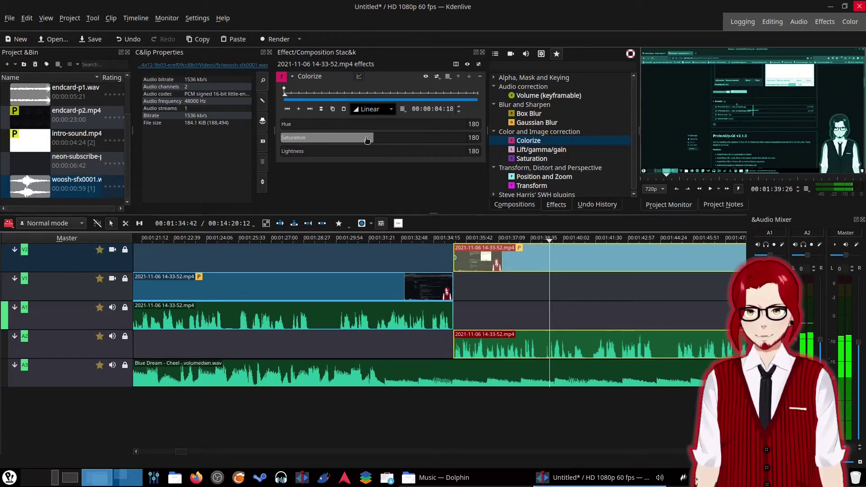
pyautogui.moveTo(370, 138); pyautogui.dragTo(163, 146)
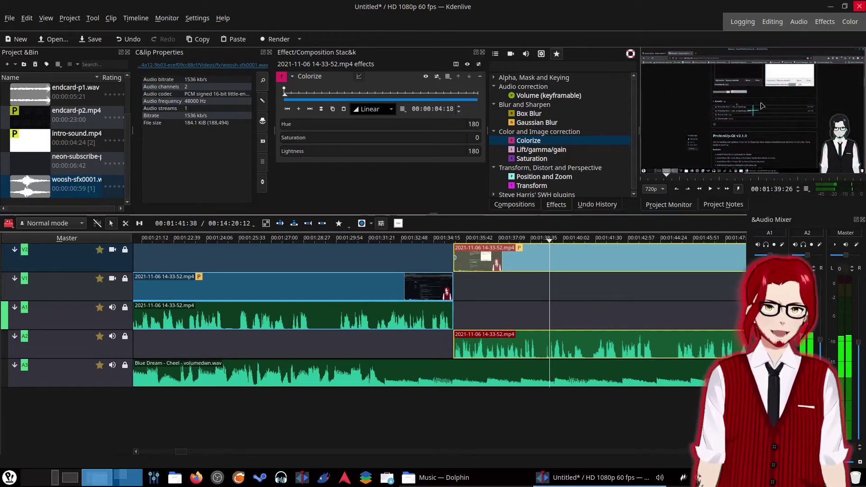
pyautogui.moveTo(847, 151)
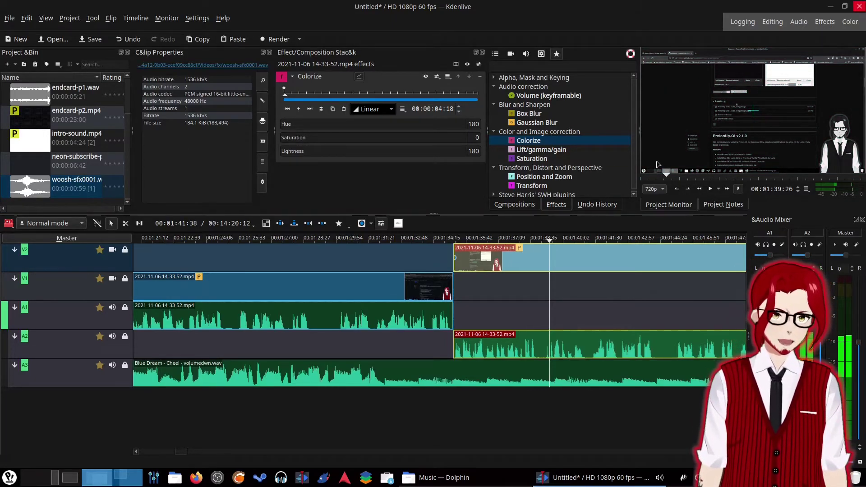
pyautogui.click(480, 76)
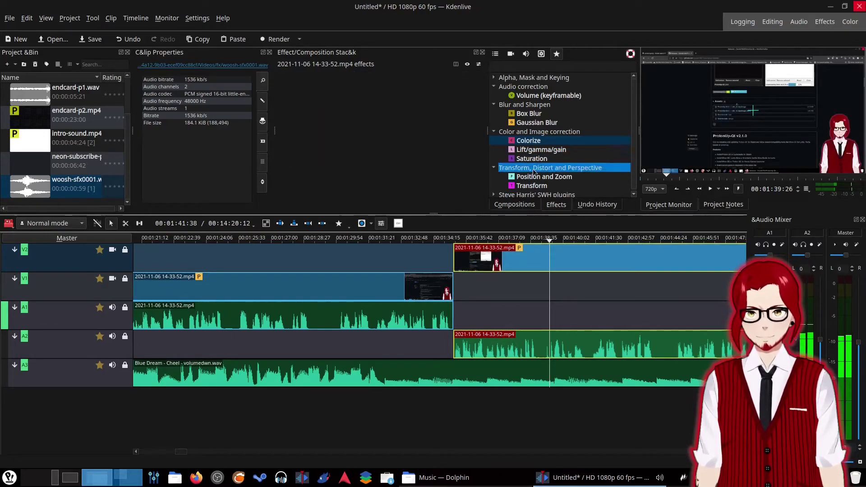
# Step: Apply Saturation to the V2 clip, lower it to 1 for greyscale, then remove it
pyautogui.moveTo(527, 160); pyautogui.dragTo(481, 259)
pyautogui.moveTo(305, 128); pyautogui.dragTo(280, 126)
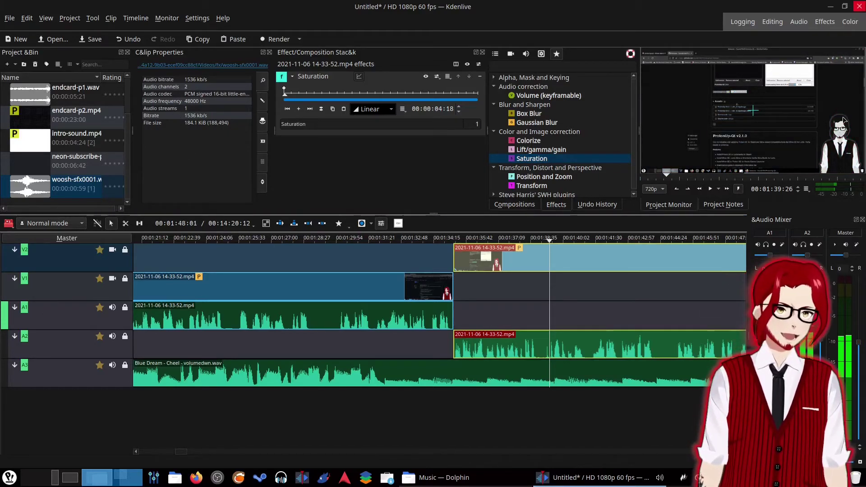
pyautogui.moveTo(854, 135)
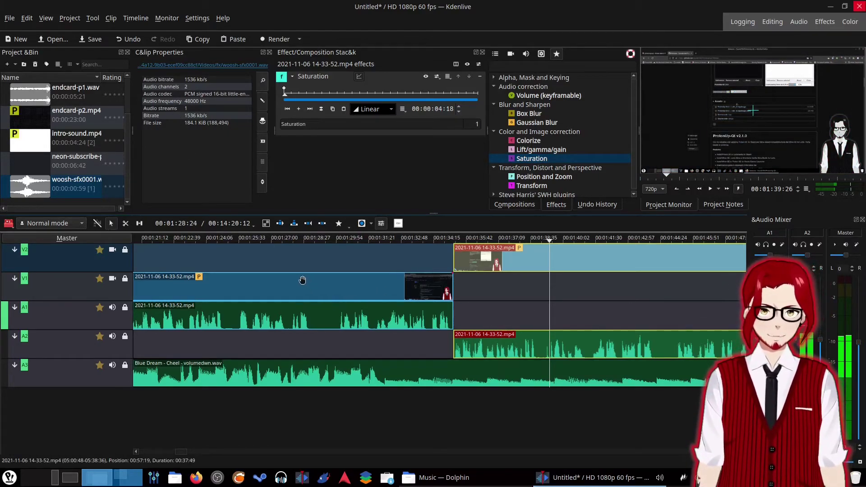
pyautogui.click(479, 77)
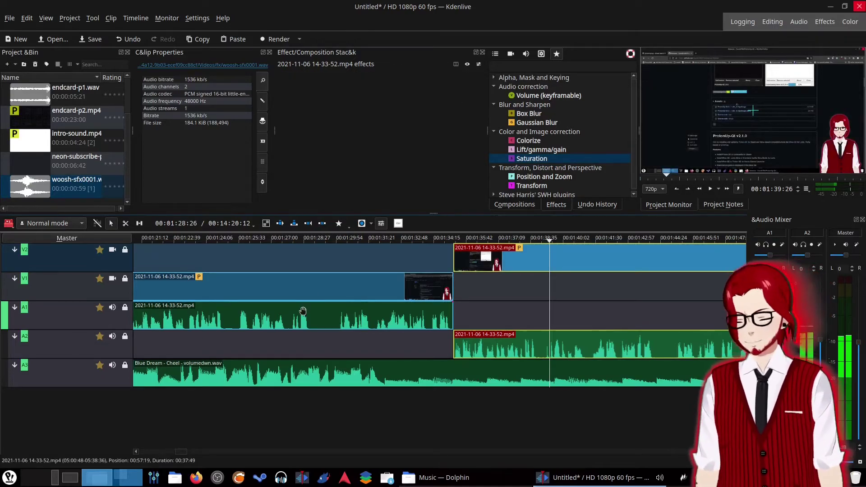
pyautogui.click(514, 160)
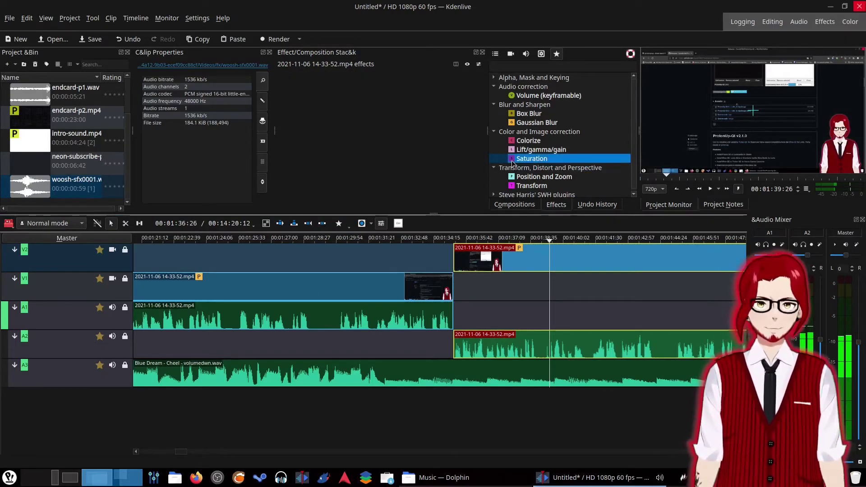
# Step: Drop neon-subscribe-popup.webm from the bin onto V2/A2 at about 8 seconds, near playhead 00:00:07:04
pyautogui.click(522, 142)
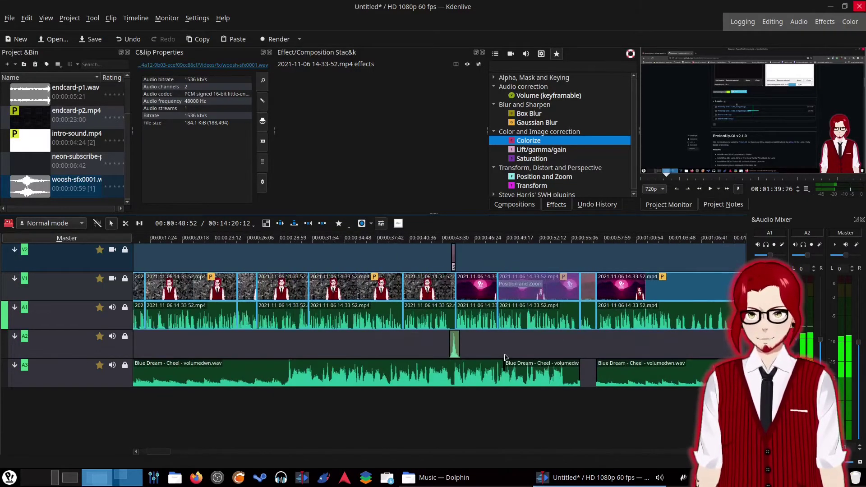
pyautogui.scroll(5, 505, 357)
pyautogui.click(211, 247)
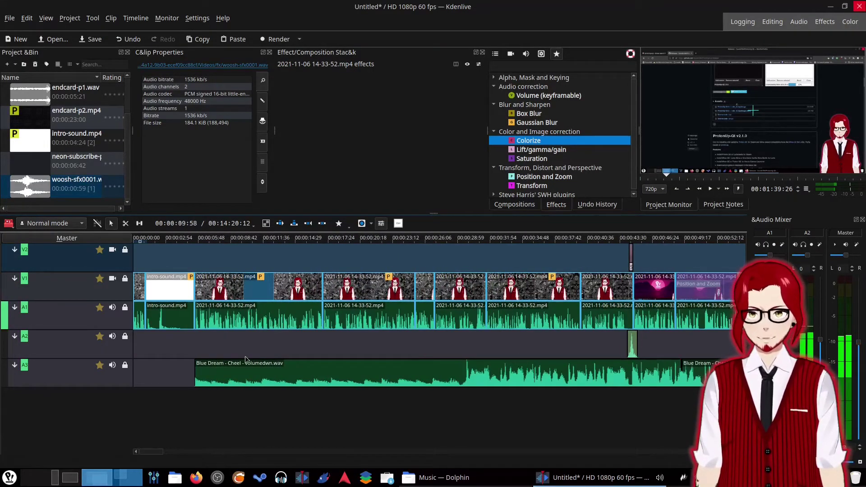
pyautogui.scroll(3, 265, 315)
pyautogui.scroll(-3, 266, 317)
pyautogui.scroll(2, 265, 317)
pyautogui.click(211, 239)
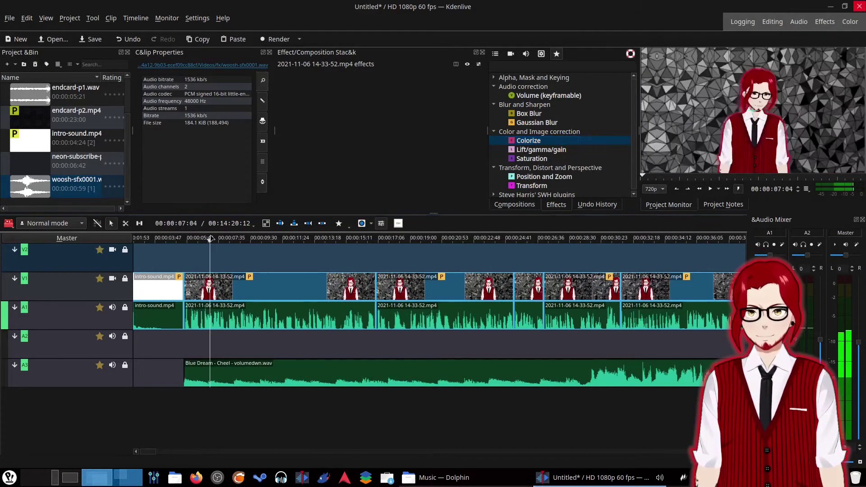
pyautogui.click(24, 174)
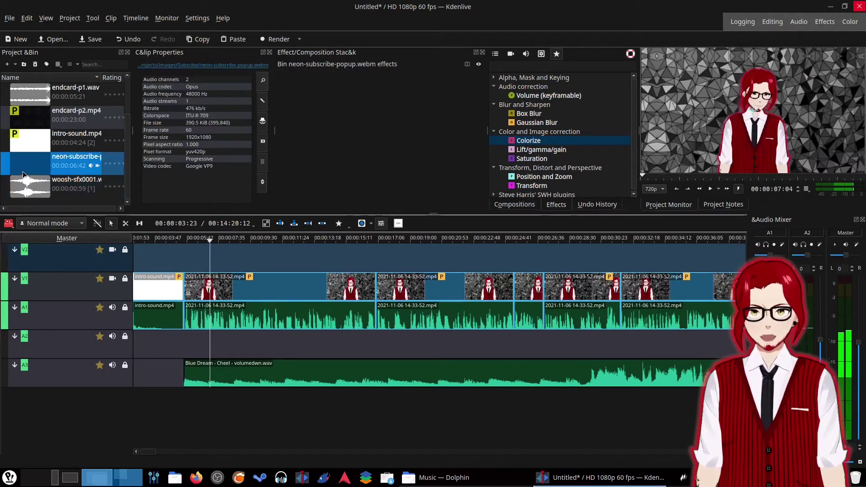
pyautogui.moveTo(28, 164); pyautogui.dragTo(289, 243)
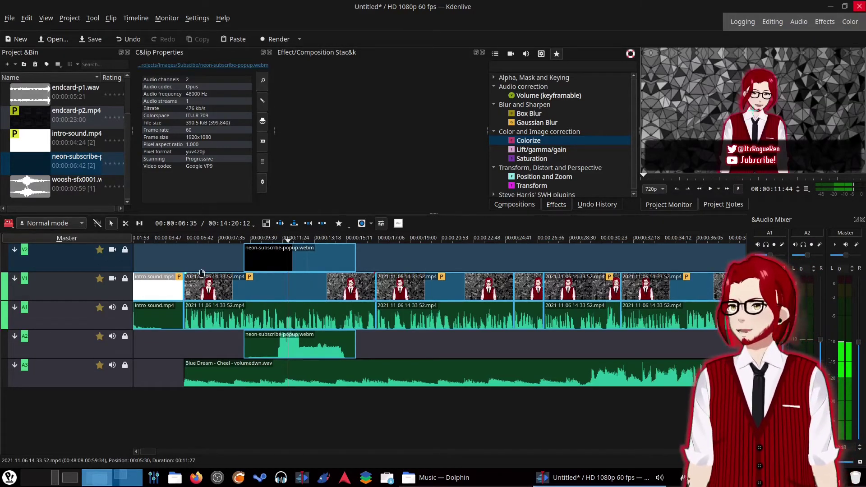
# Step: Preview the opening, then move the popup clips on V2/A2 earlier, just after intro-sound.mp4
pyautogui.click(209, 246)
pyautogui.click(177, 251)
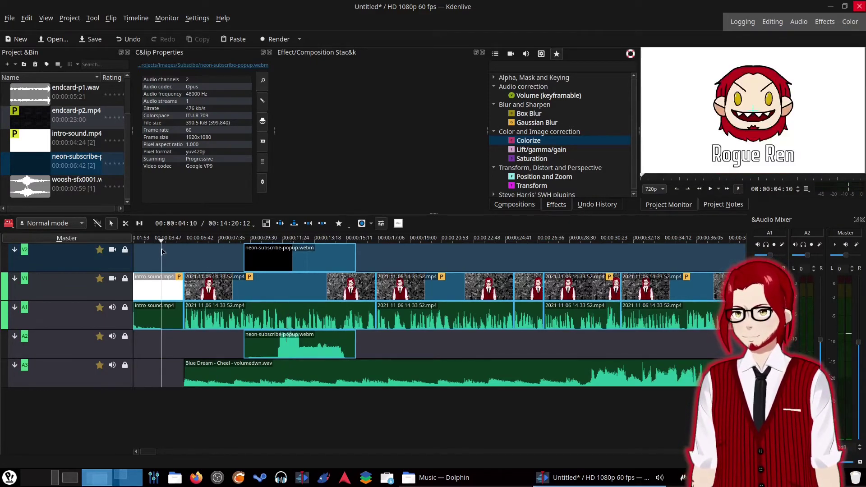
pyautogui.click(711, 194)
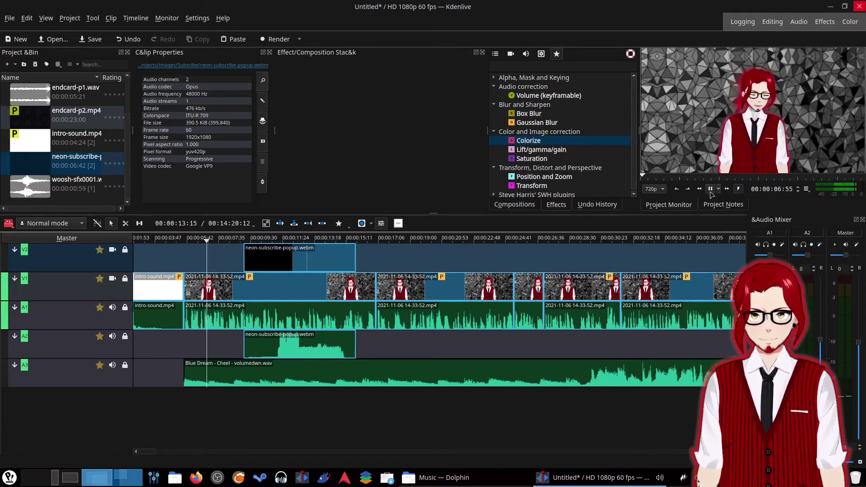
pyautogui.press('space')
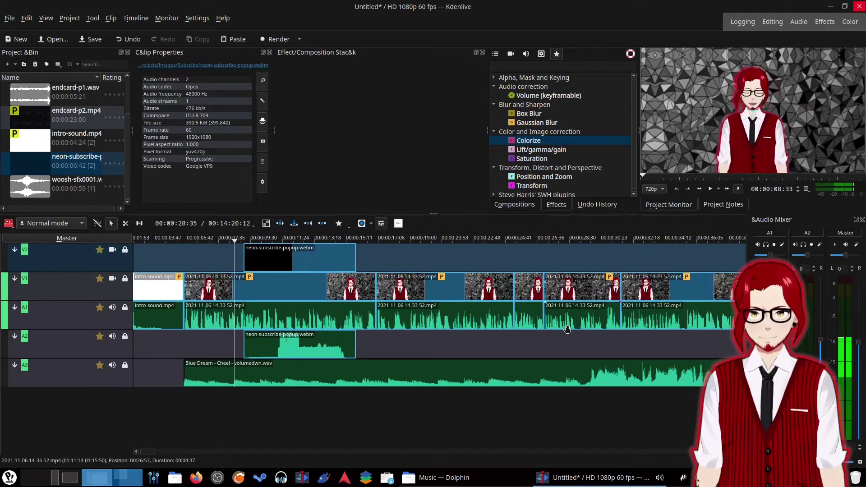
pyautogui.moveTo(289, 351); pyautogui.dragTo(225, 350)
pyautogui.press('Home')
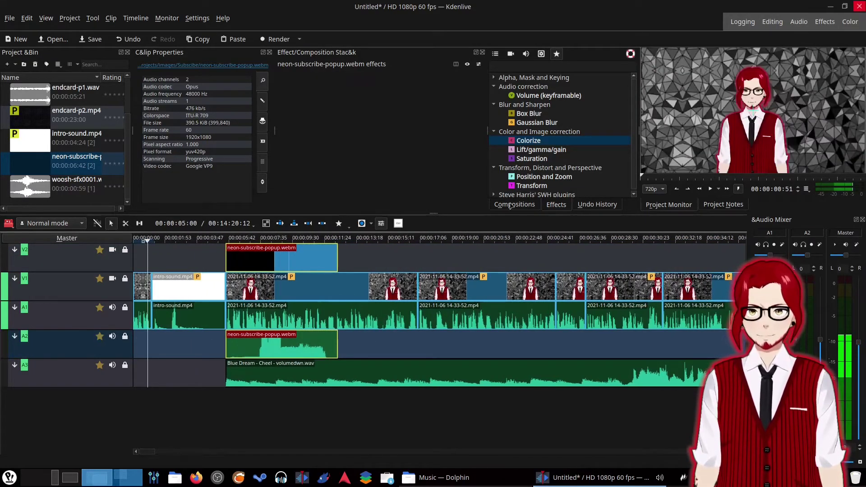
# Step: Replay the opening and nudge the popup clips slightly later, to start around 8 seconds
pyautogui.click(710, 189)
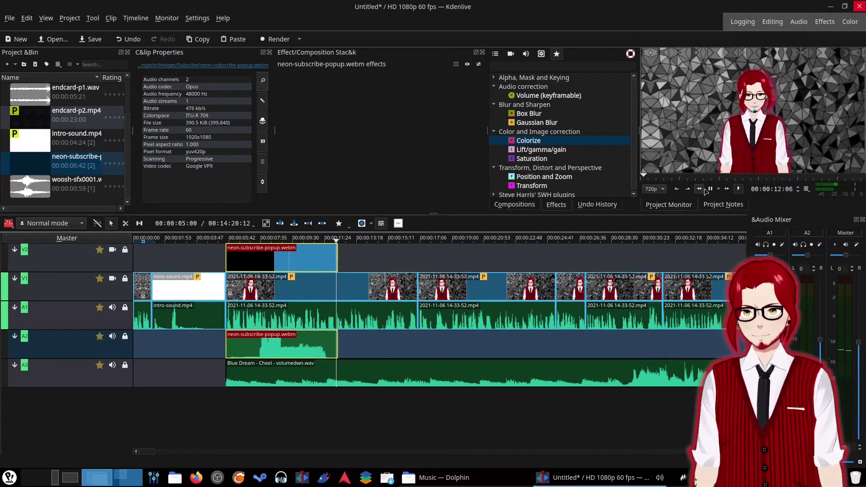
pyautogui.click(709, 190)
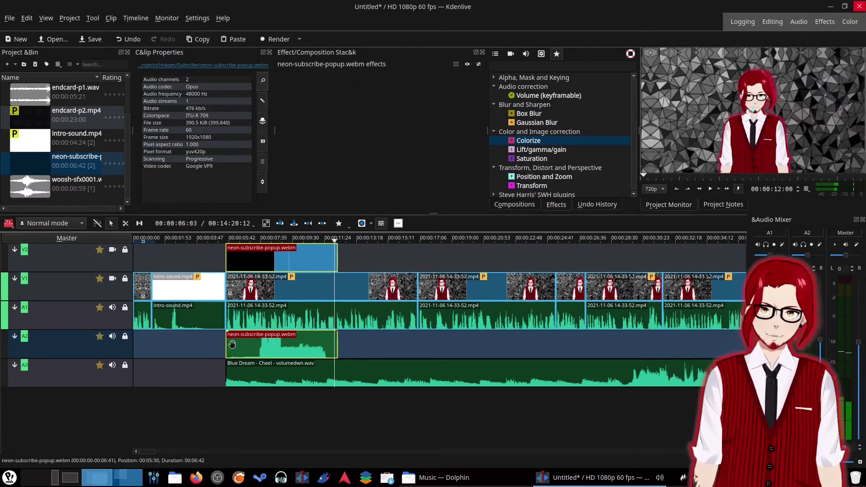
pyautogui.moveTo(233, 341); pyautogui.dragTo(246, 342)
pyautogui.click(710, 190)
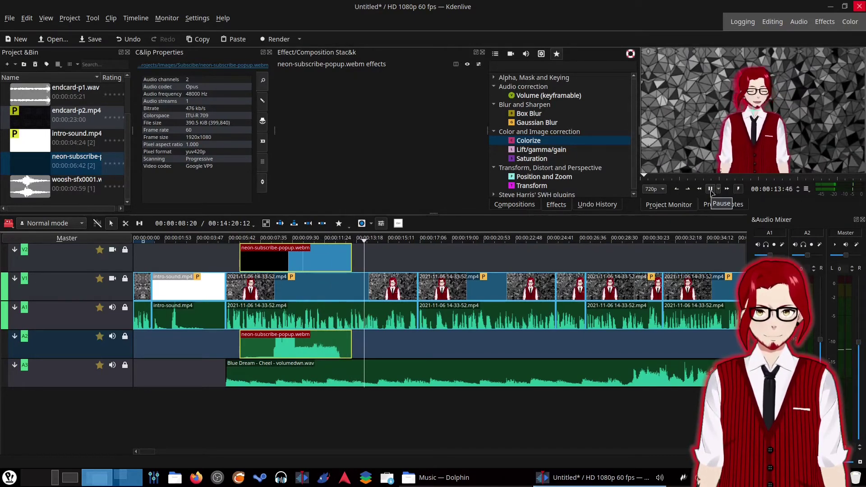
pyautogui.click(711, 190)
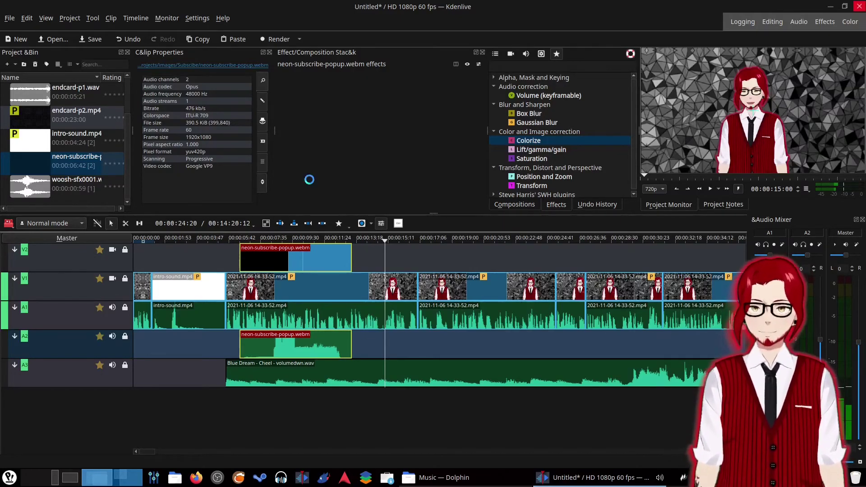
# Step: Press Ctrl+S to bring up the Save File dialog for the project
pyautogui.hotkey('ctrl', 's')
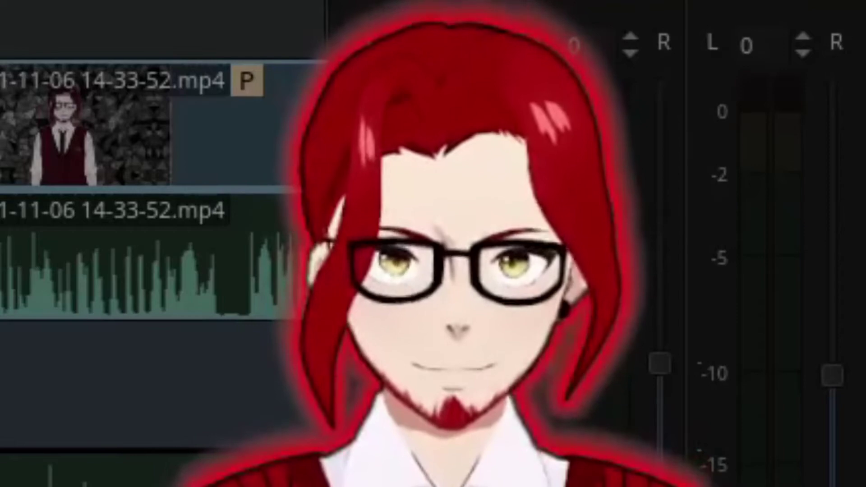